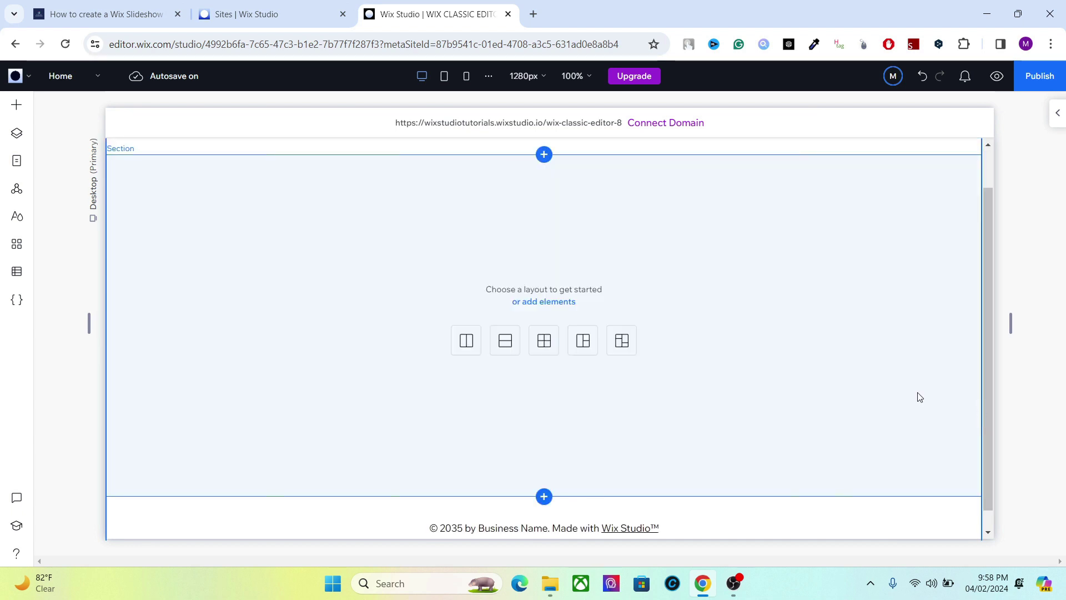
click(802, 331)
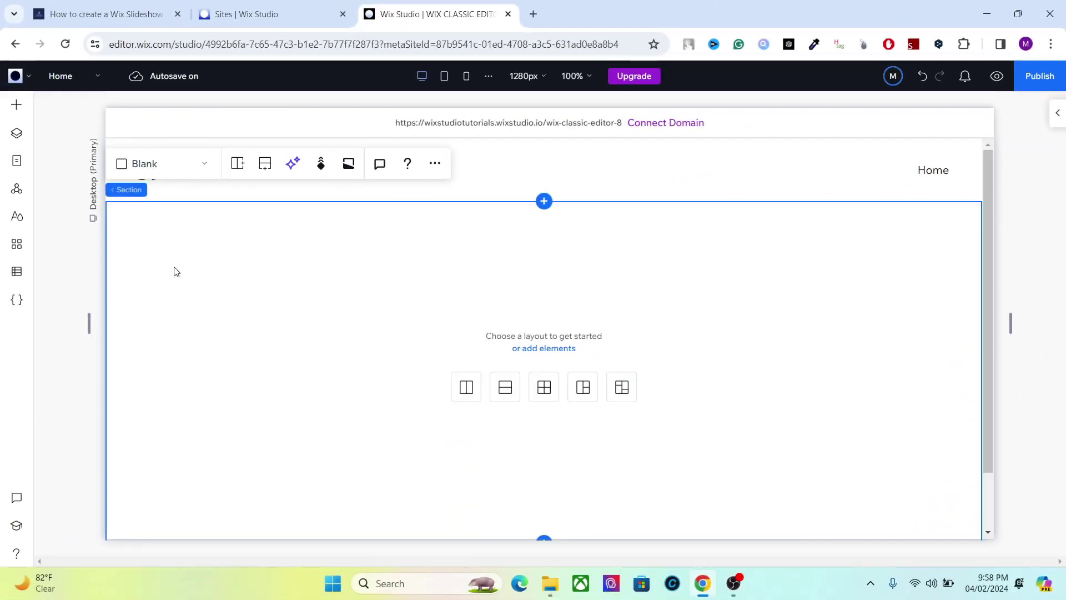
click(16, 105)
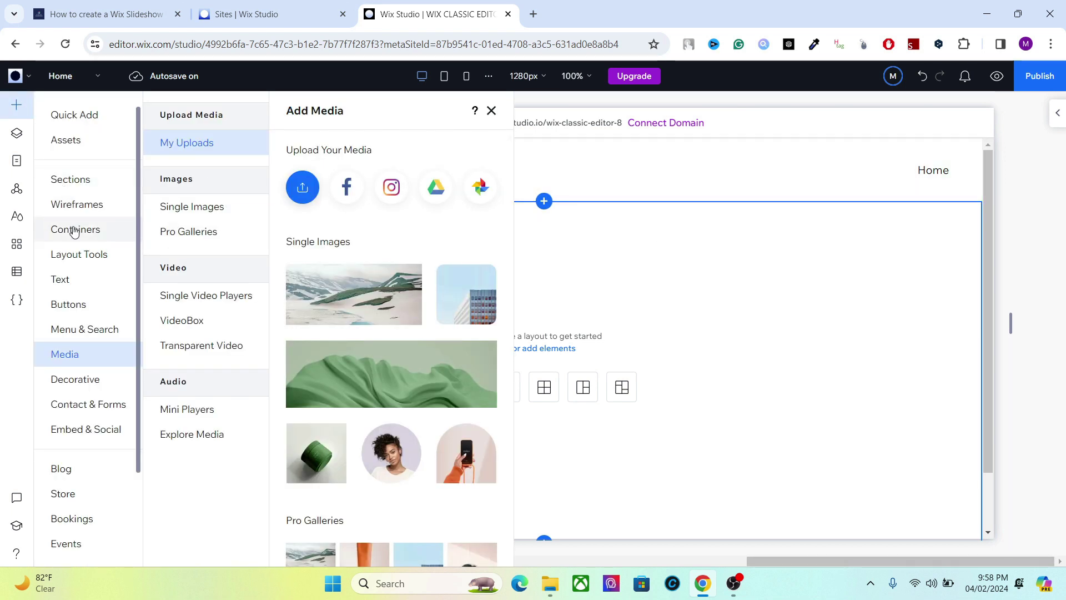
click(82, 254)
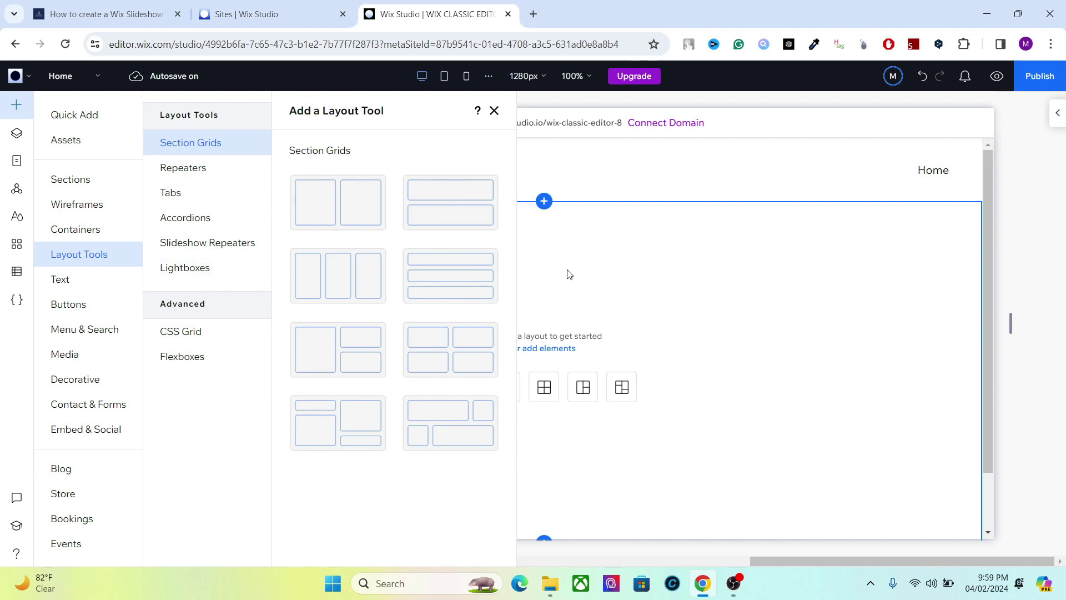
click(682, 274)
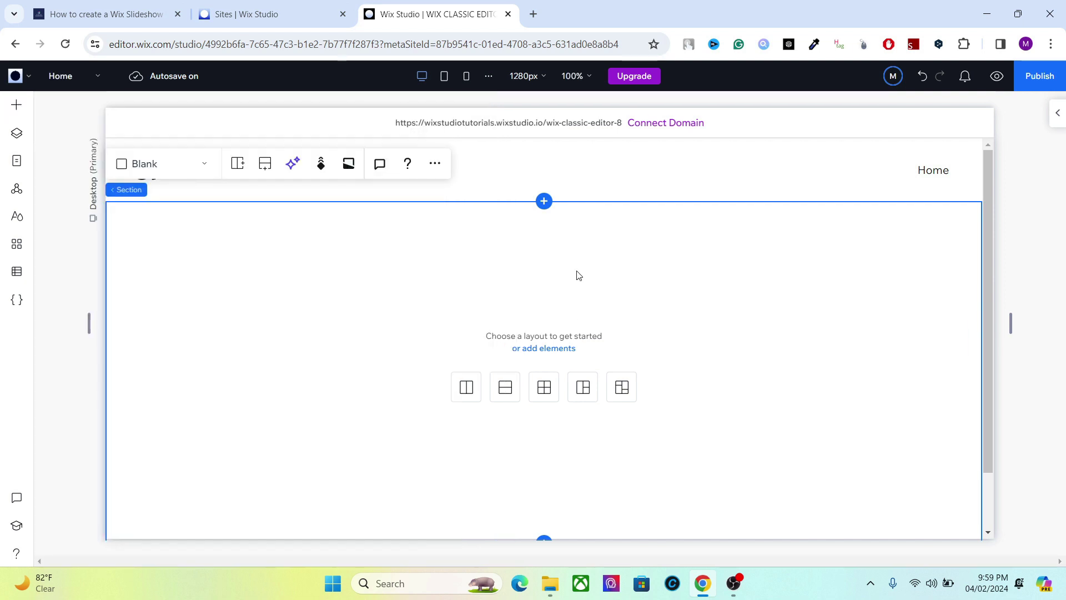
Turn on coding for the site, then collapse the Home page's code editor and close the Page Code pane.
click(16, 299)
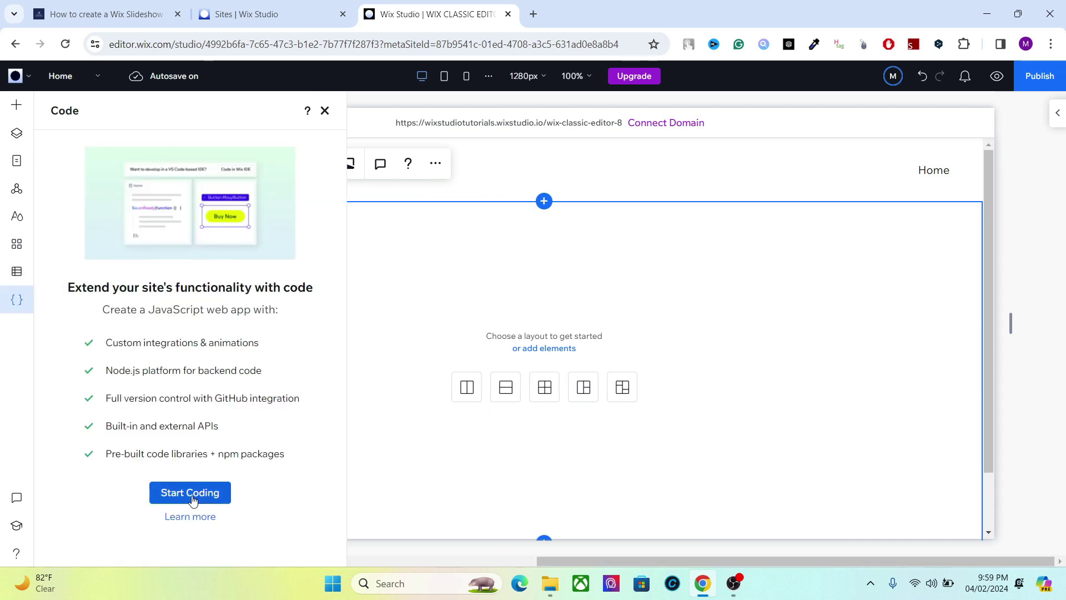
click(197, 495)
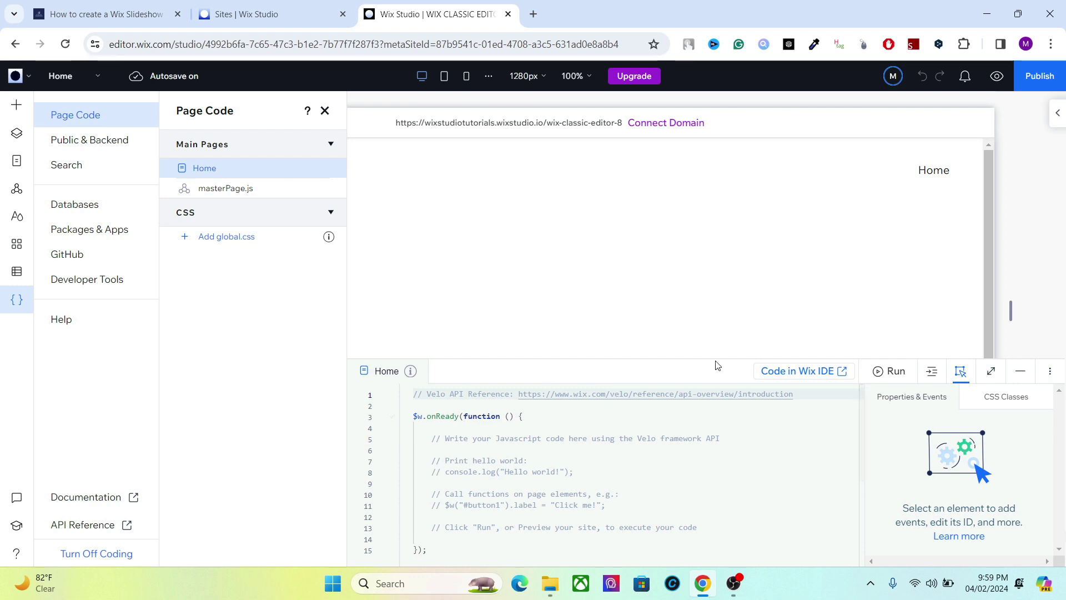
click(565, 460)
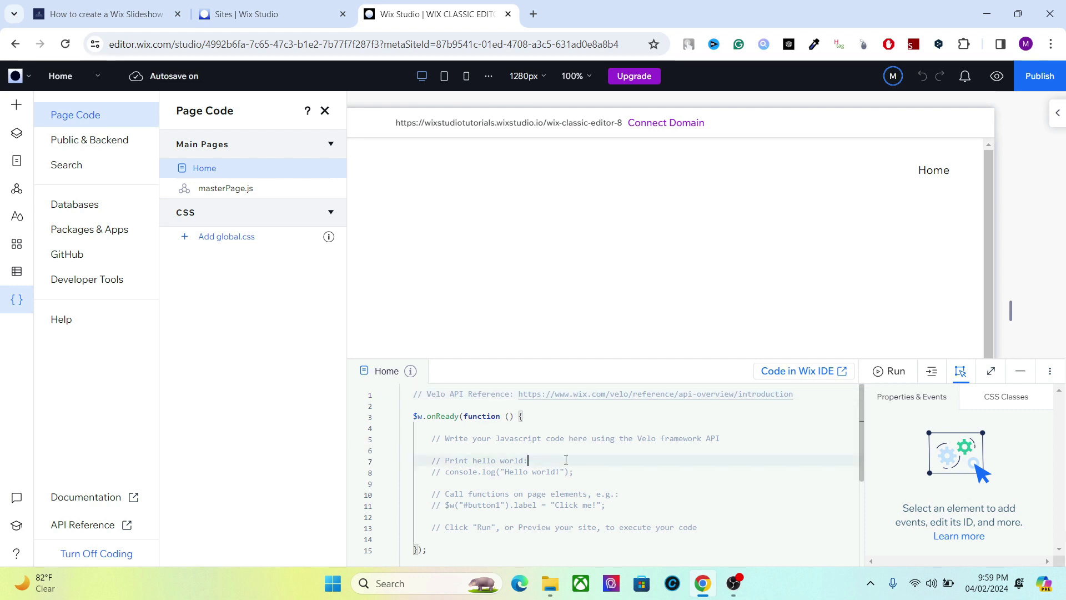
click(1019, 371)
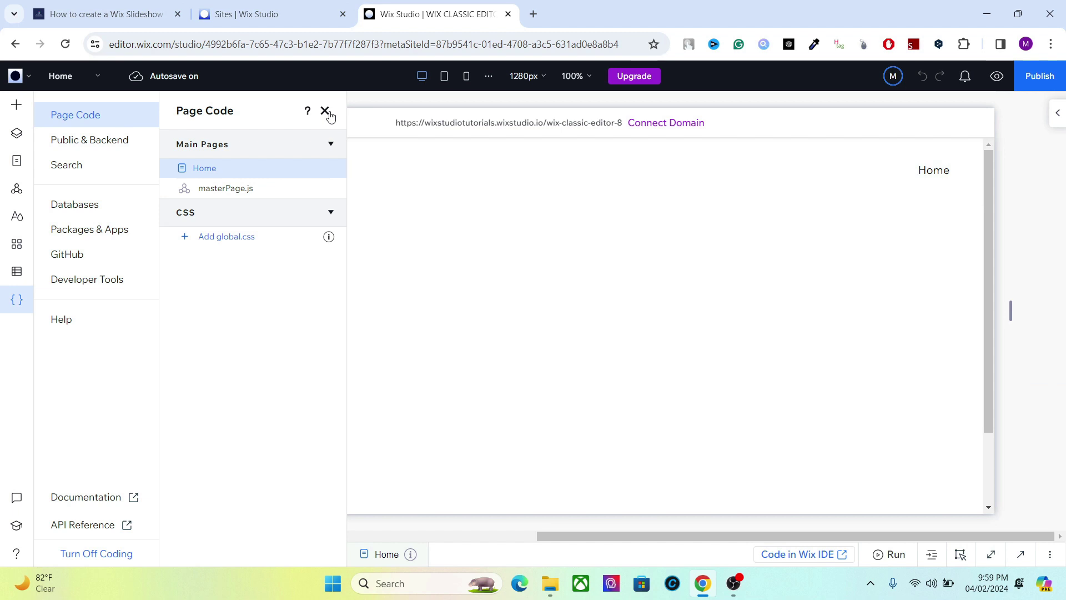
click(324, 110)
Add a Multi-State Box from the layout tools to the Home page's blank section and select it.
click(16, 107)
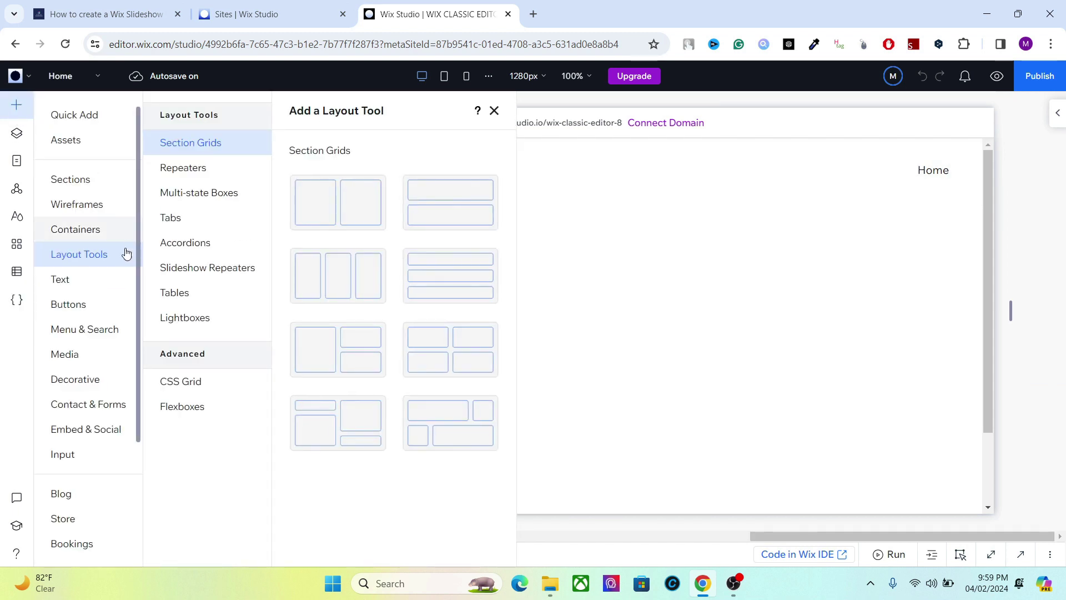
click(194, 193)
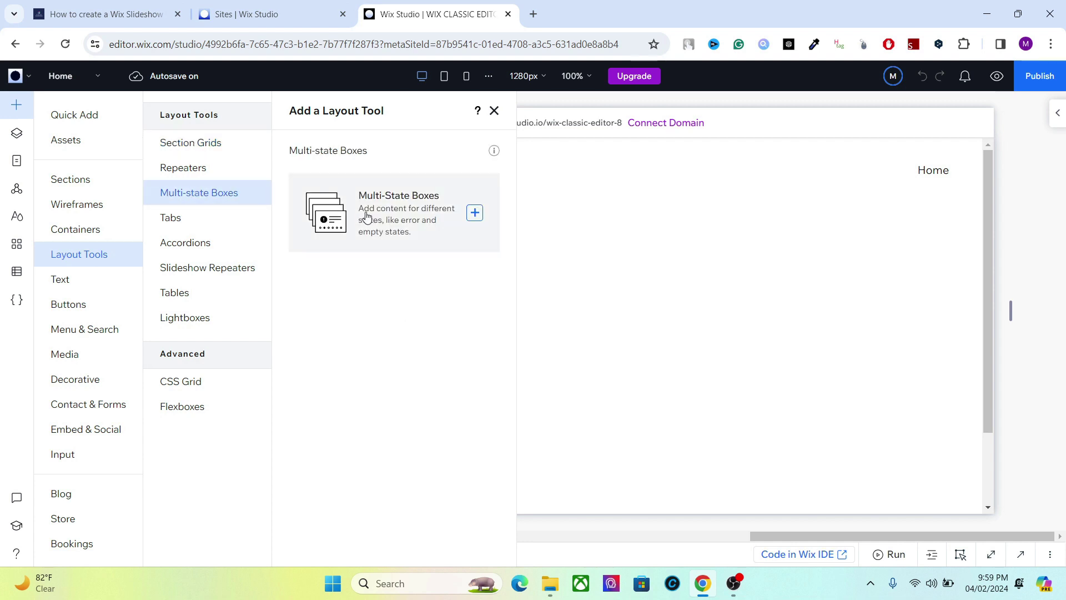
click(75, 457)
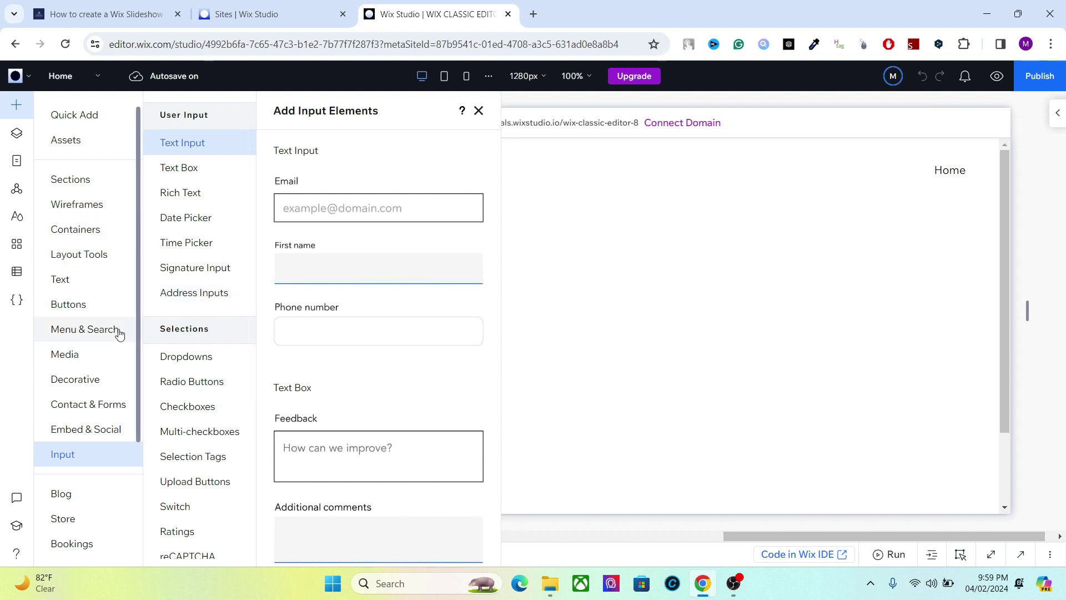
click(98, 256)
click(477, 214)
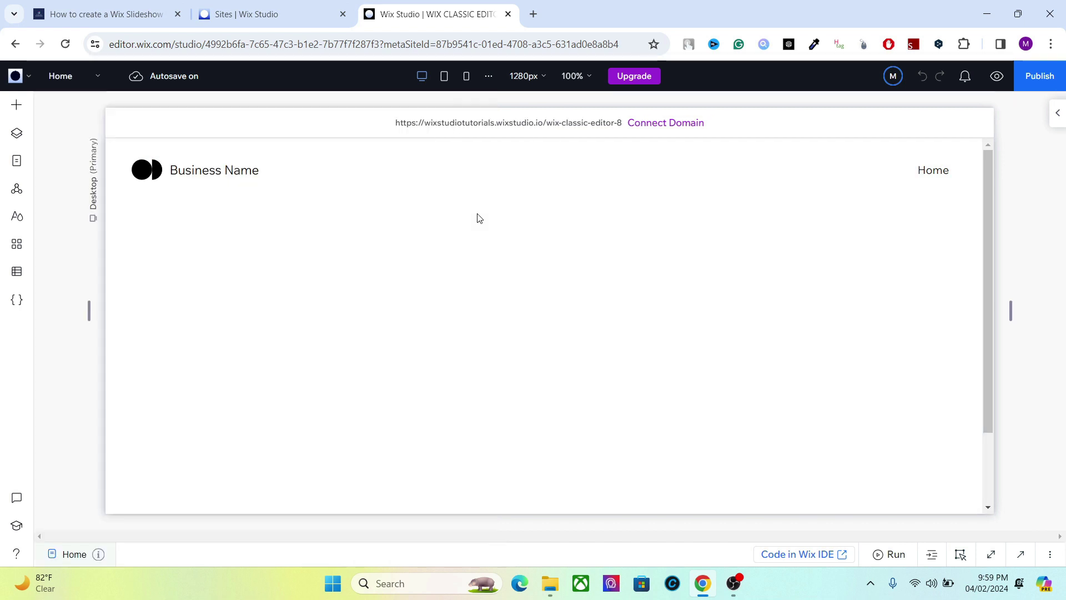
drag(514, 333, 497, 279)
mouse_move(985, 311)
mouse_down()
mouse_move(981, 340)
mouse_move(977, 298)
mouse_up()
click(616, 278)
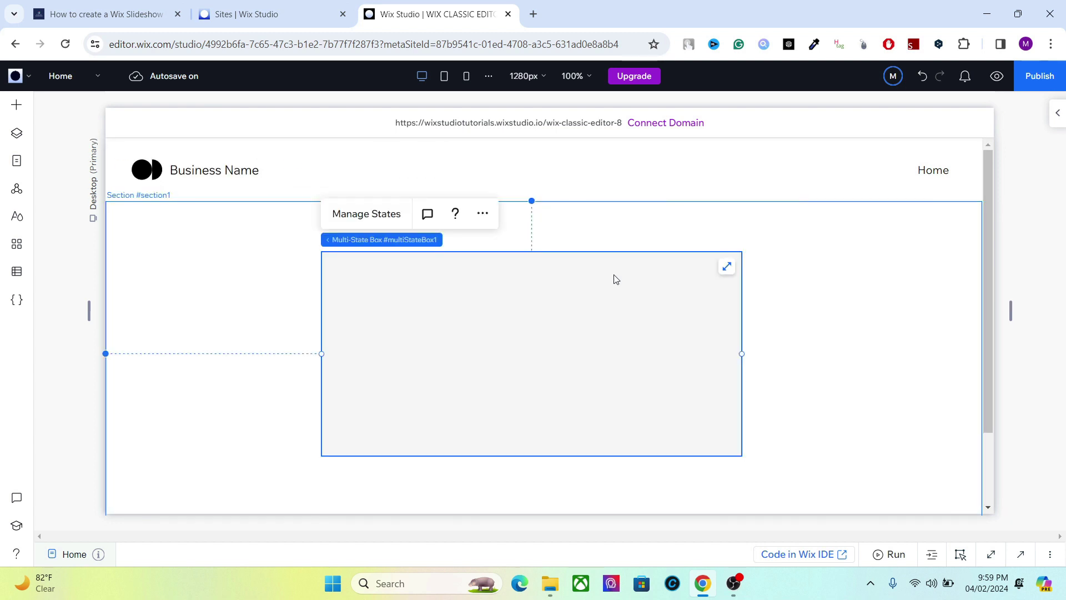
Stretch the multi-state box to fill the whole section.
click(726, 268)
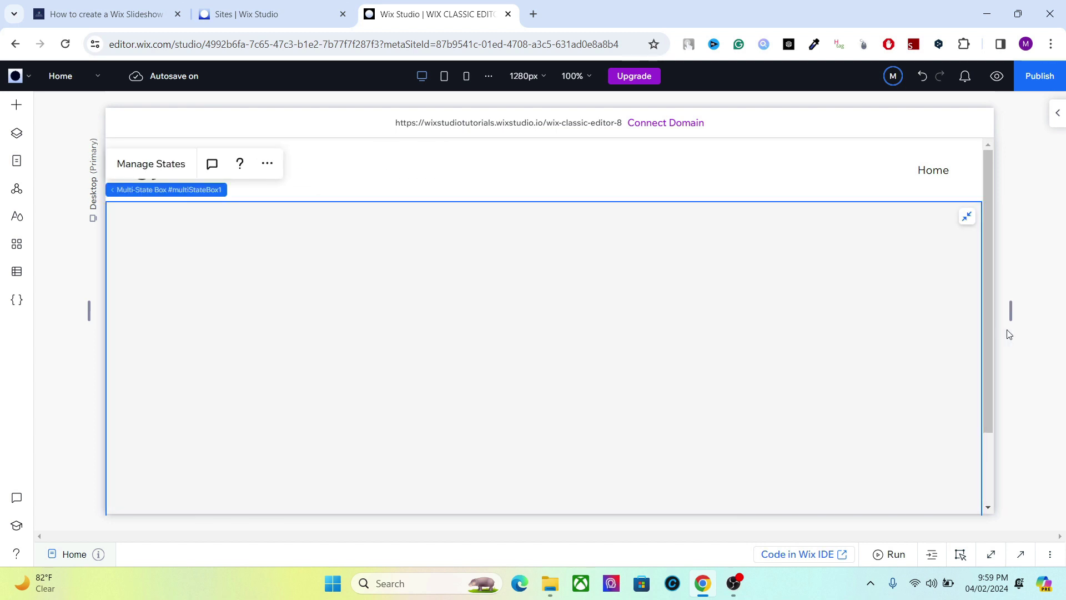
mouse_move(990, 338)
mouse_down()
mouse_move(988, 388)
mouse_move(990, 346)
mouse_up()
click(780, 326)
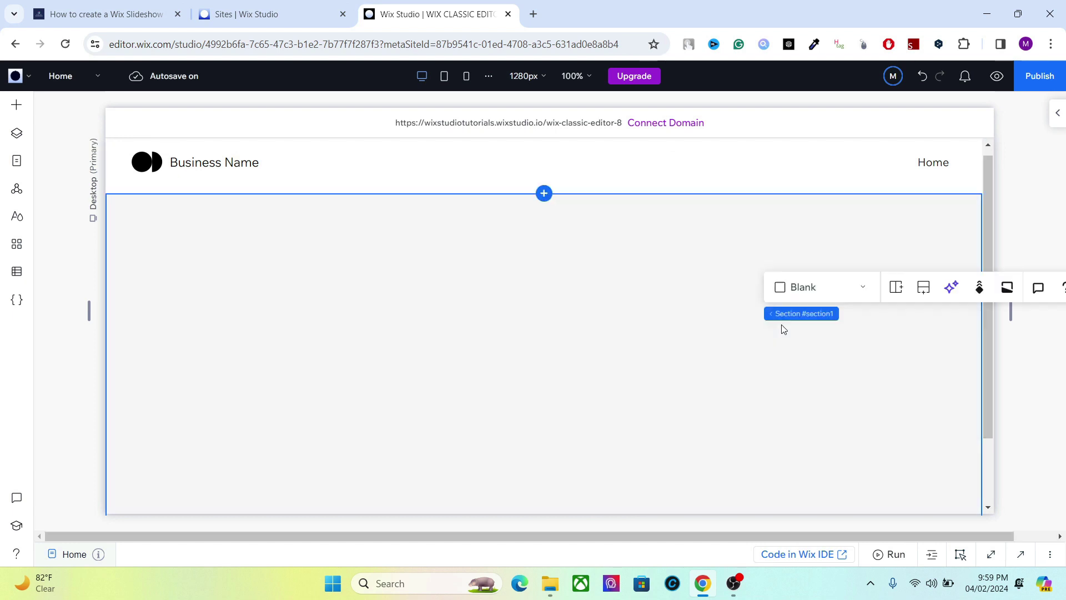
Add an image to the multi-state box's container, using the armed soldier picture found by searching Media from Wix for "Fantasy".
click(681, 309)
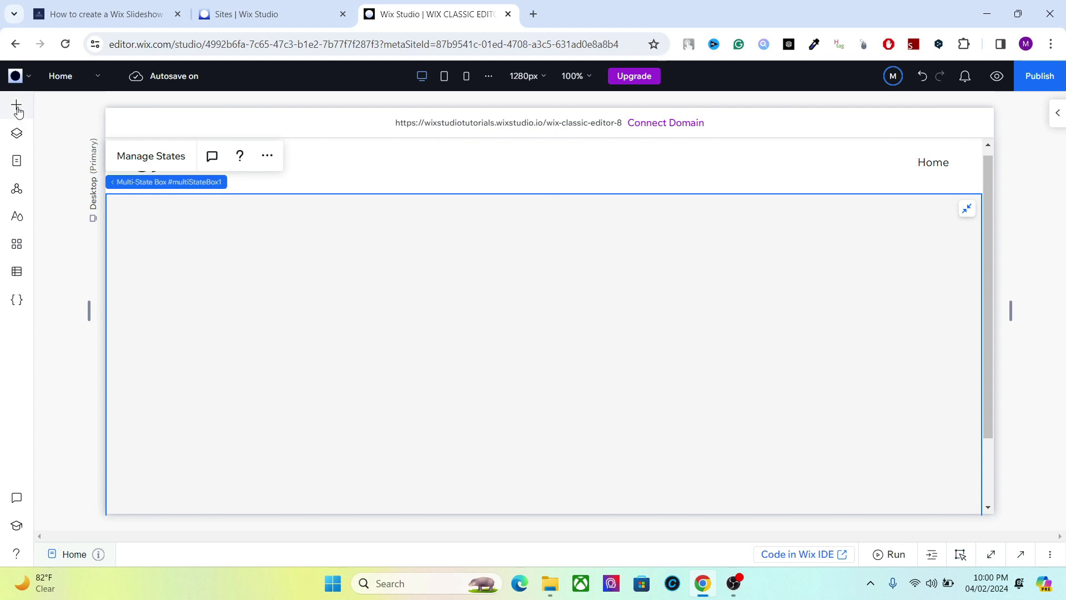
click(131, 200)
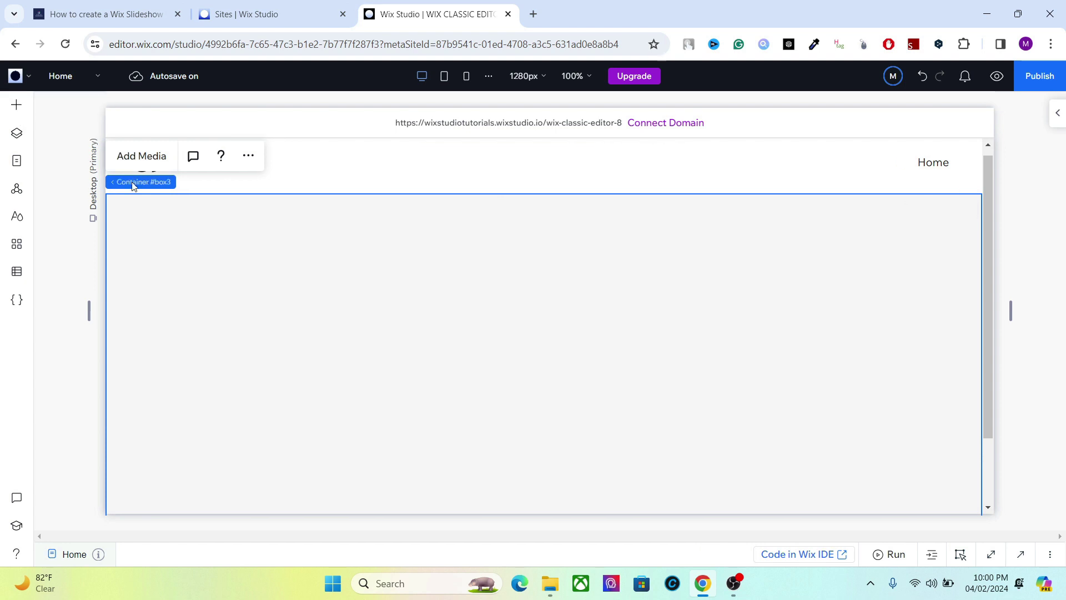
click(10, 109)
click(207, 195)
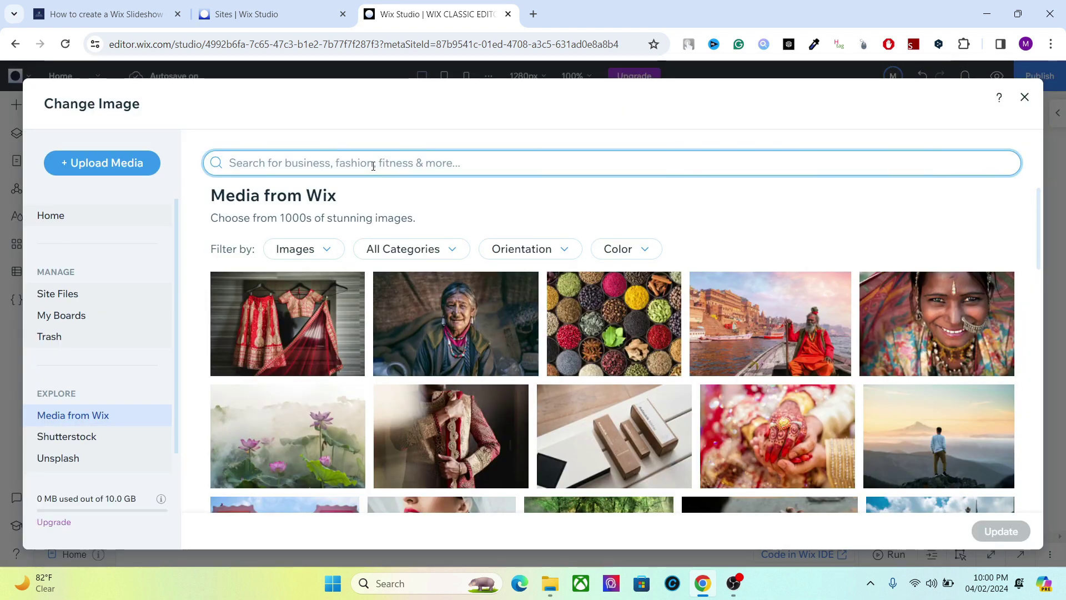
text(Fantasy)
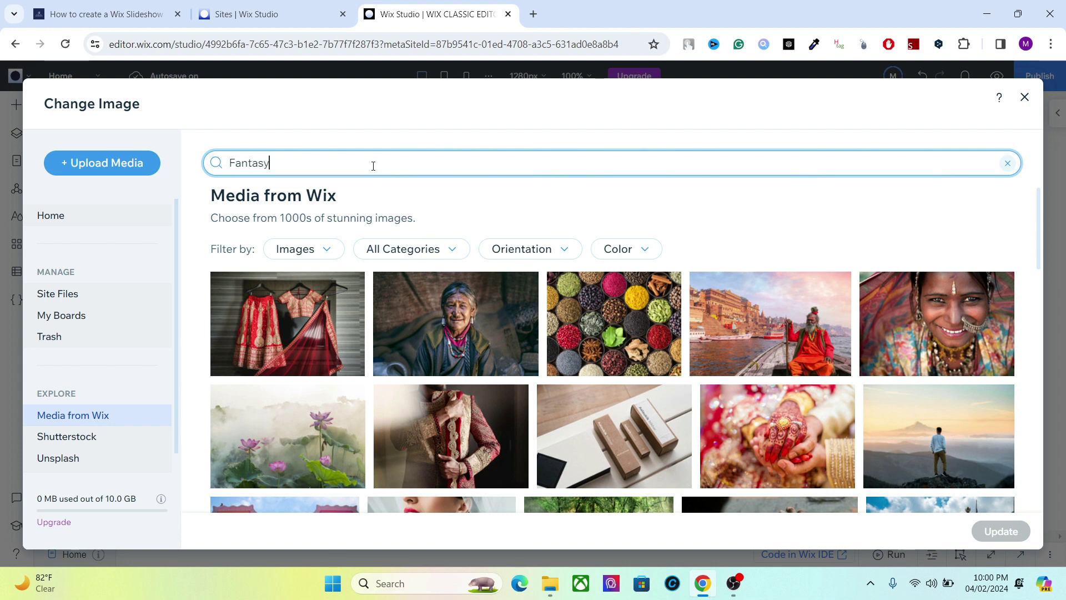
key(Return)
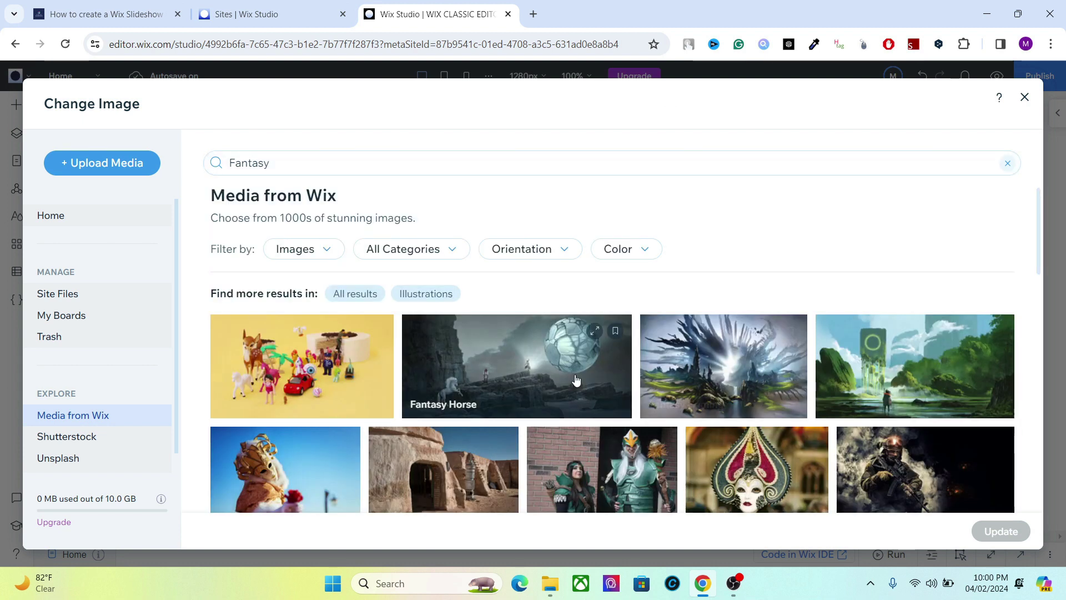
click(960, 472)
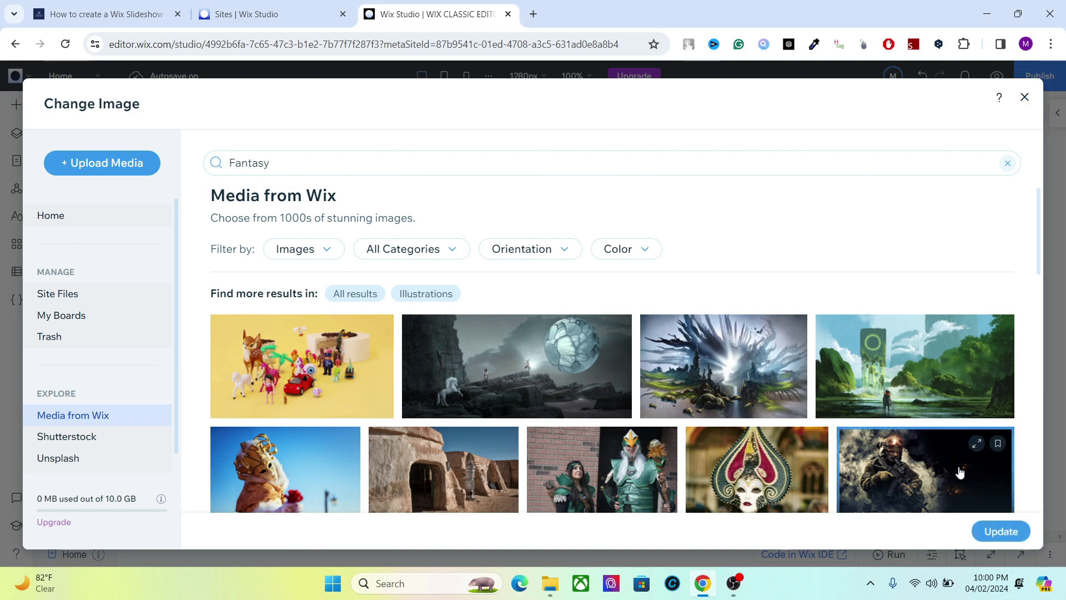
click(1007, 532)
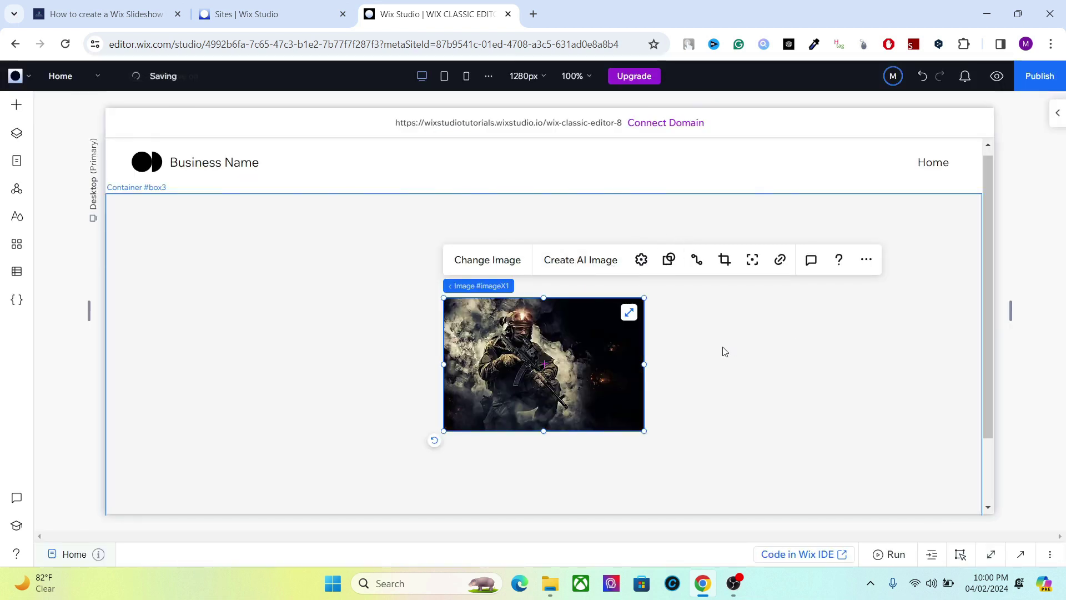
Stretch the soldier image to fill the container and check how it looks across the section.
click(629, 312)
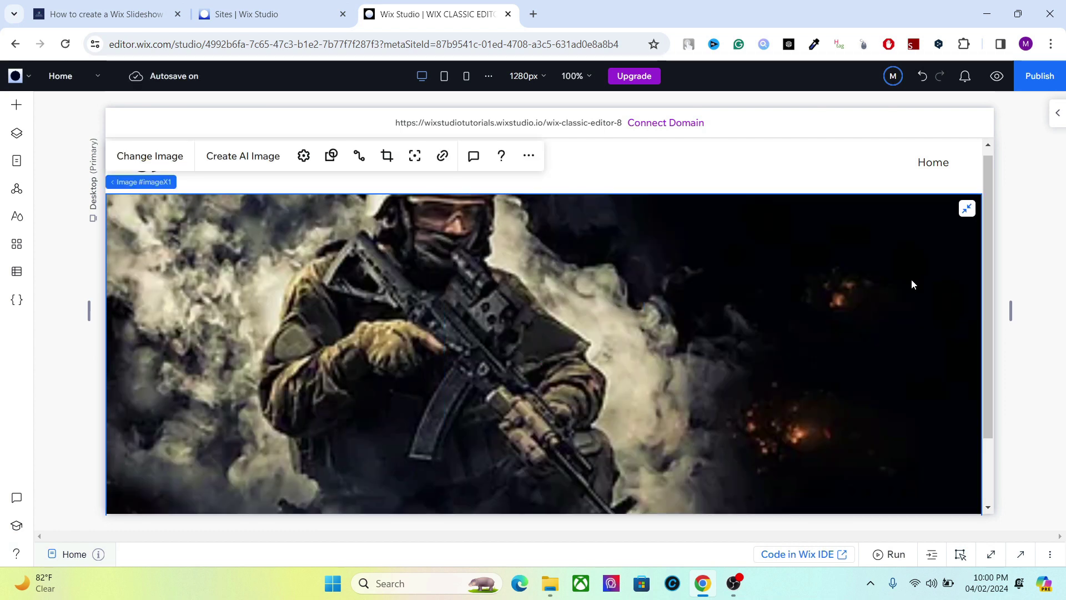
scroll(987, 265, down, 3)
scroll(983, 284, up, 2)
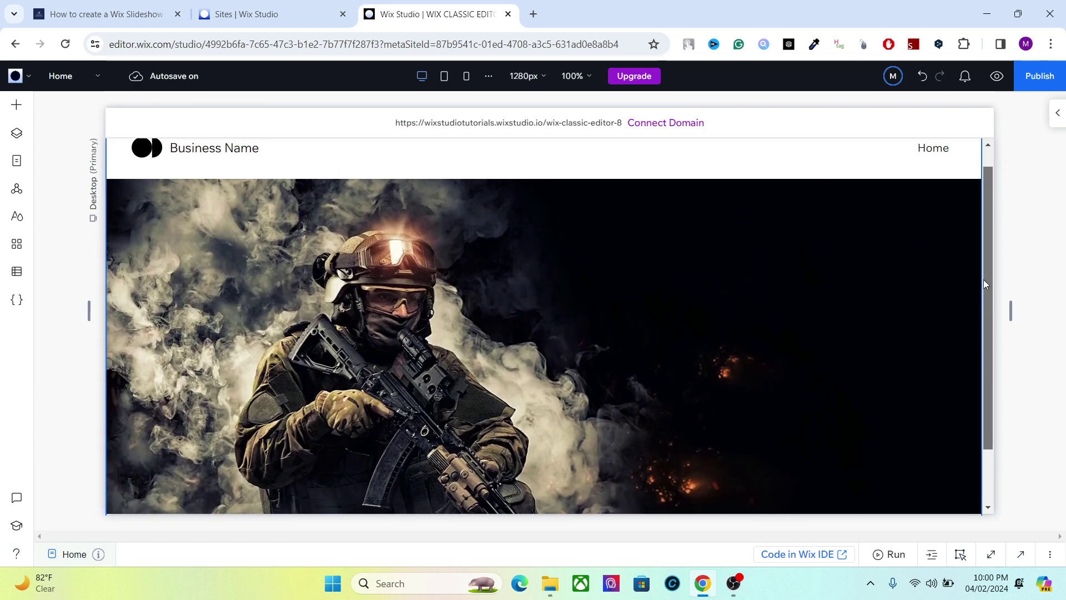
scroll(983, 278, down, 3)
scroll(969, 322, up, 3)
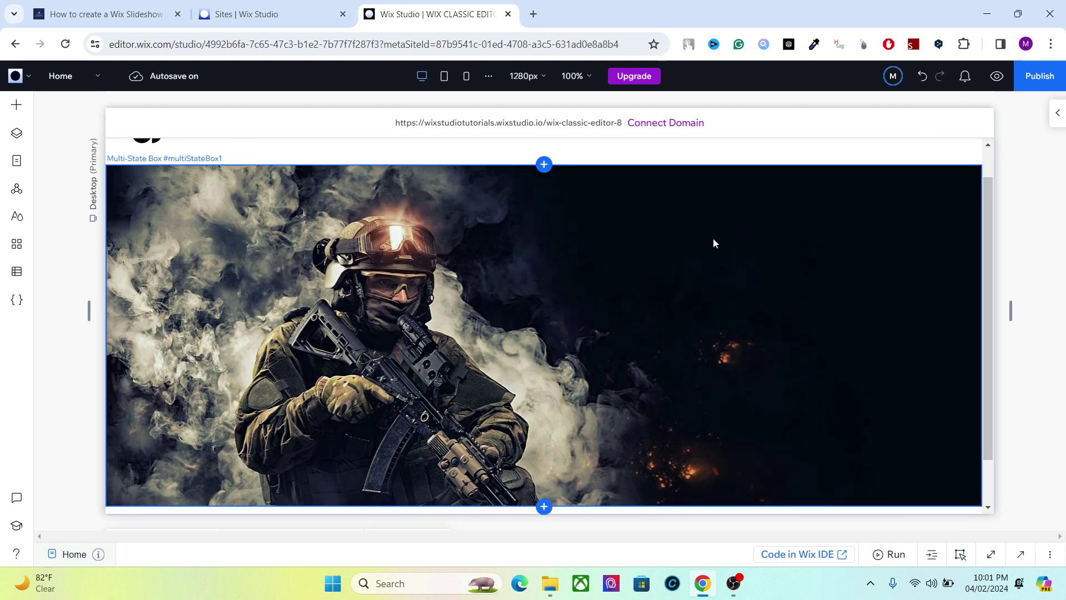
Place a title on the dark area beside the soldier and set its text color to white (#FFFFFF).
click(16, 104)
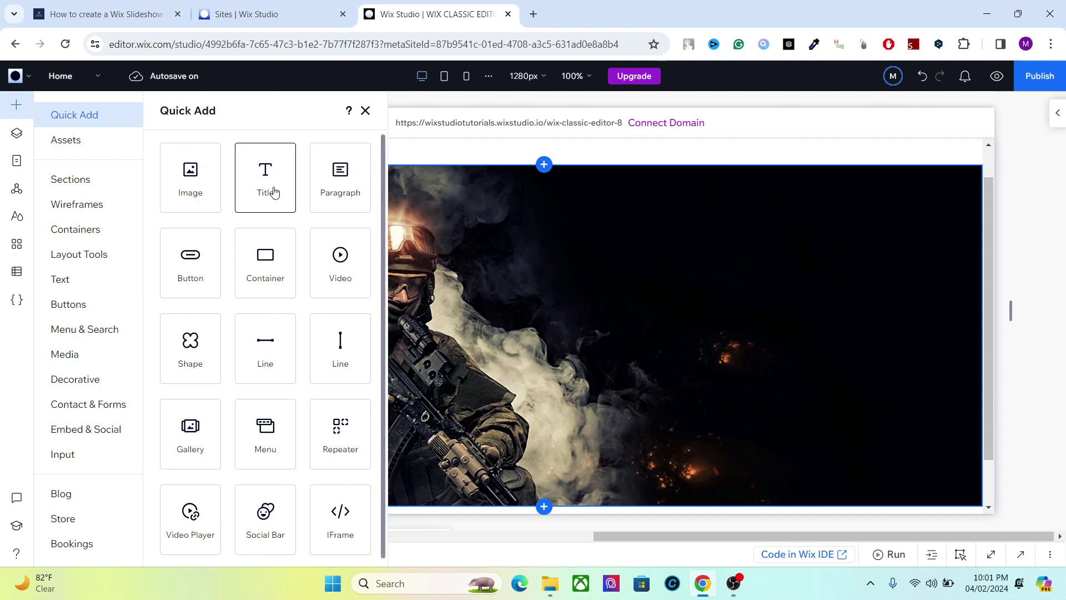
drag(274, 192, 754, 245)
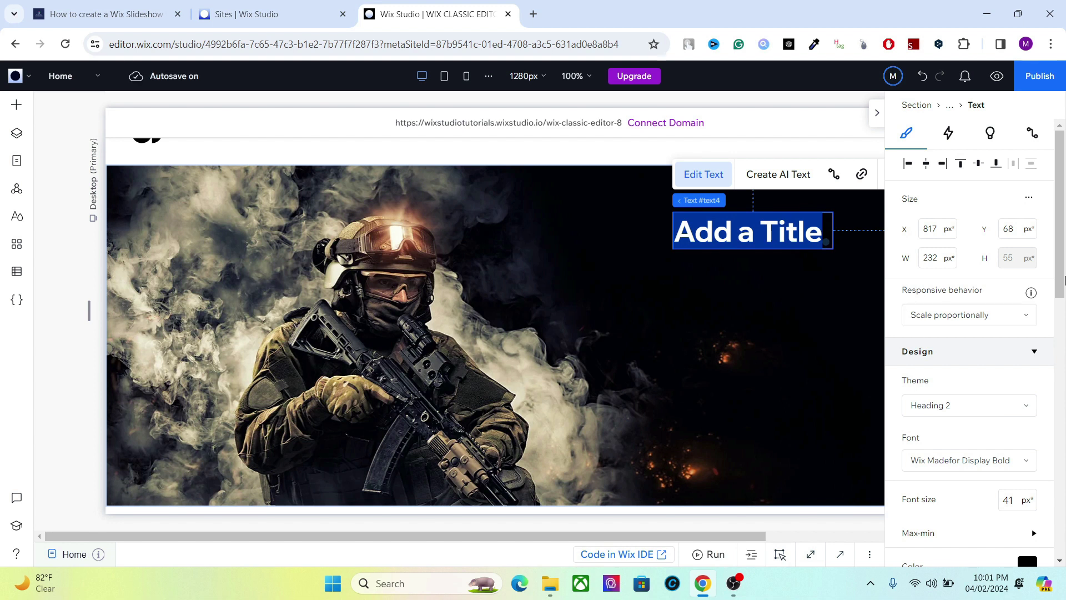
drag(1062, 279, 1049, 356)
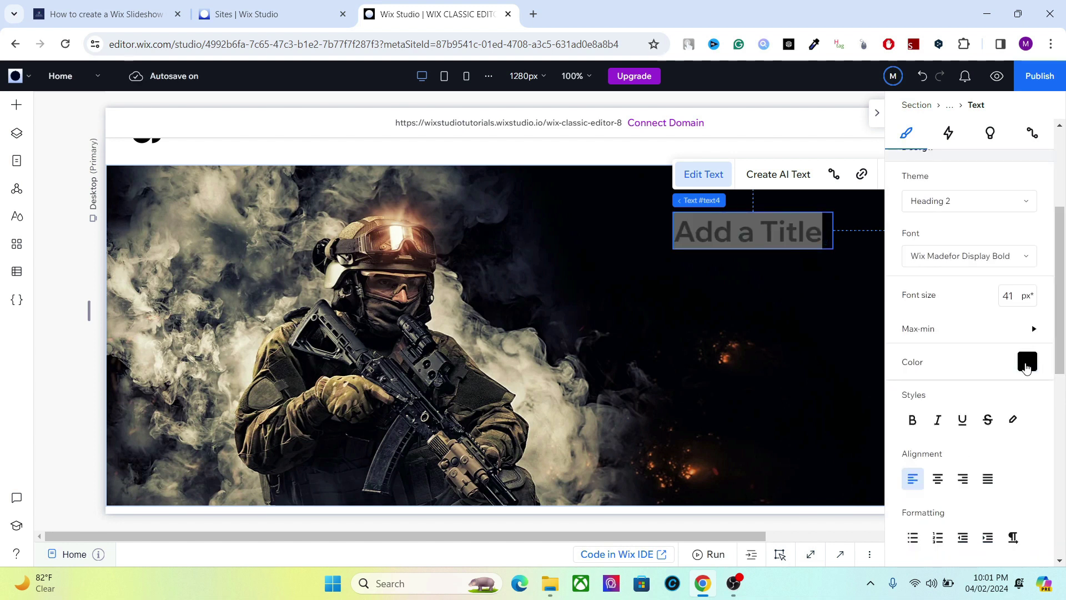
click(953, 361)
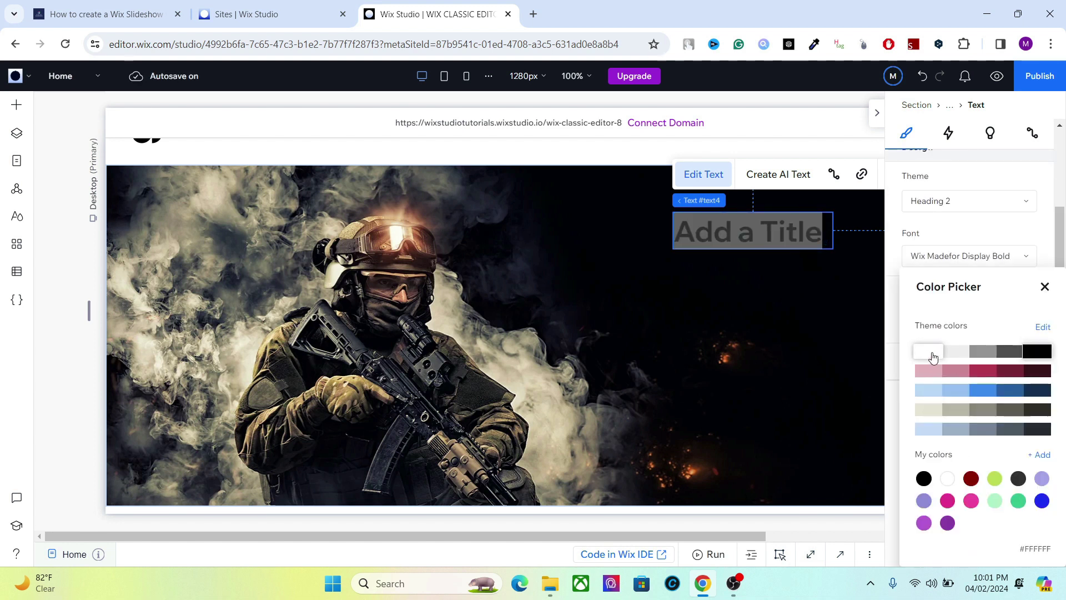
click(933, 356)
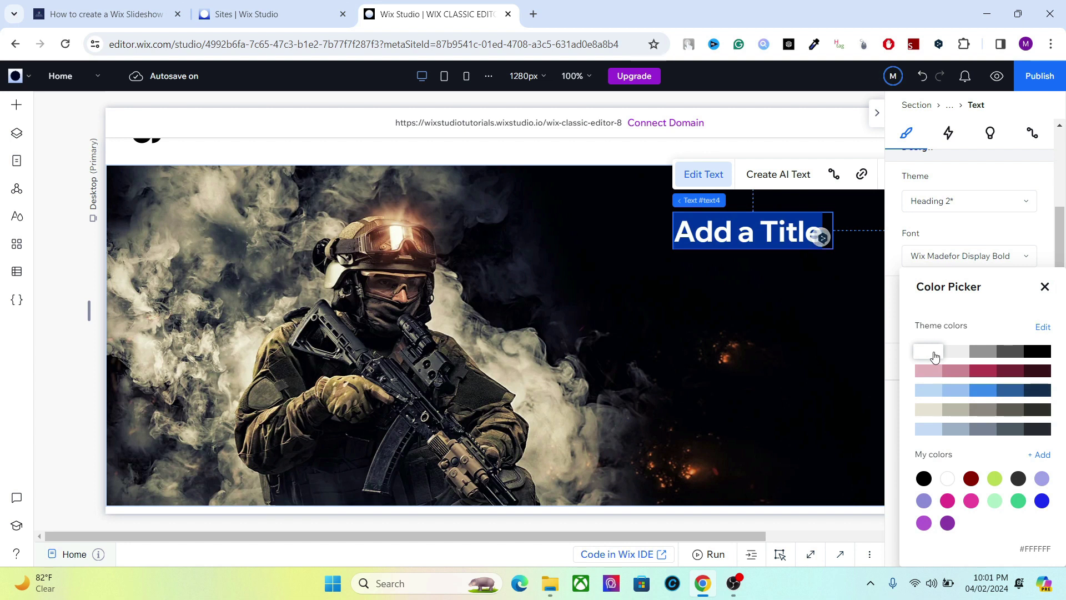
click(1044, 287)
Replace the title's placeholder text with "Call of Duty".
click(783, 226)
key(ctrl+a)
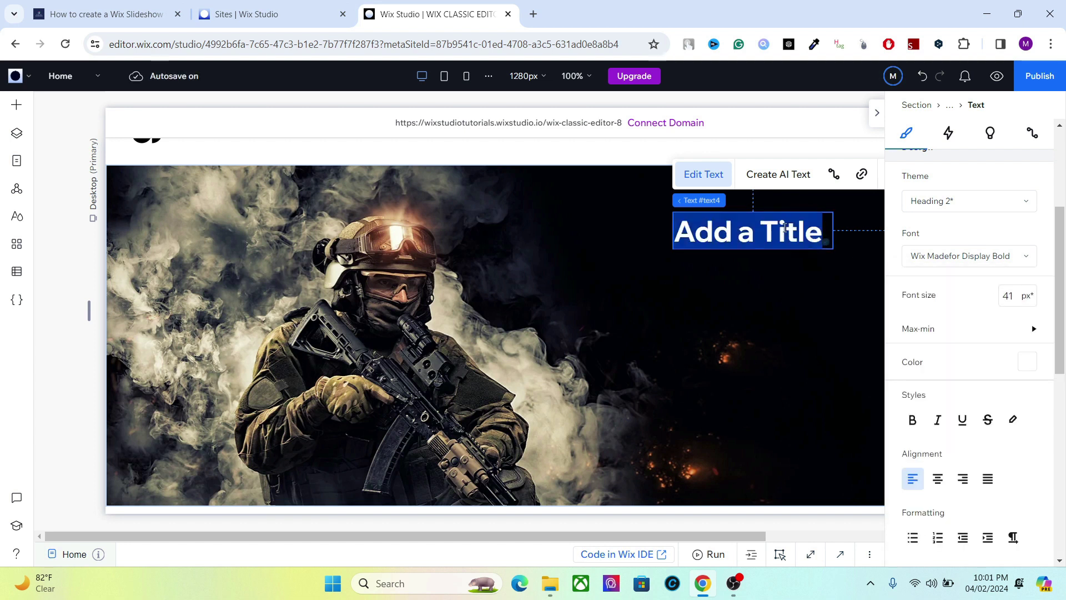
text(Call o)
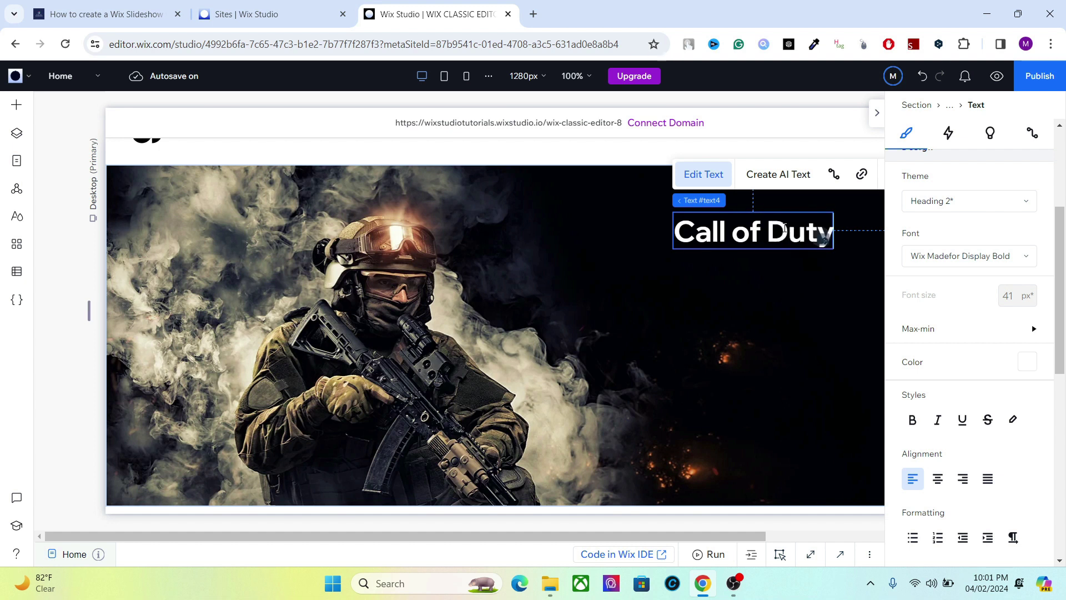
text(f Duty)
key(Return)
Set the font size of the whole "Call of Duty" title to 70 px.
key(ctrl+a)
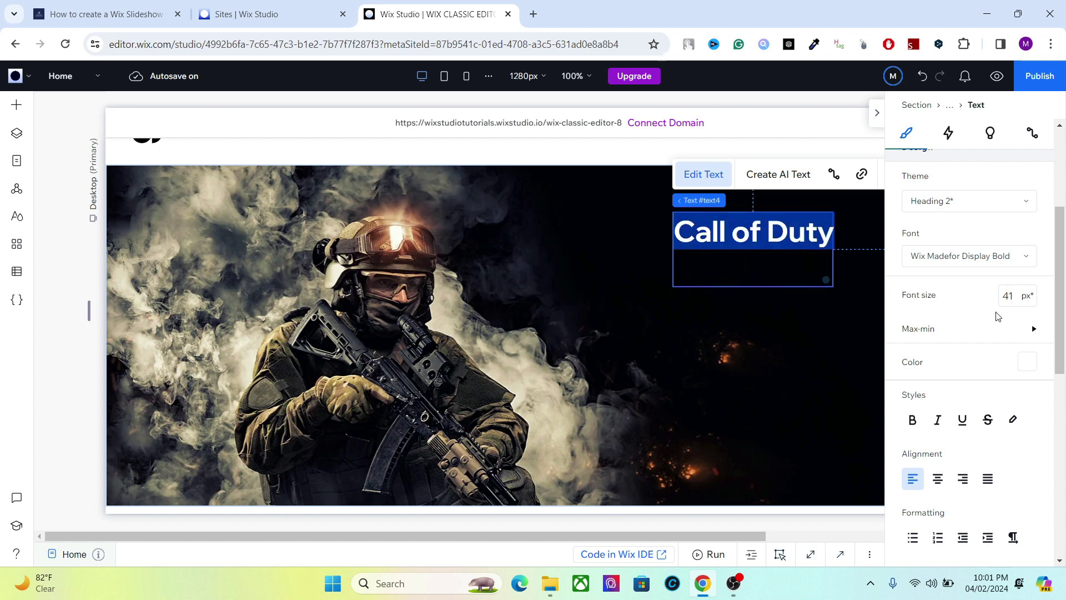
click(1005, 295)
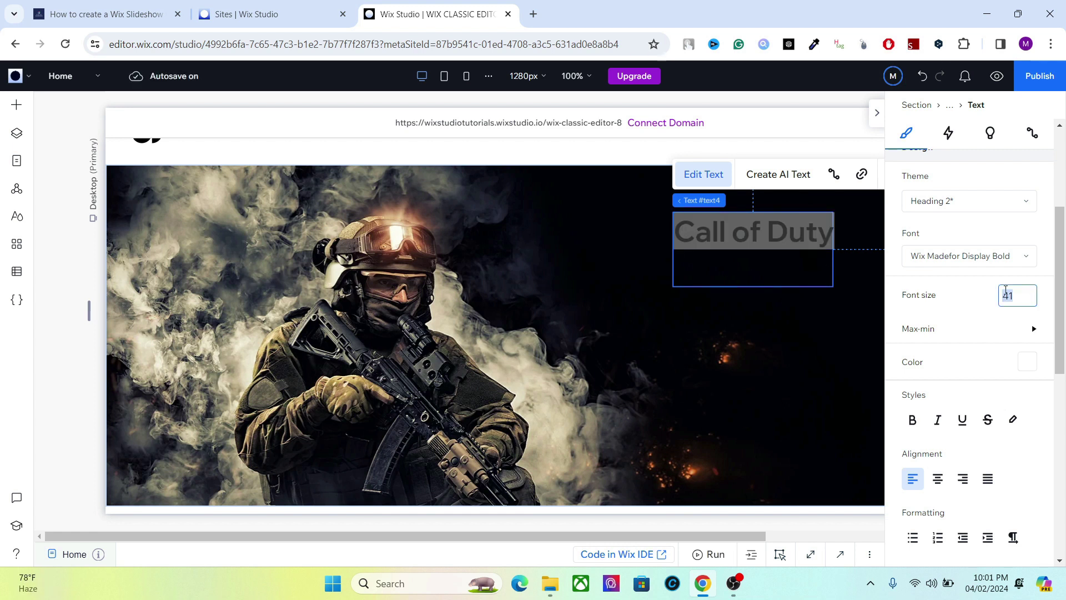
key(Return)
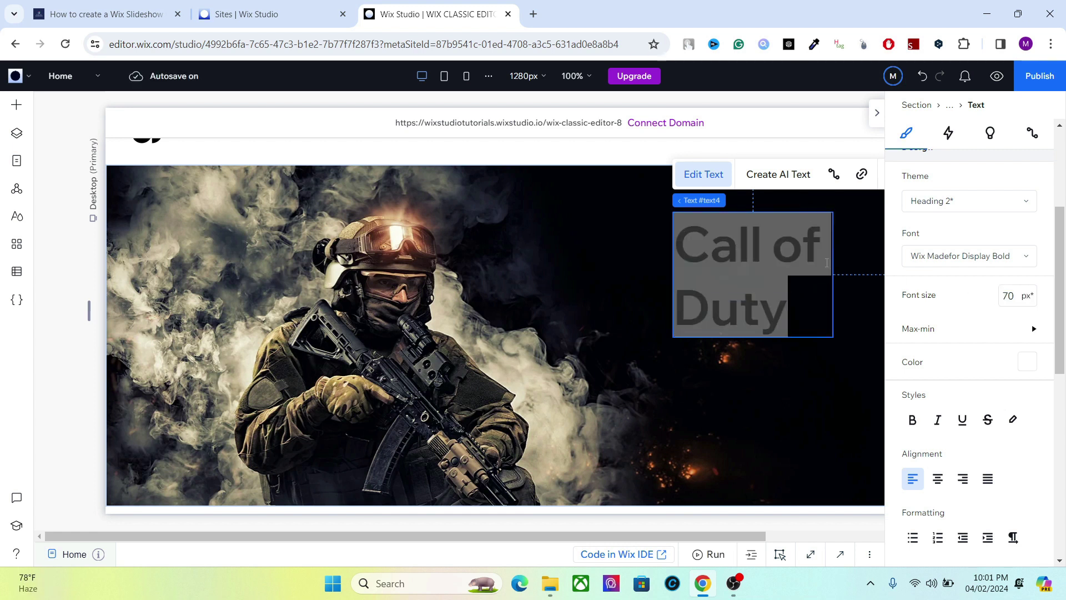
Widen the "Call of Duty" title's text box so it fits on one line and move it lower beside the soldier.
click(846, 381)
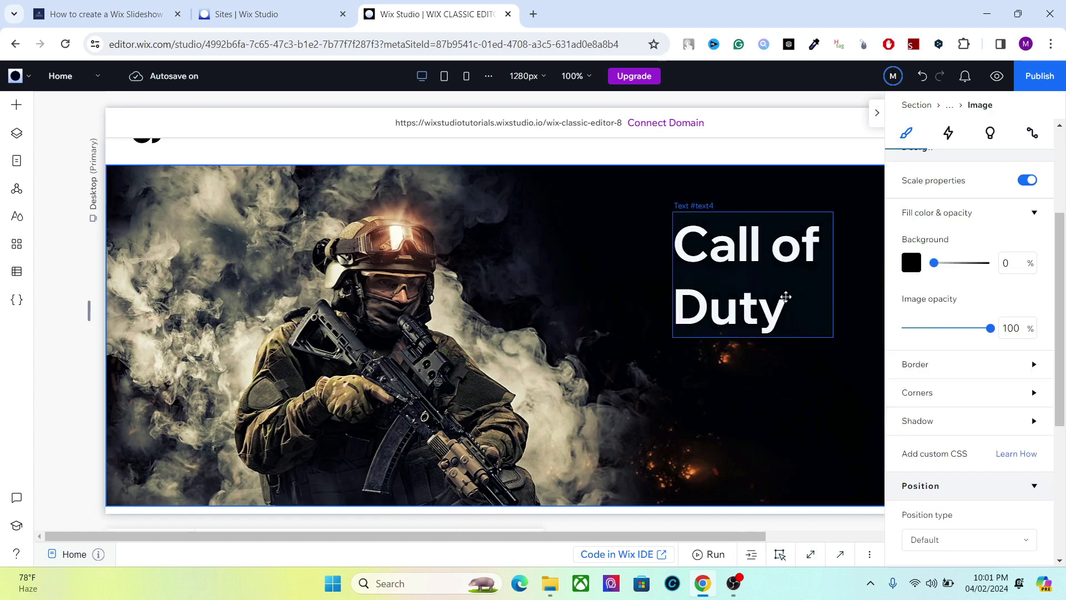
click(822, 277)
drag(832, 273, 965, 271)
click(878, 115)
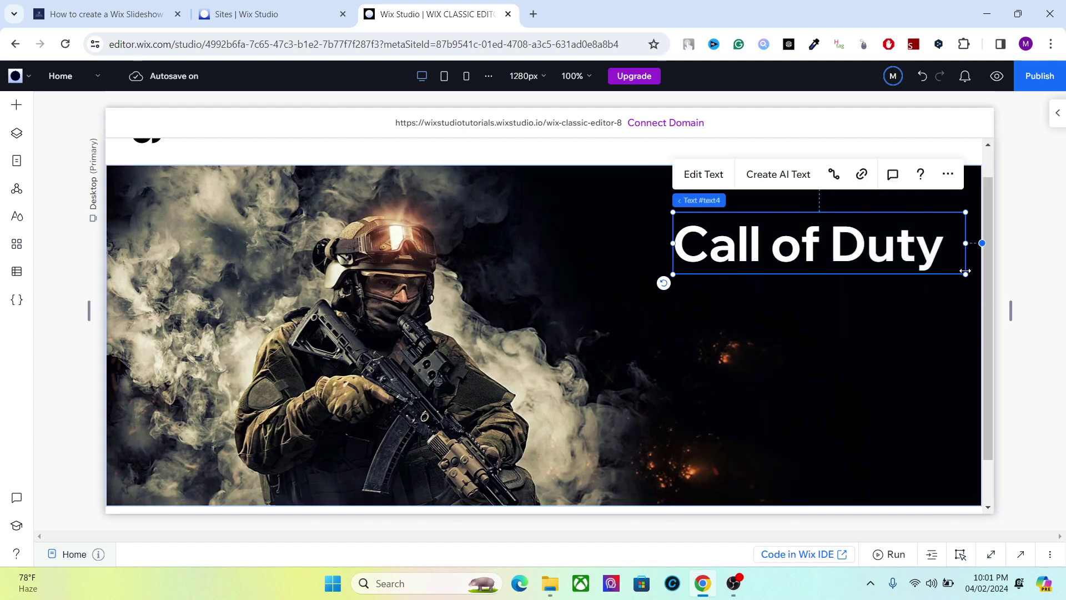
drag(850, 249, 852, 300)
drag(966, 289, 951, 293)
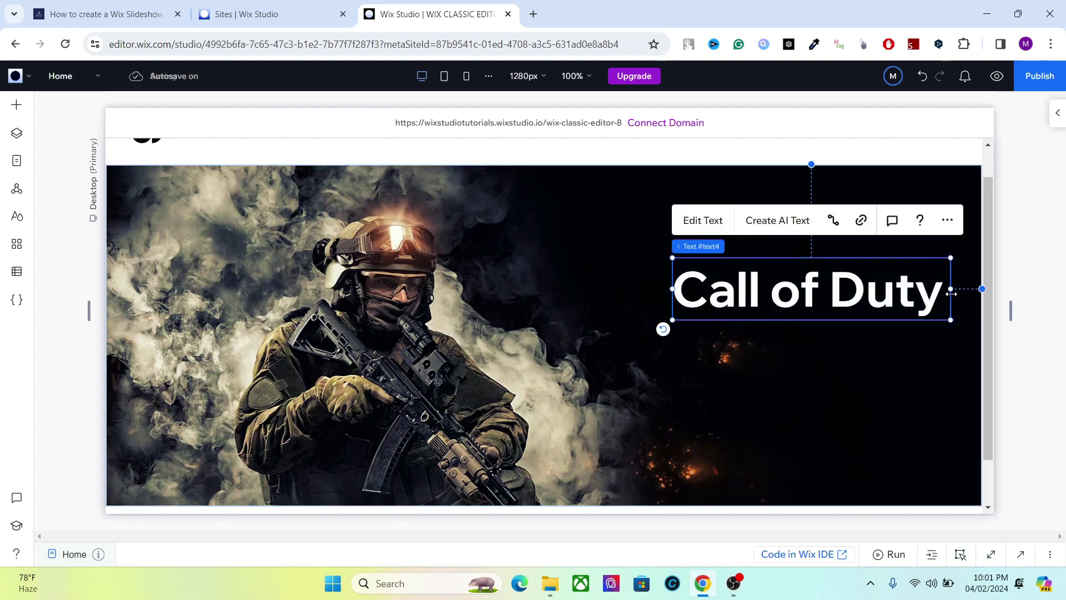
Add the "View More" styled button below the "Call of Duty" title.
click(16, 105)
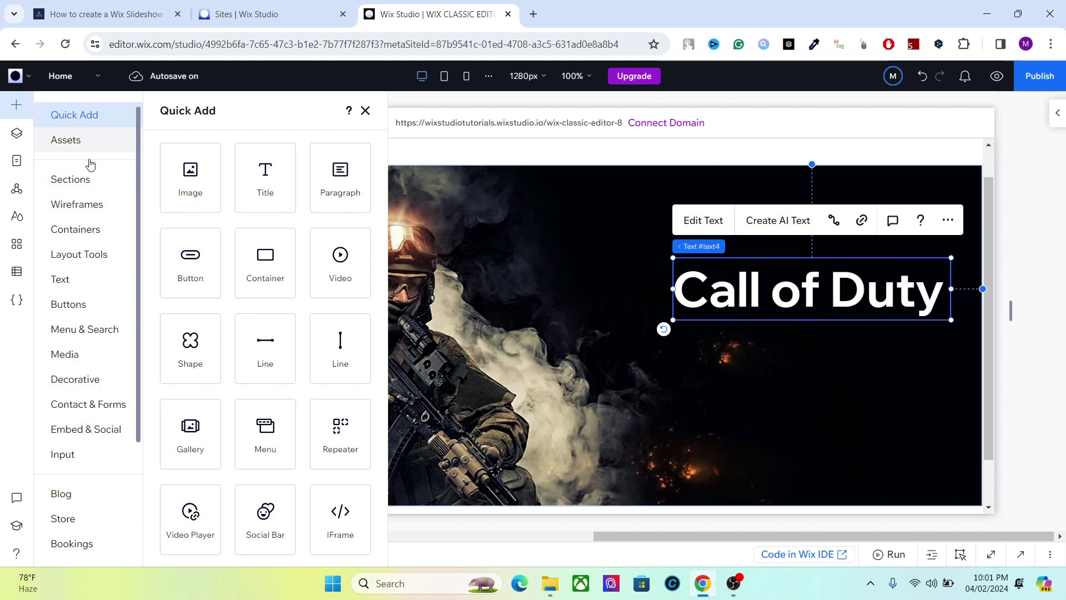
click(78, 305)
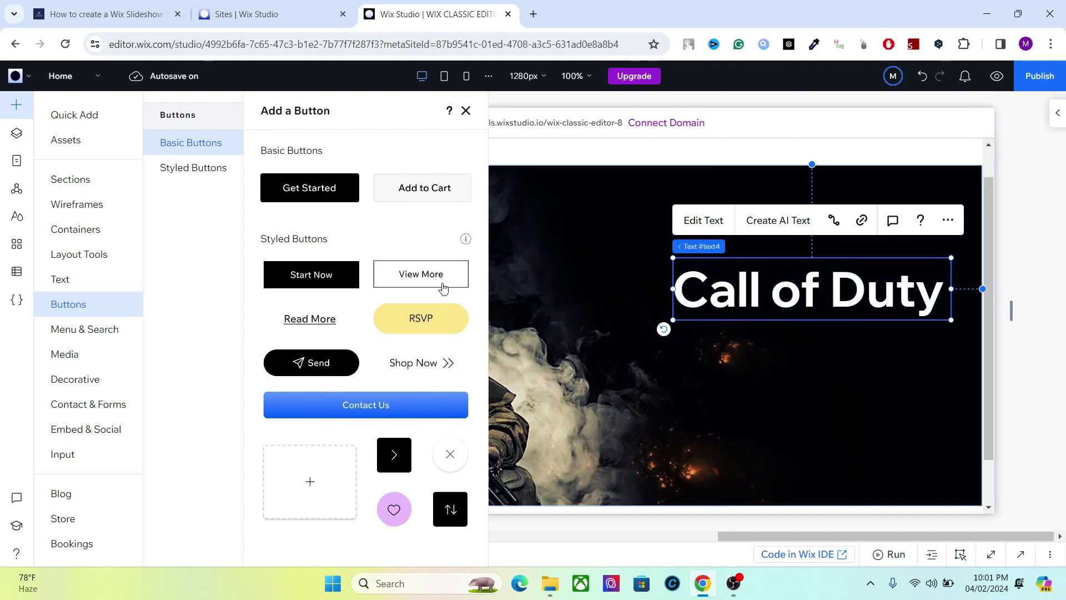
drag(415, 285, 734, 409)
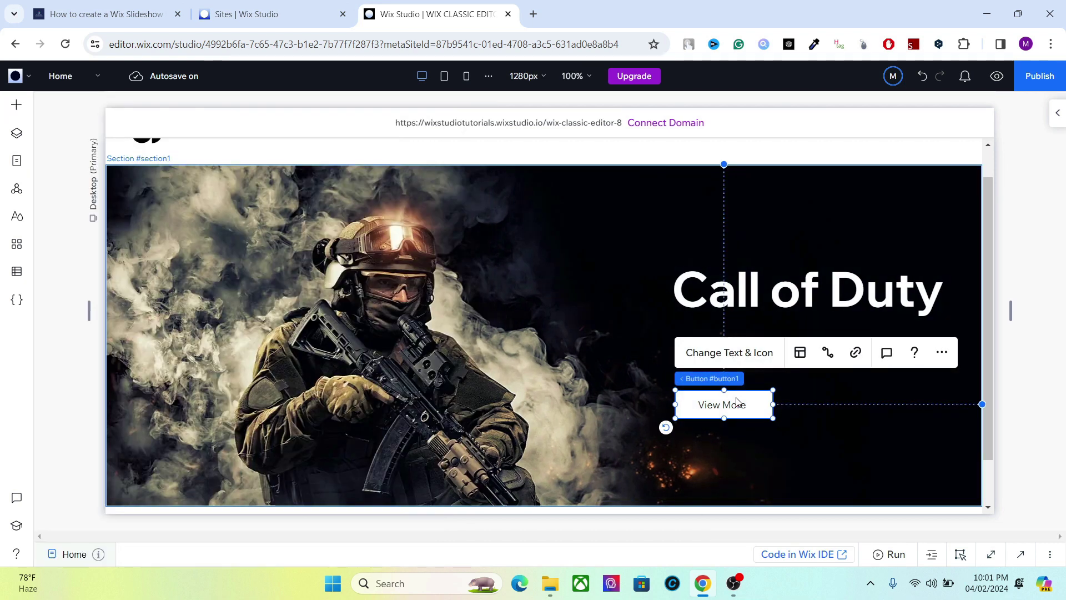
Change the button's text to "Buy Now".
click(720, 355)
text(B)
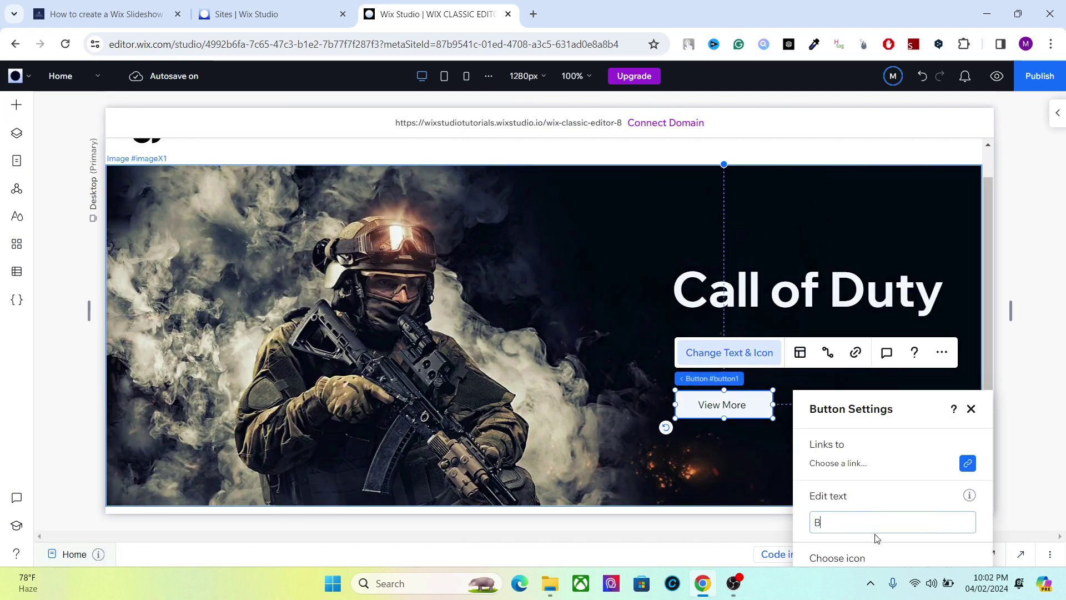
text(uy Now)
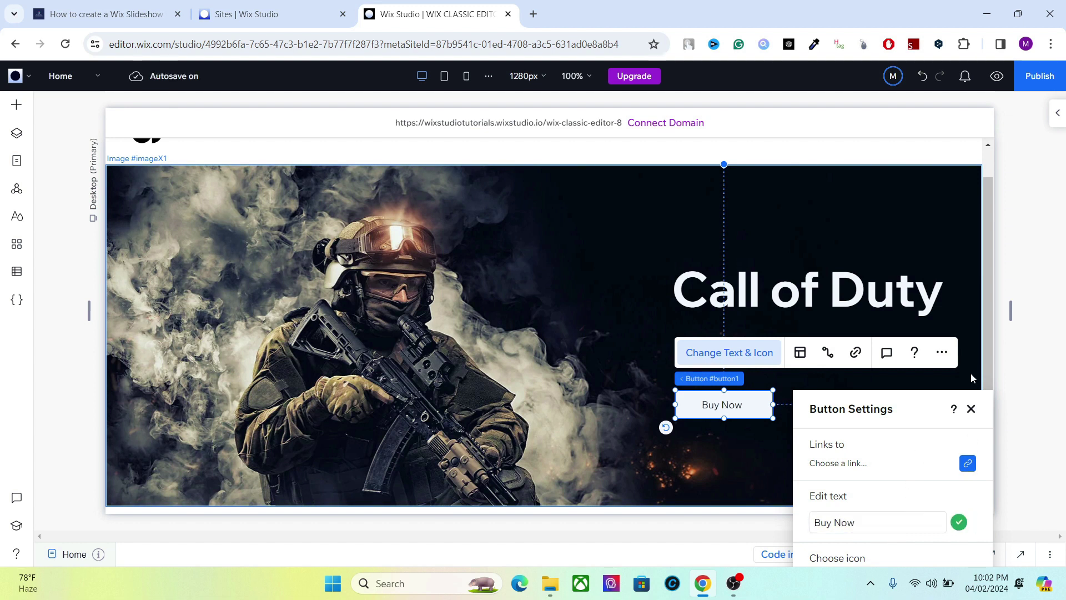
click(971, 409)
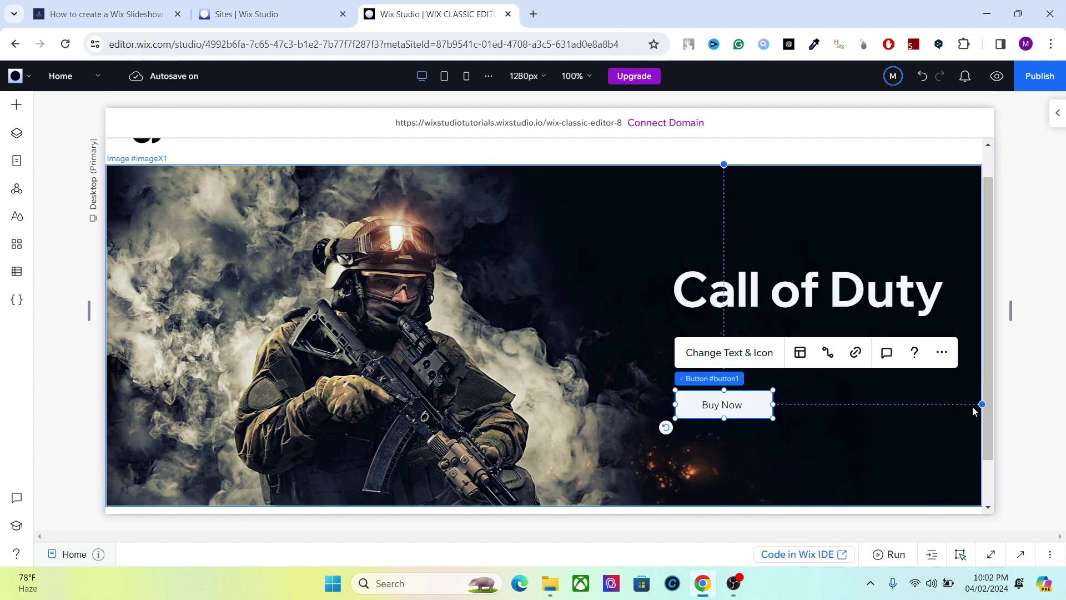
click(805, 396)
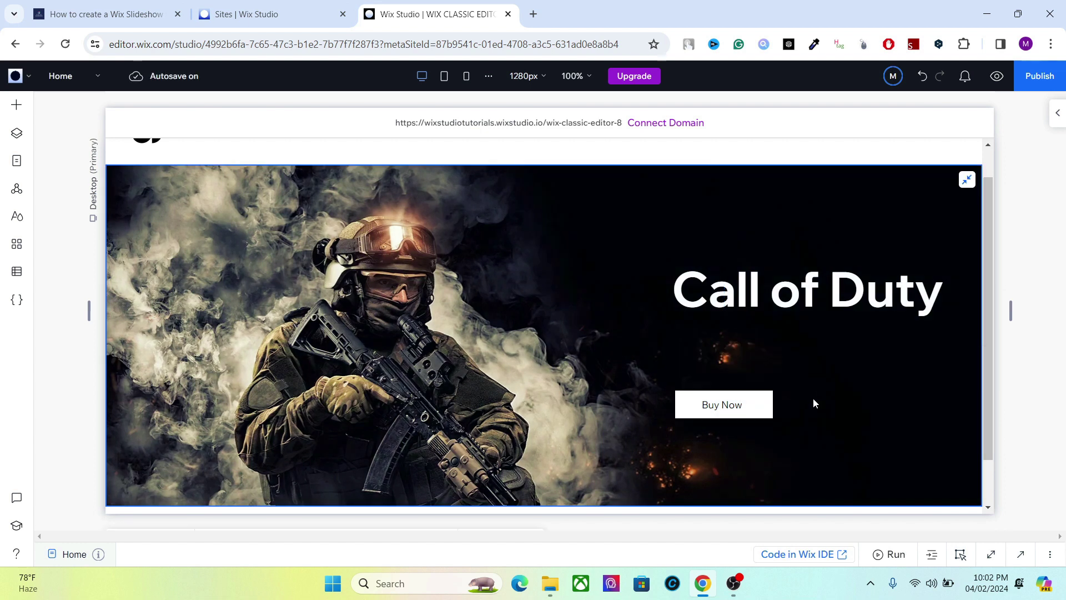
Add a paragraph text between the title and the Buy Now button and set its color to white (#FFFFFF).
click(11, 105)
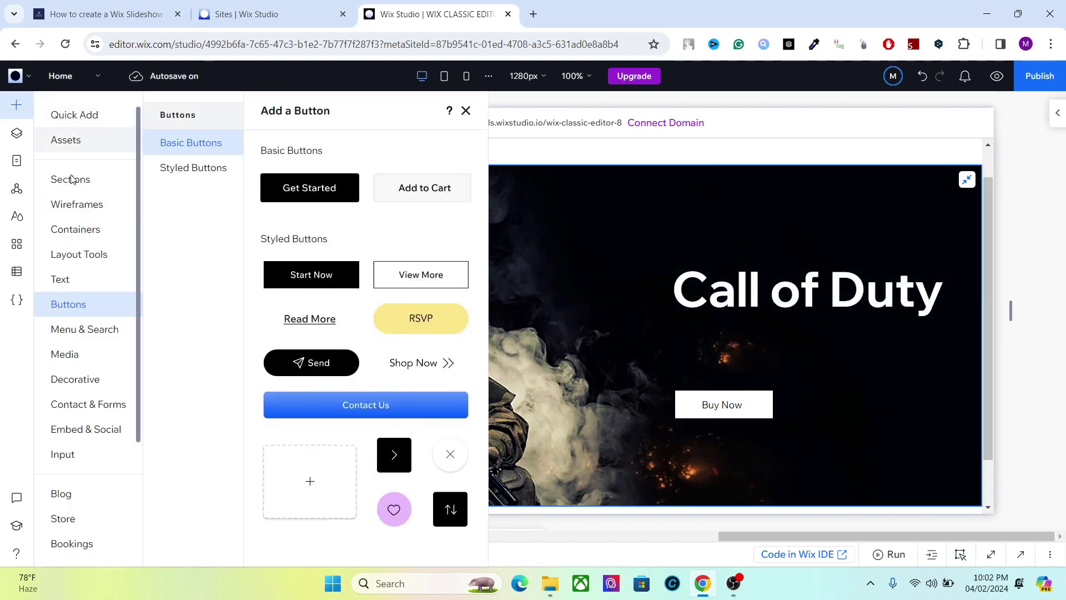
click(56, 276)
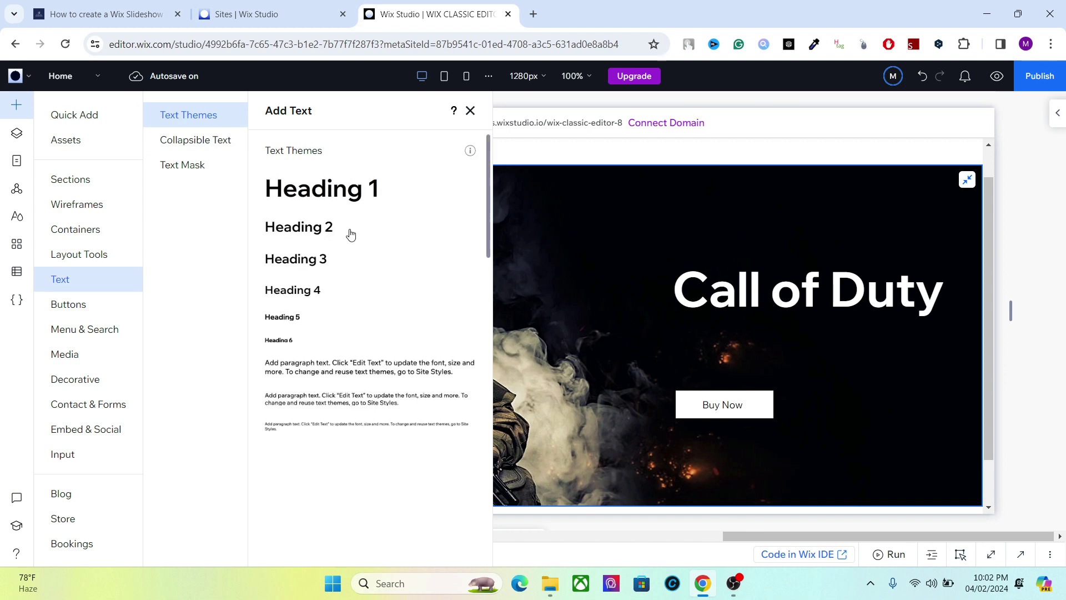
drag(321, 390, 812, 345)
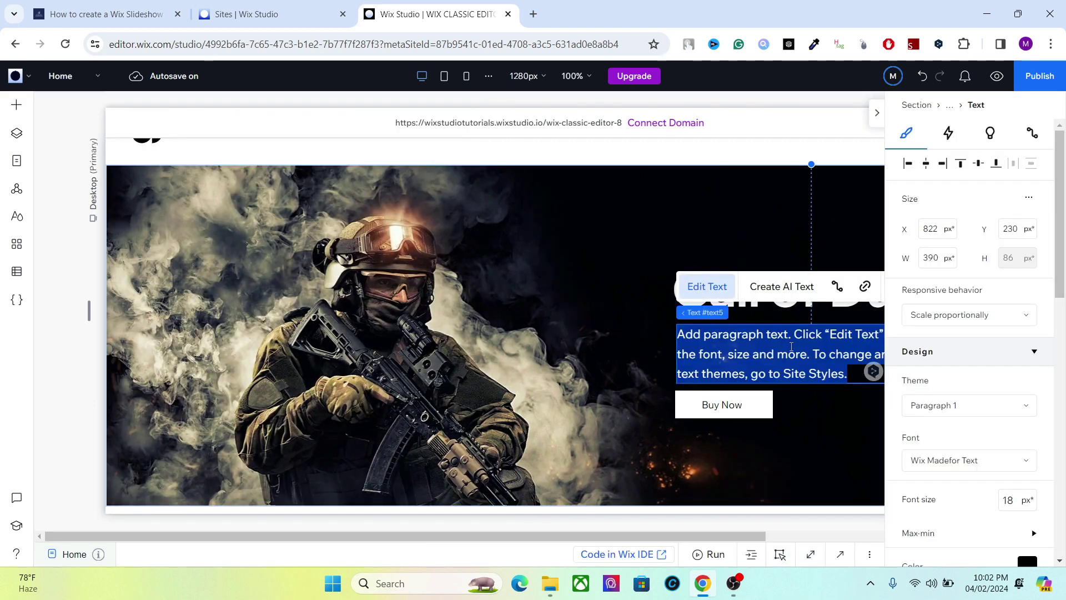
drag(1057, 287, 1016, 349)
click(1024, 326)
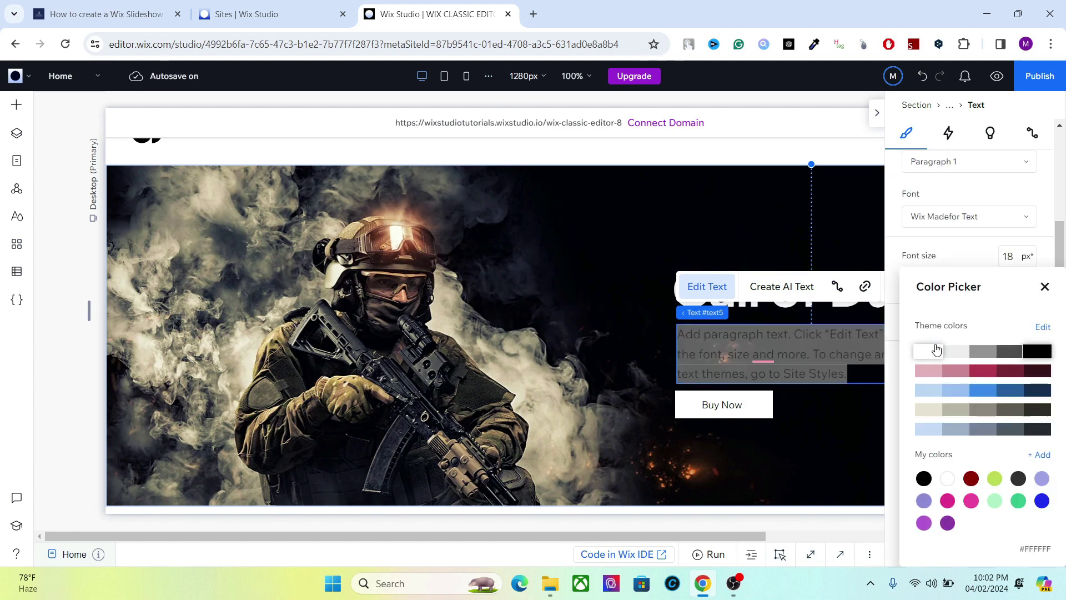
click(932, 349)
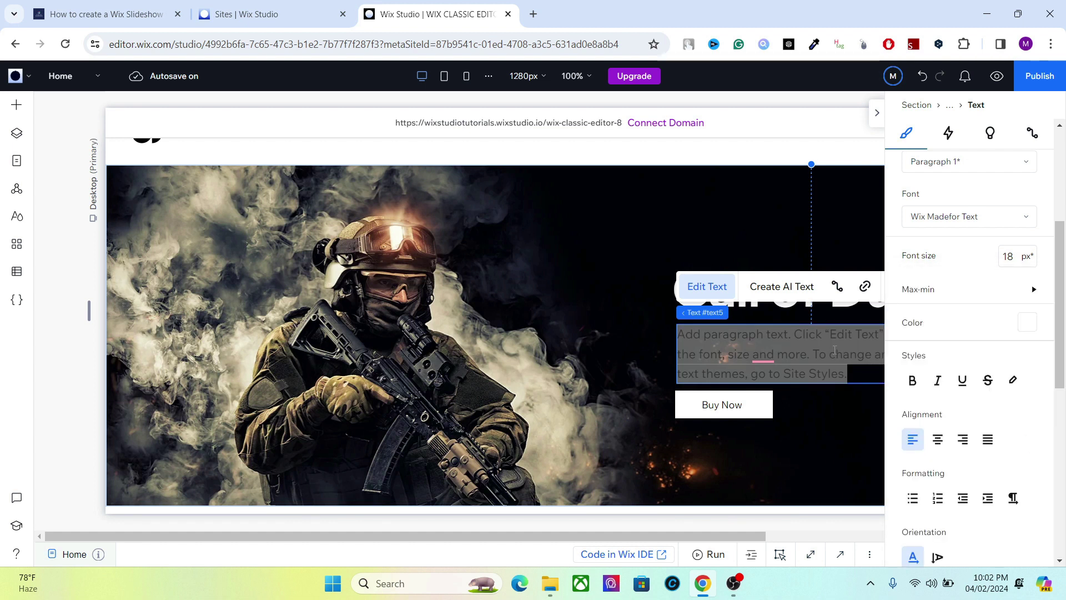
Replace the paragraph's placeholder text with "First Person Shooter game with amazing graphics".
double_click(834, 350)
key(ctrl+a)
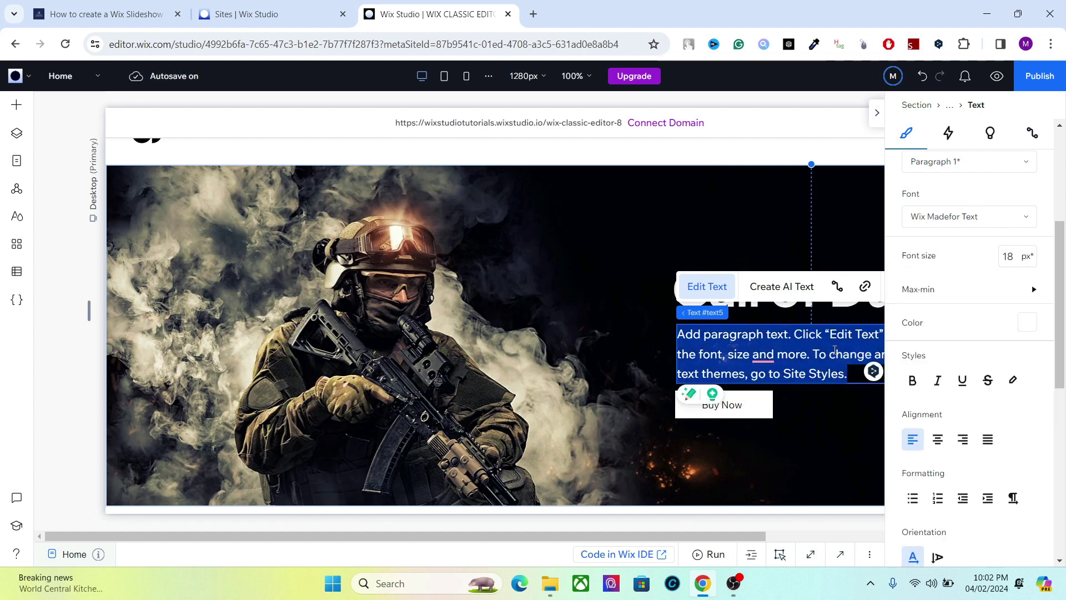
text(First Person Shoo)
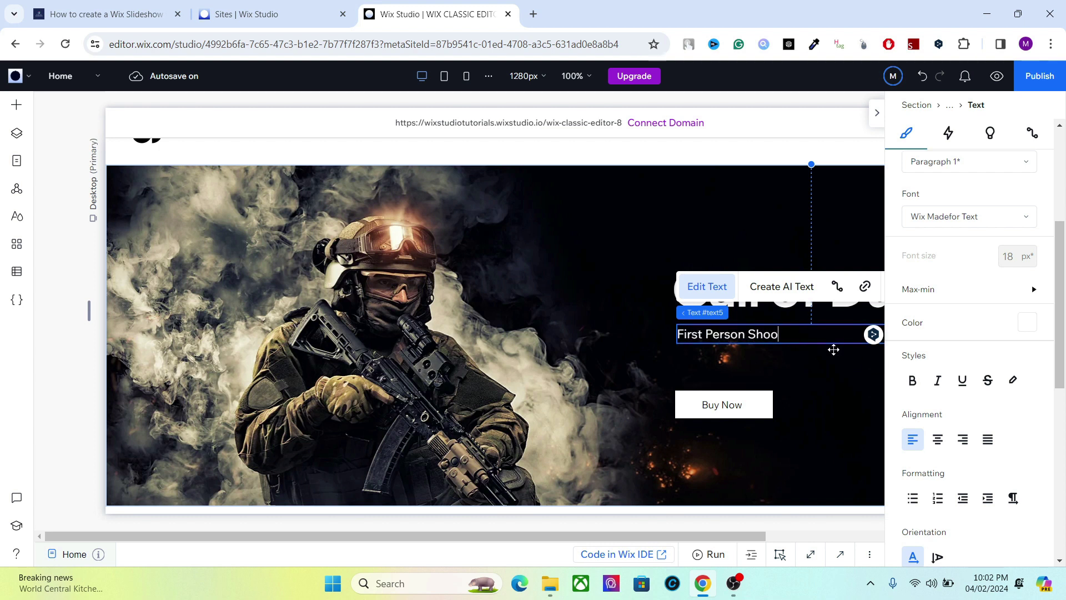
text(ter game wit)
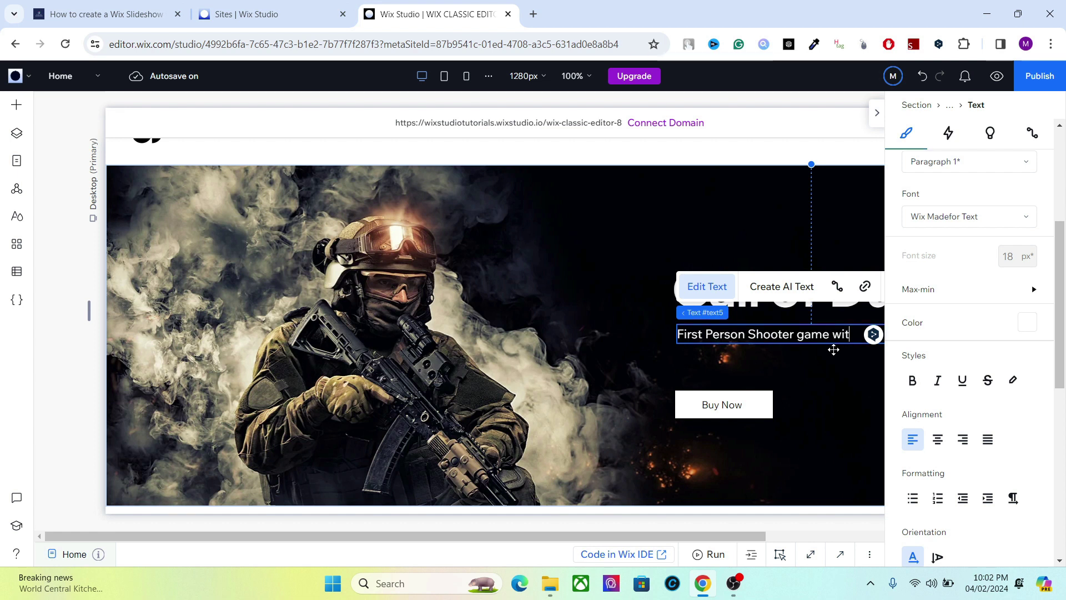
text(h amazing graphics)
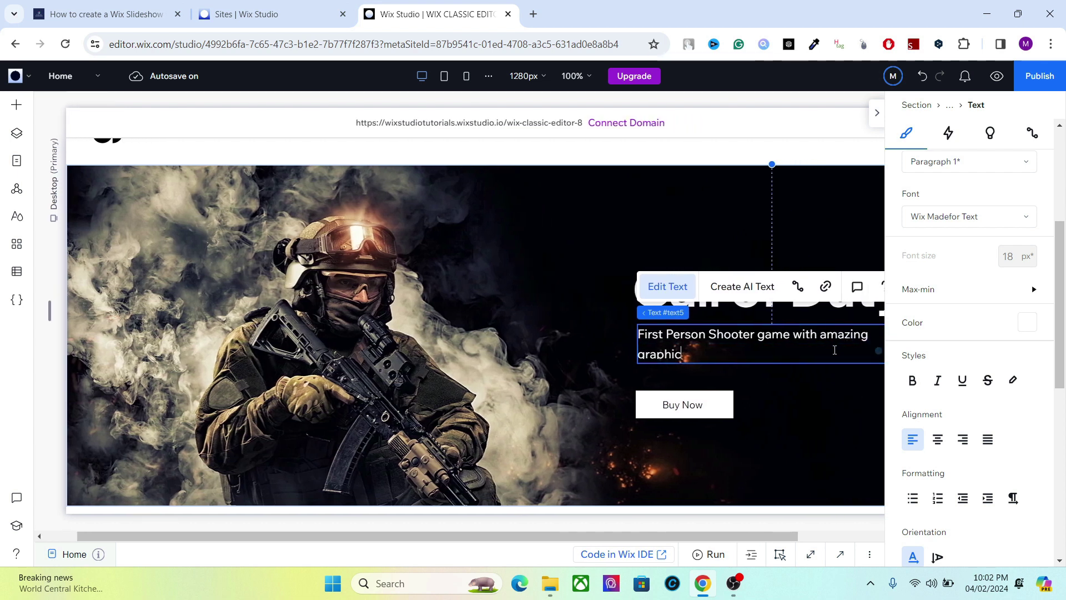
click(875, 117)
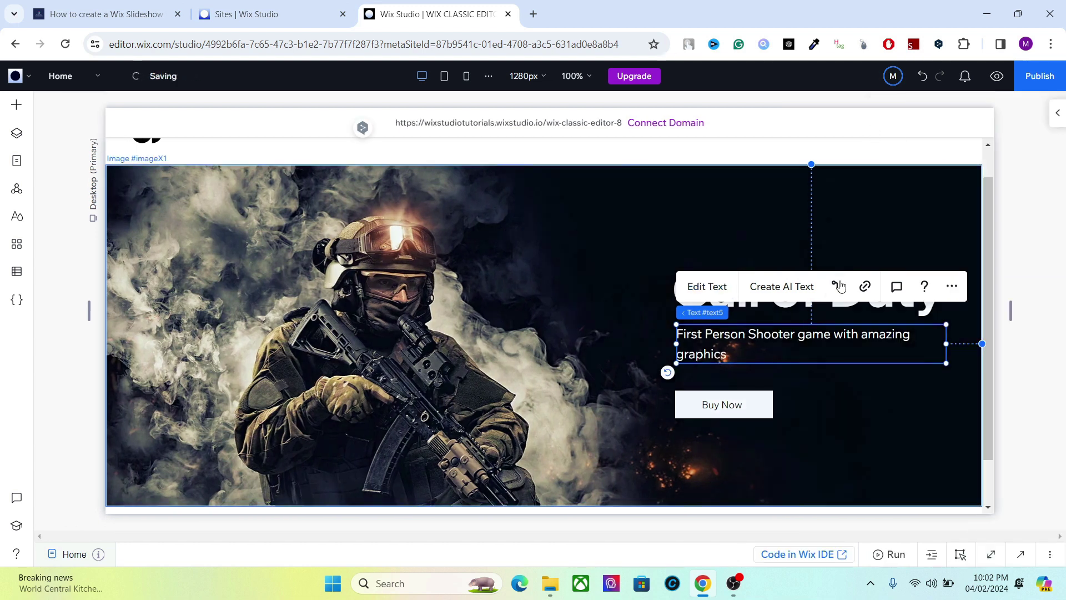
Move the paragraph slightly down and align its left edge with the "Call of Duty" title.
click(647, 282)
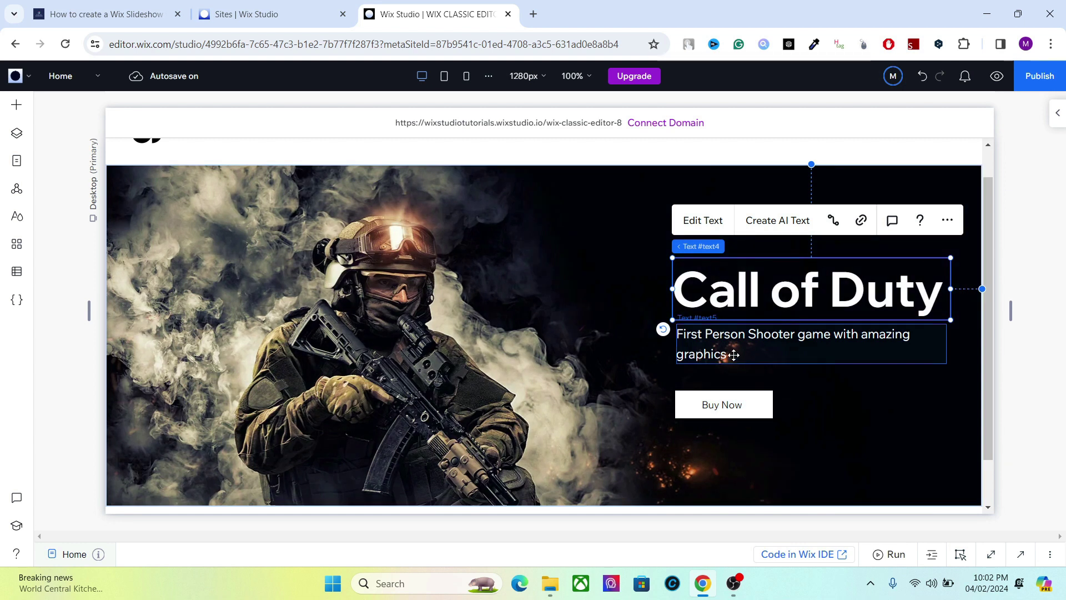
drag(733, 342, 766, 340)
key(Escape)
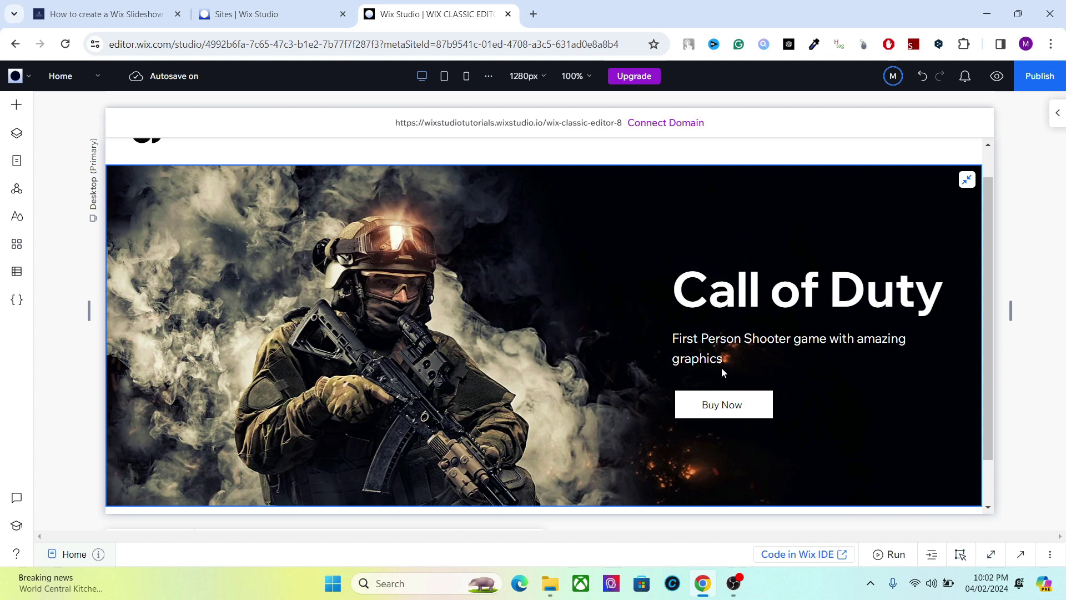
Combine the title, the paragraph and the Buy Now button into one vertical stack.
click(726, 289)
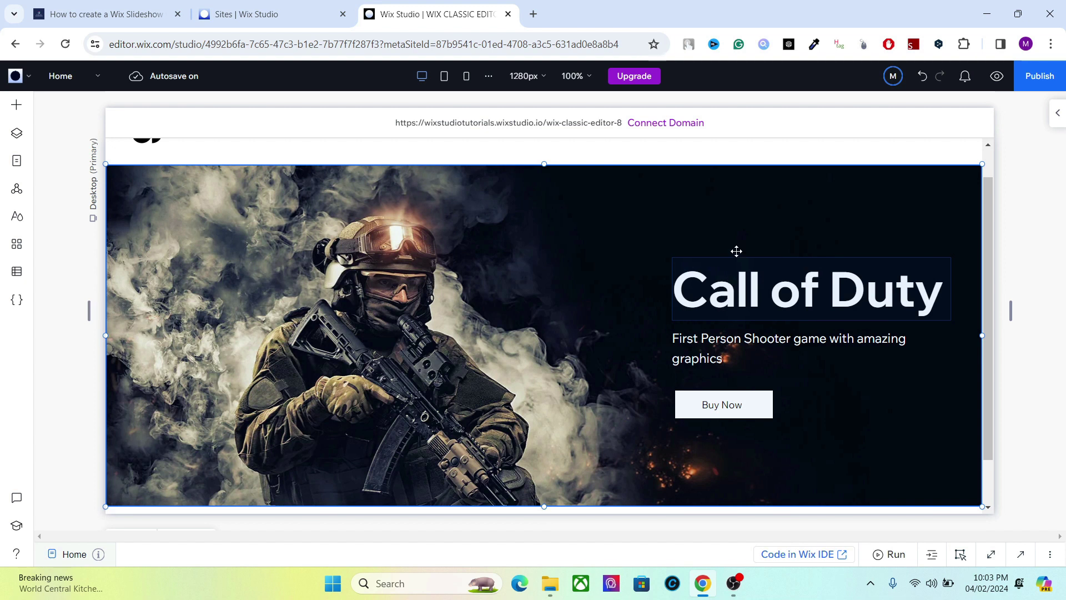
click(731, 286)
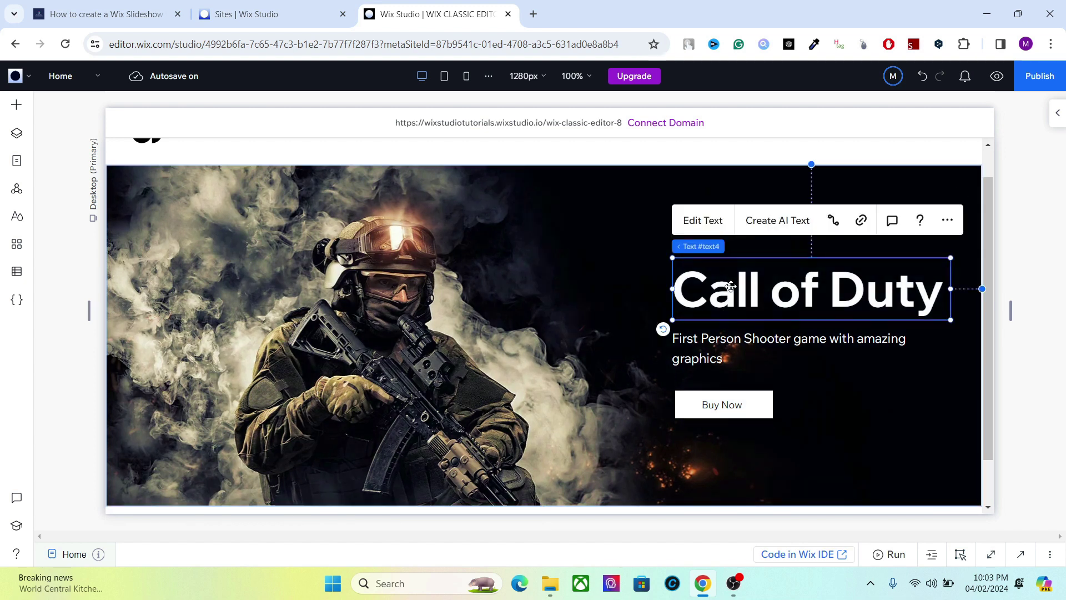
shift+click(713, 343)
shift+click(710, 400)
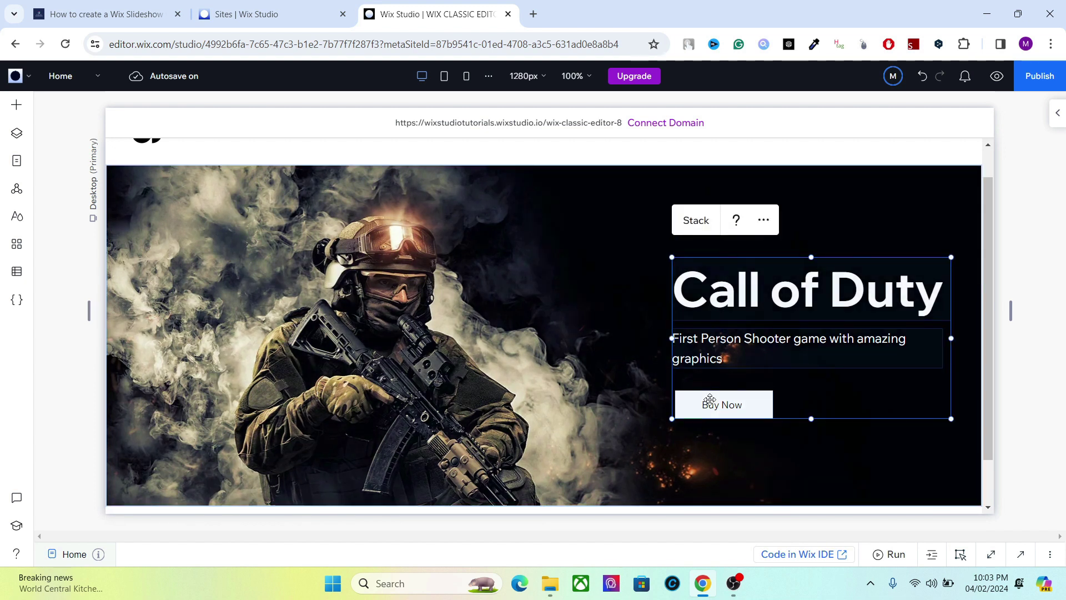
click(697, 220)
Set the text alignment of the stacked "First Person Shooter" paragraph to center.
click(794, 318)
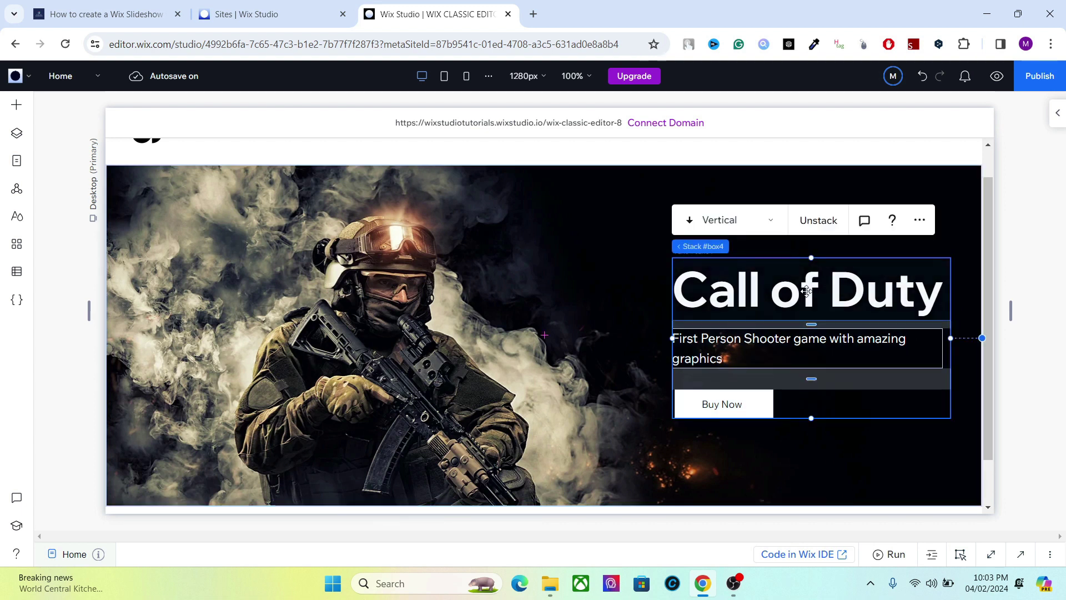
click(795, 318)
click(791, 335)
double_click(791, 336)
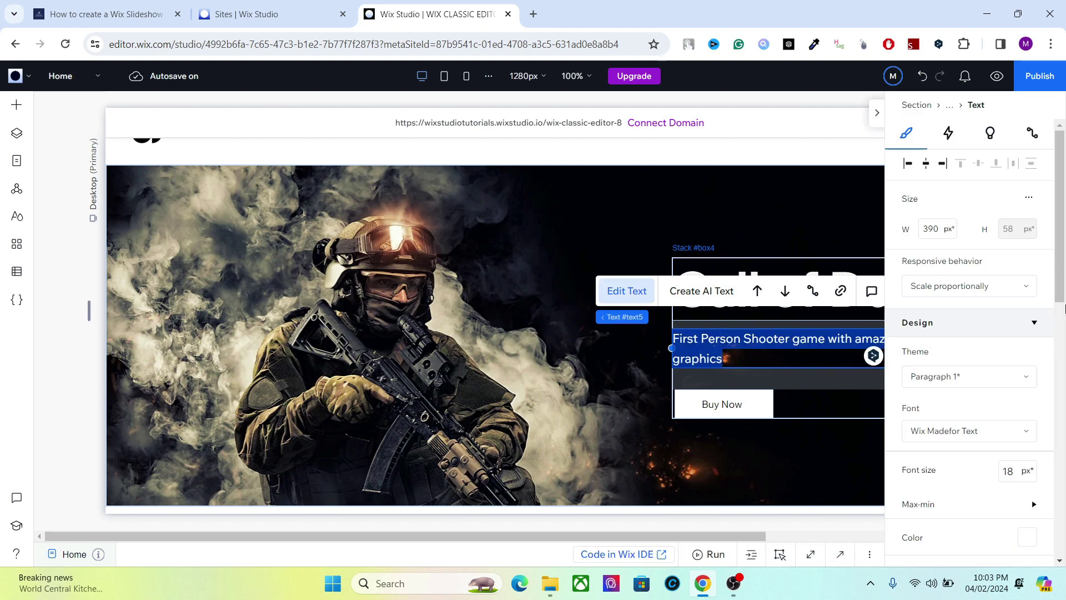
drag(1056, 303, 1057, 429)
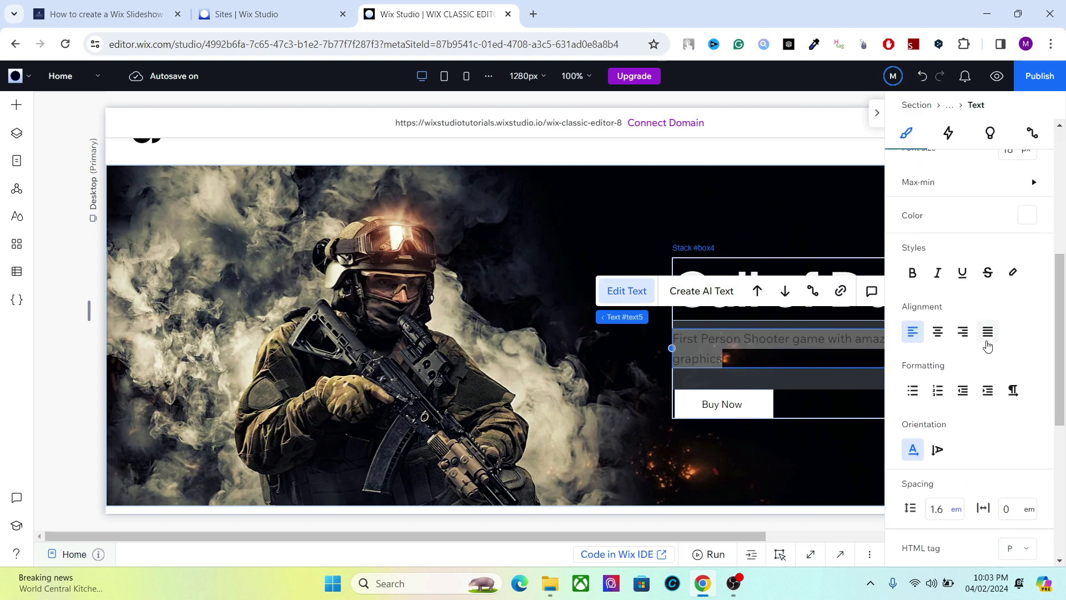
click(943, 335)
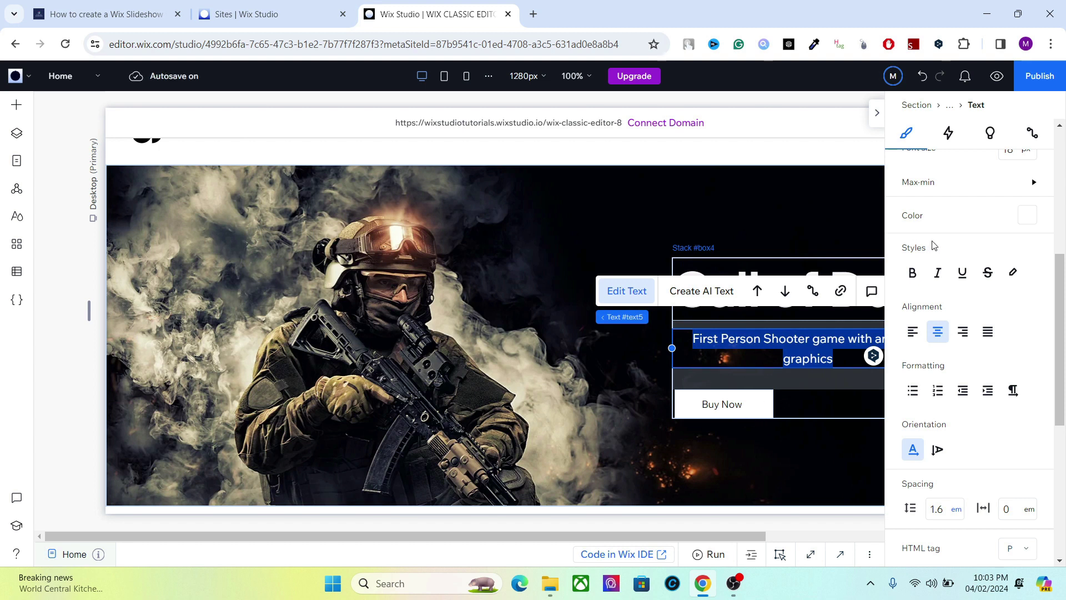
Center the Buy Now button horizontally within the stack, under the paragraph.
click(758, 293)
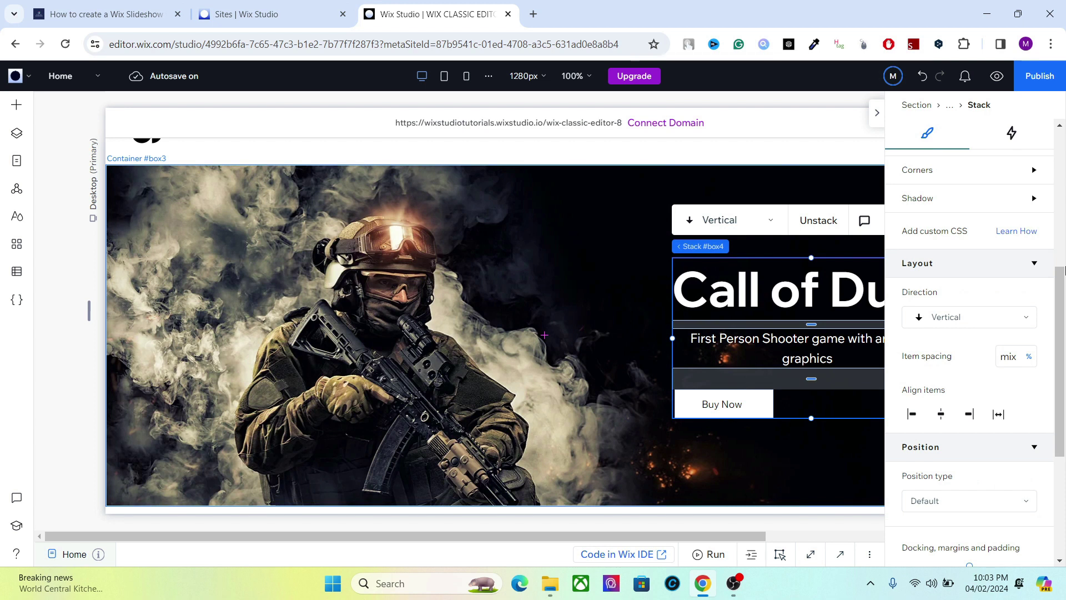
scroll(1063, 193, up, 5)
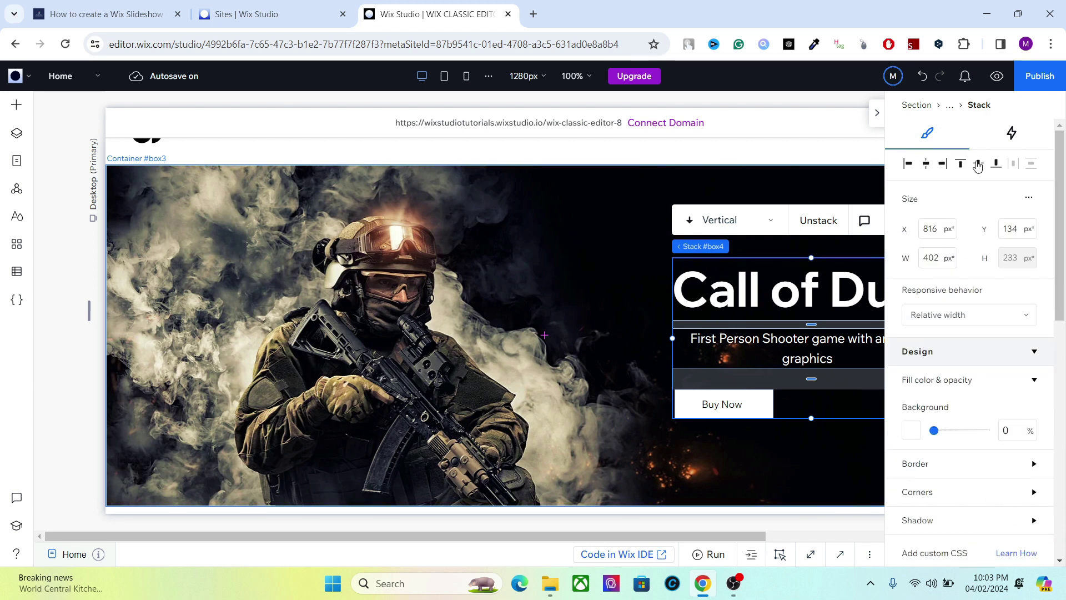
click(926, 163)
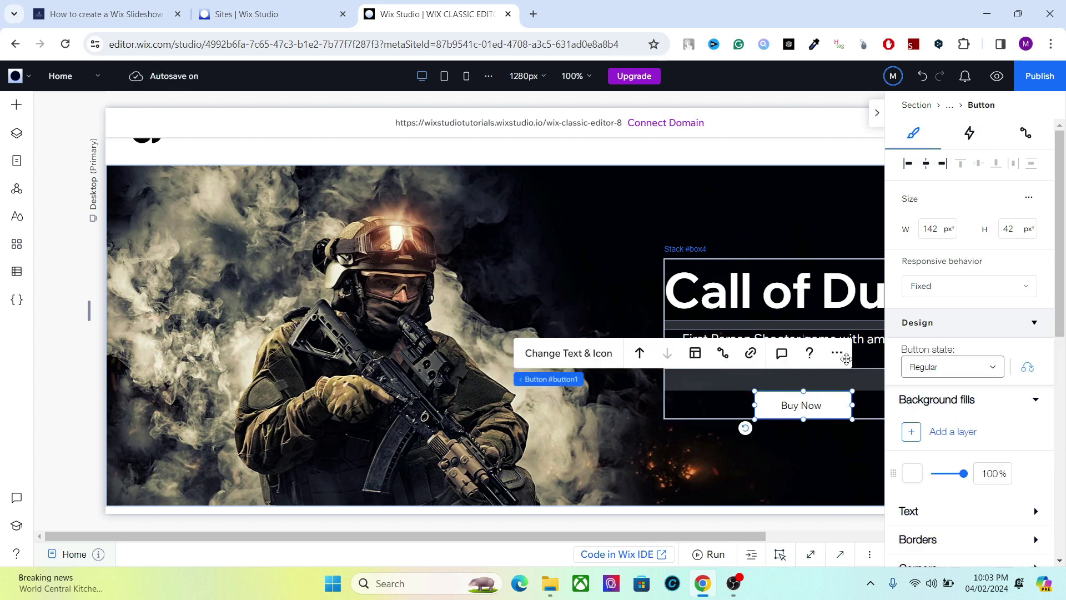
click(859, 338)
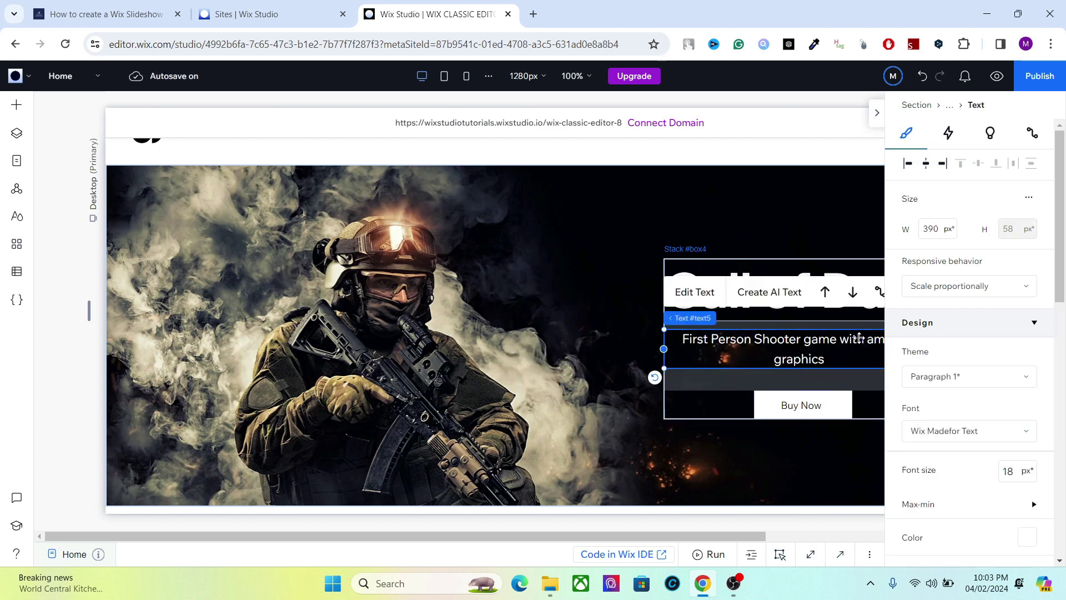
click(667, 223)
click(874, 113)
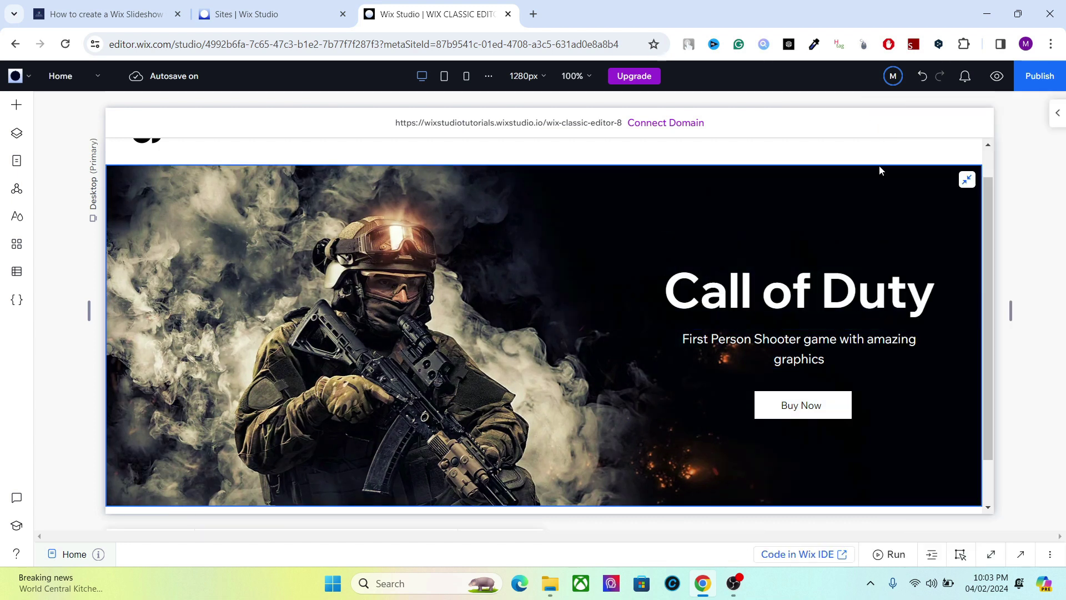
scroll(982, 312, down, 1)
scroll(993, 396, up, 2)
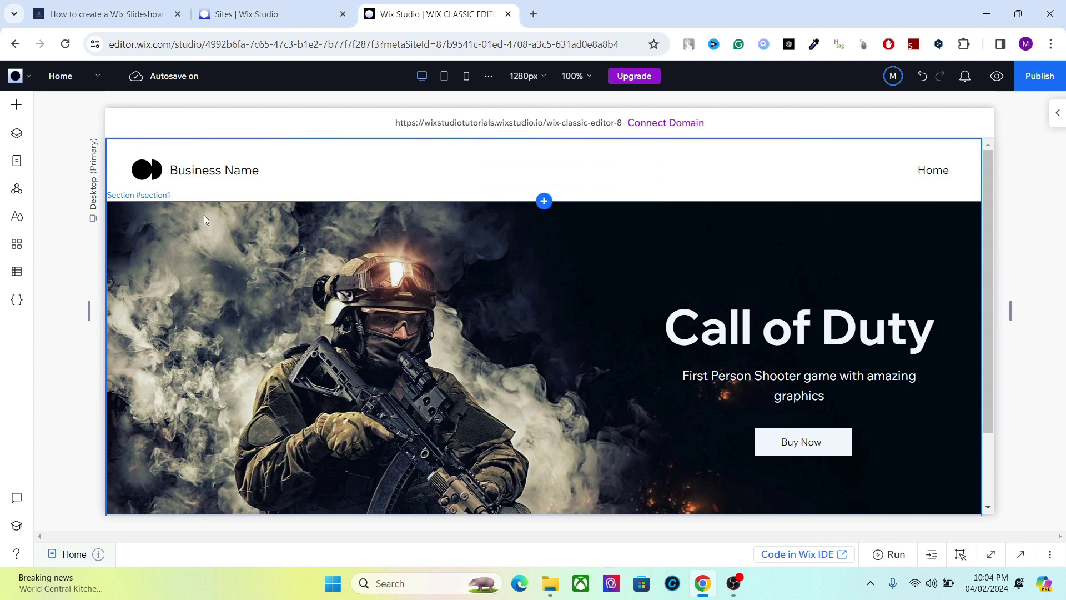
Switch the multi-state box on the canvas to its empty state, #box2.
click(213, 239)
click(212, 238)
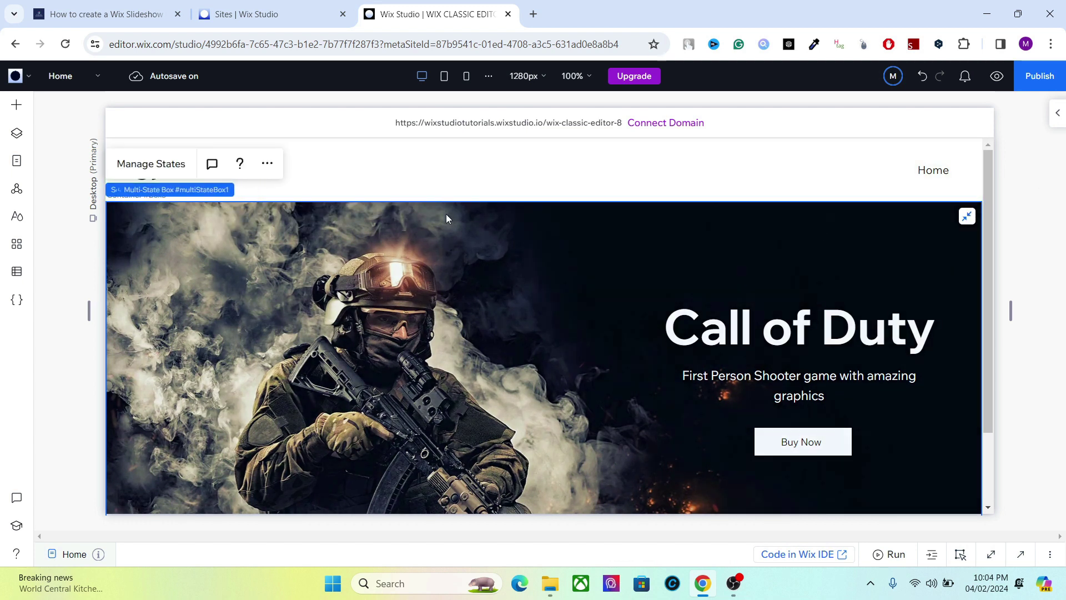
click(17, 134)
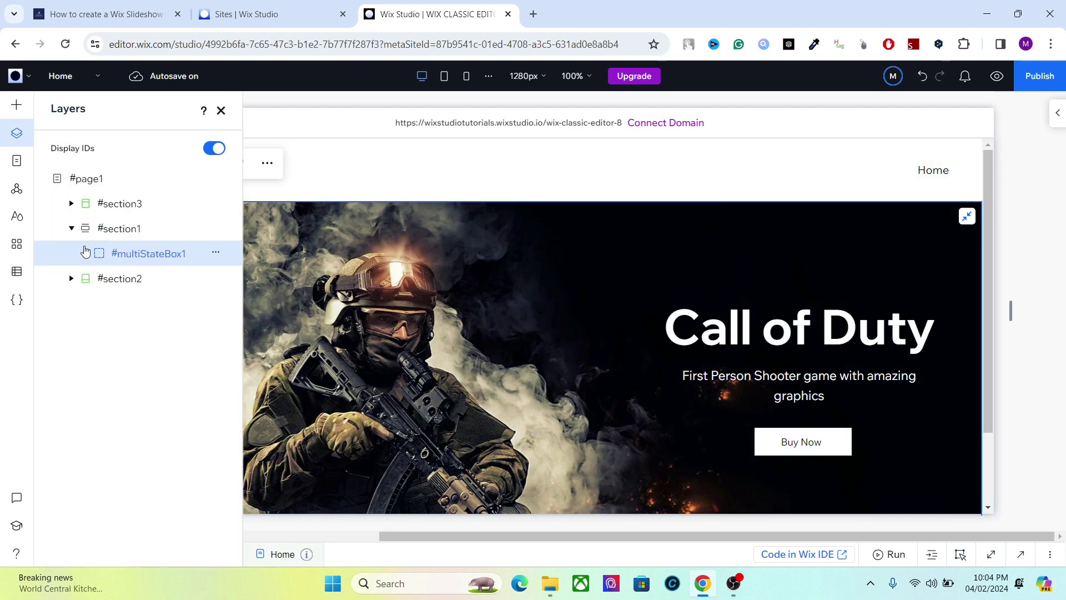
click(83, 256)
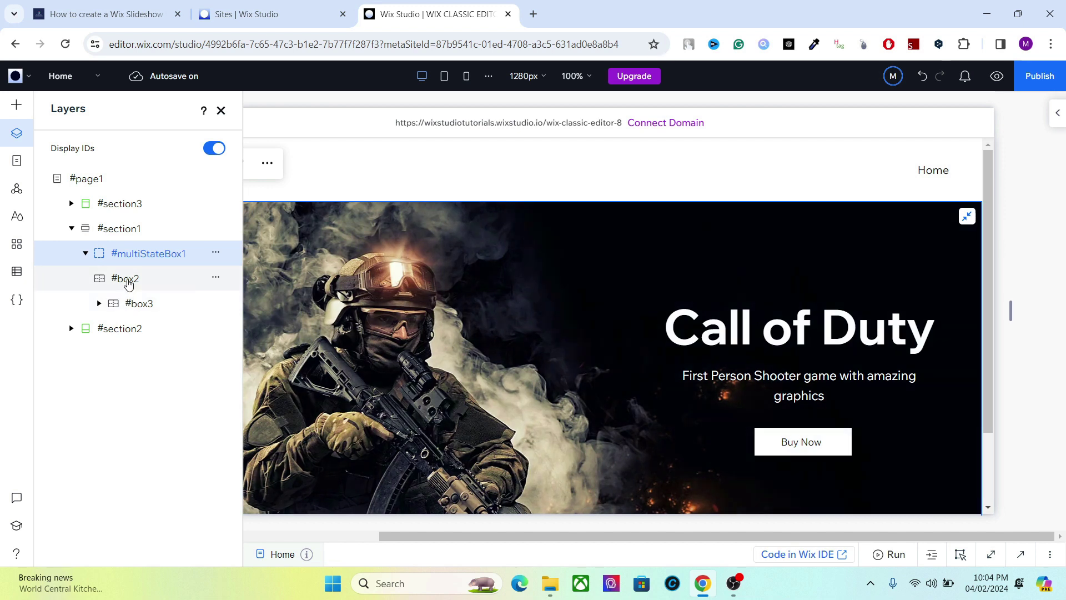
click(127, 282)
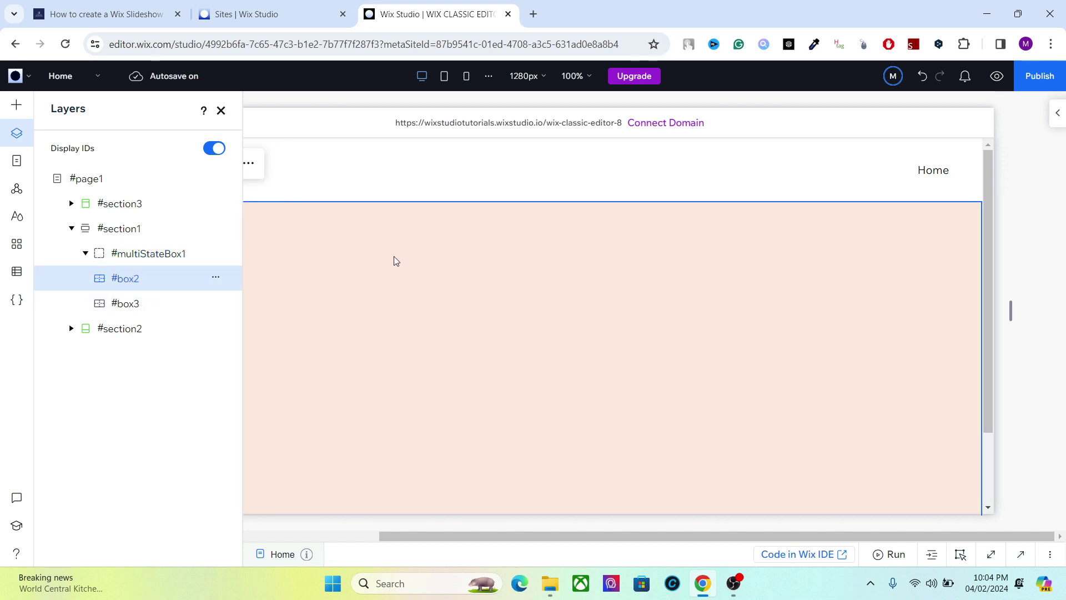
click(221, 110)
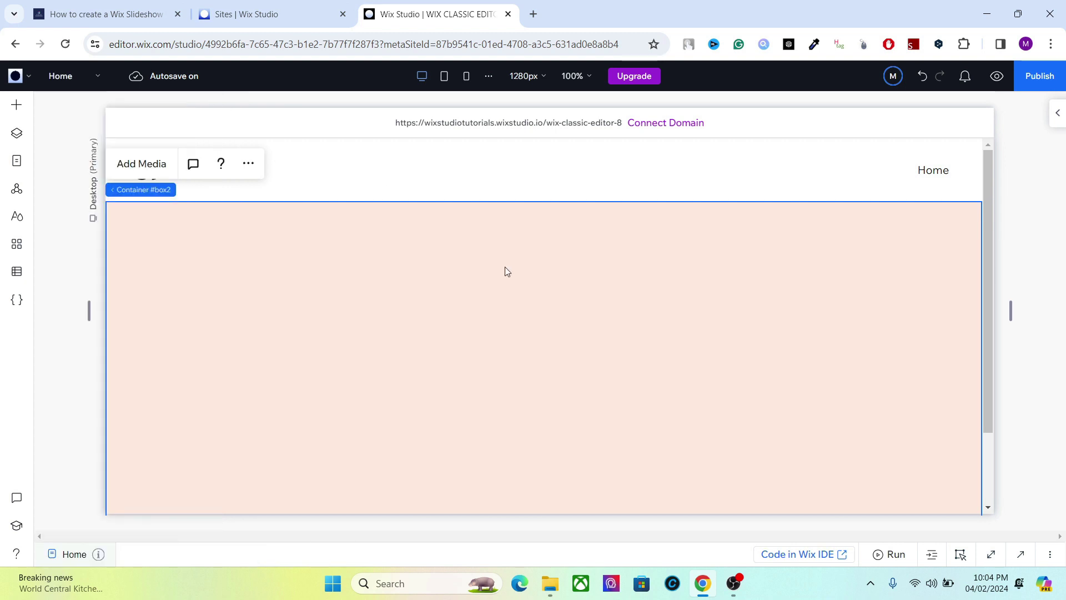
Add an image to the empty state #box2 and replace it with the "Fantasy World" picture from the Wix media library.
click(16, 105)
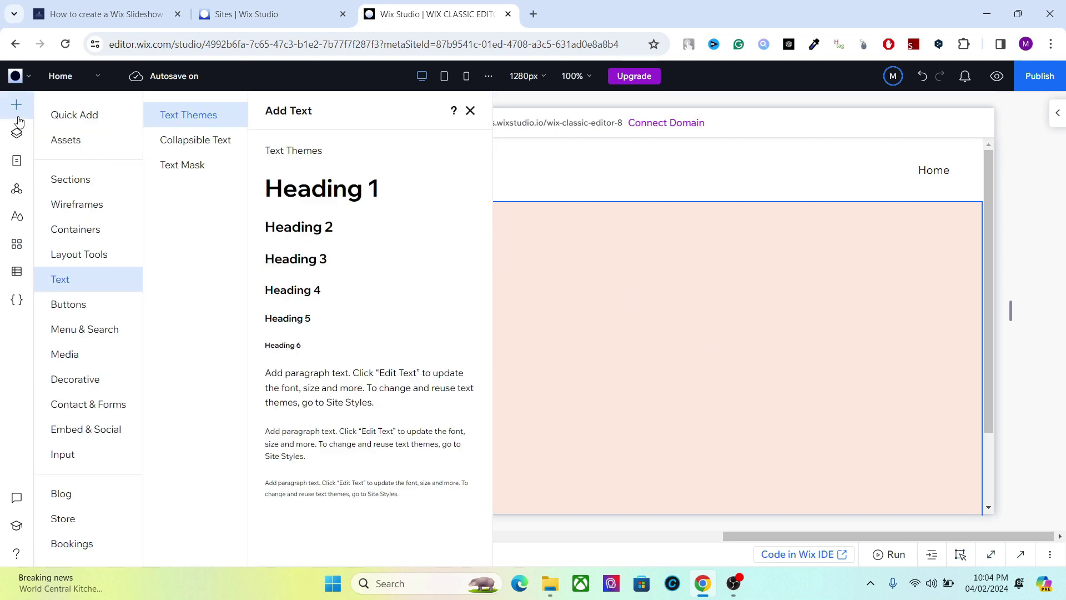
click(85, 115)
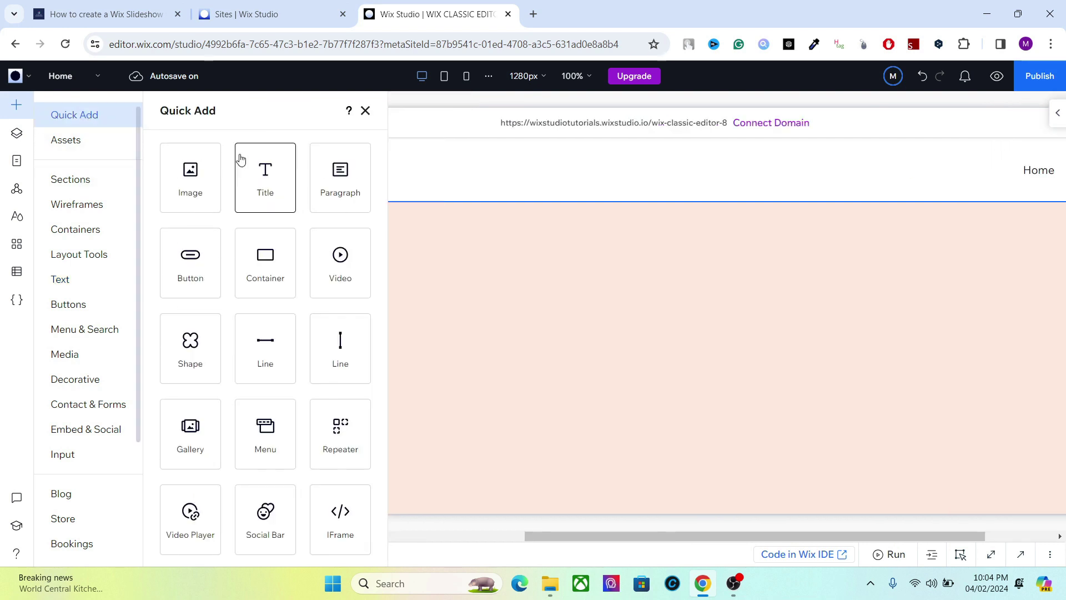
click(188, 174)
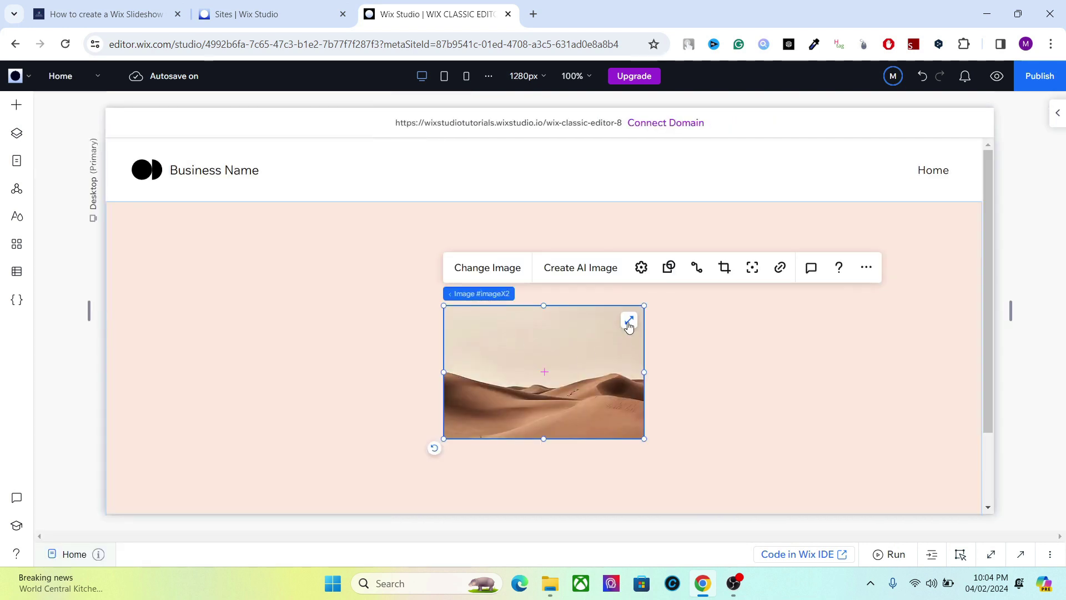
click(487, 268)
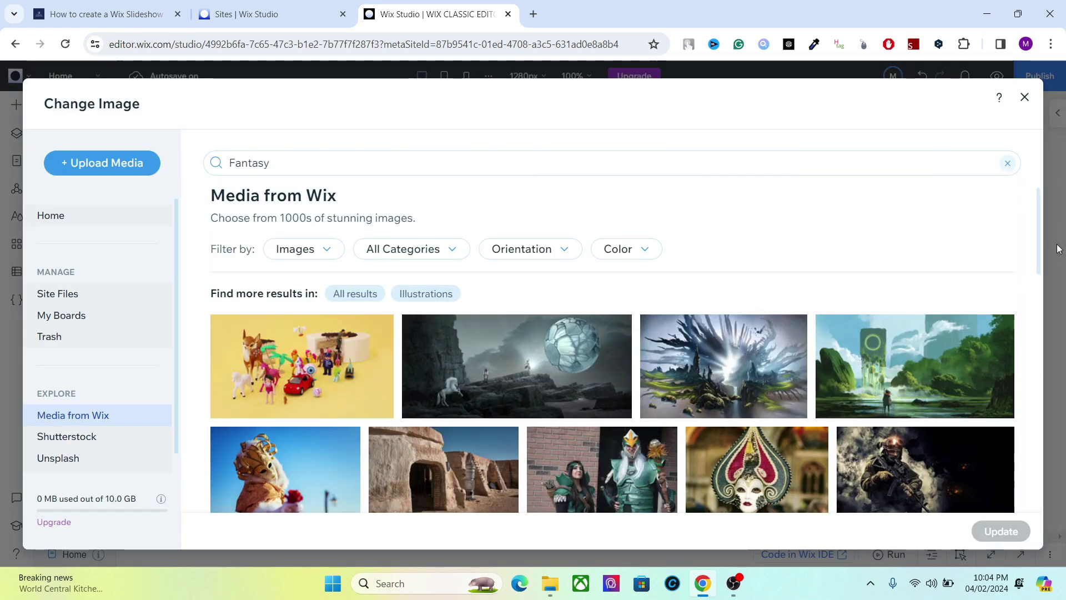
mouse_move(1038, 252)
mouse_down()
mouse_move(1032, 291)
mouse_move(1037, 242)
mouse_up()
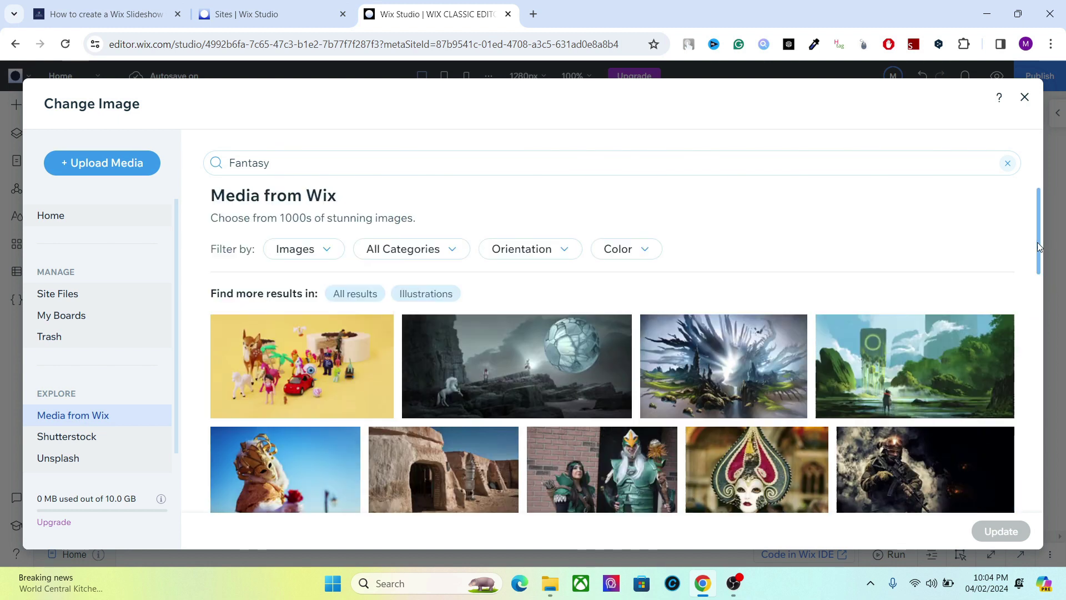
click(925, 361)
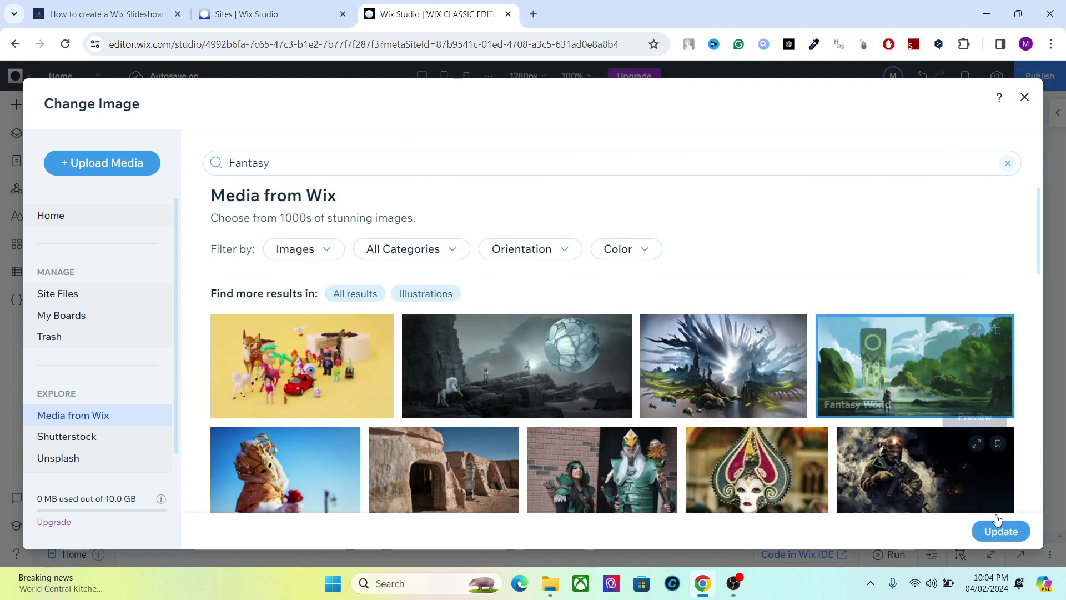
click(1008, 538)
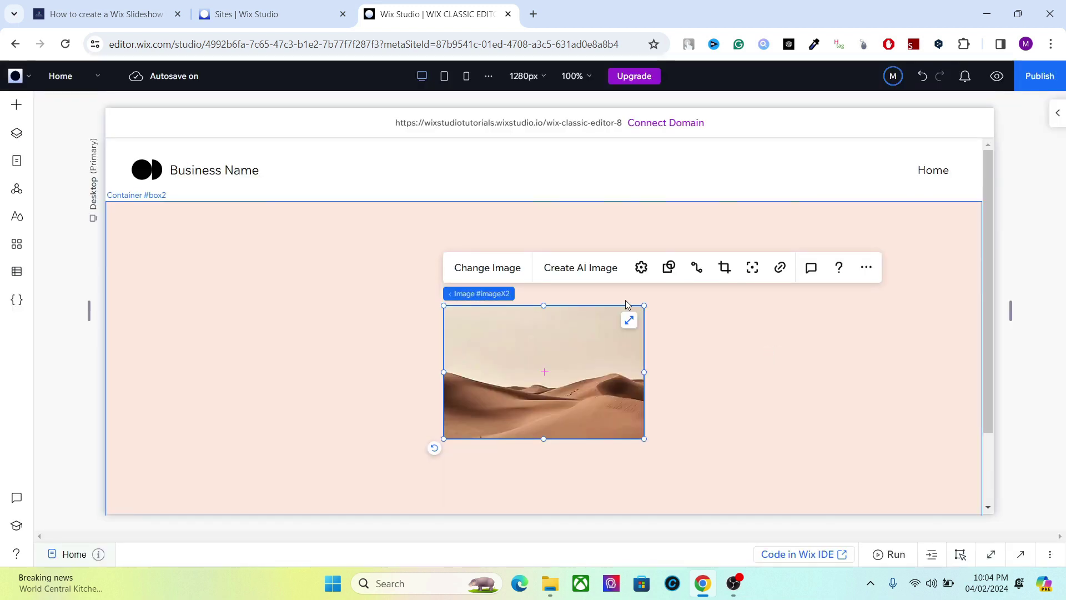
Stretch the new image to fill the whole #box2 state and check how it looks down the page.
click(628, 321)
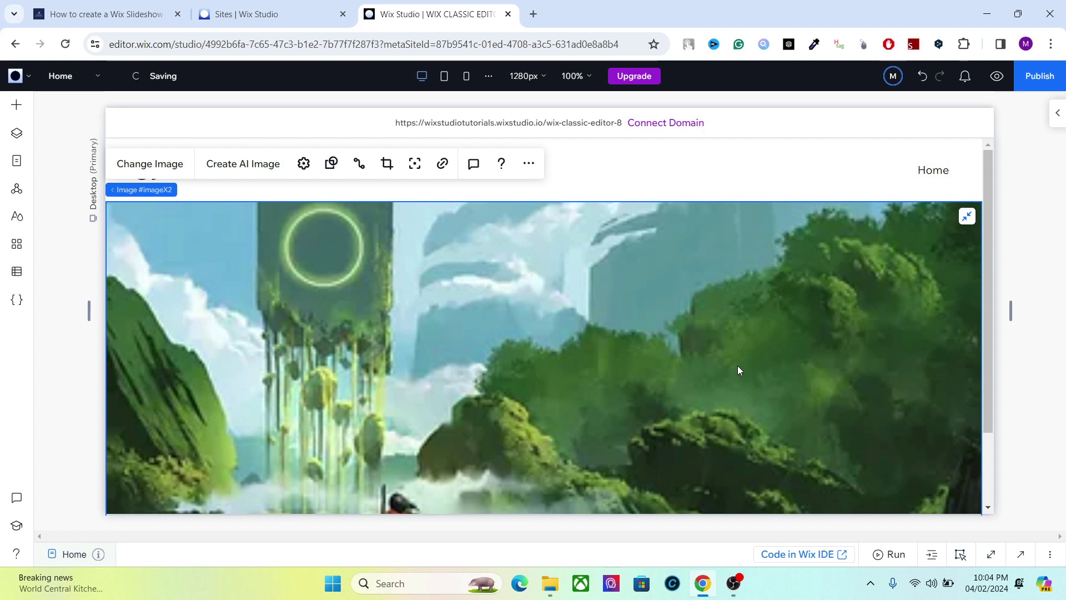
drag(988, 312, 990, 370)
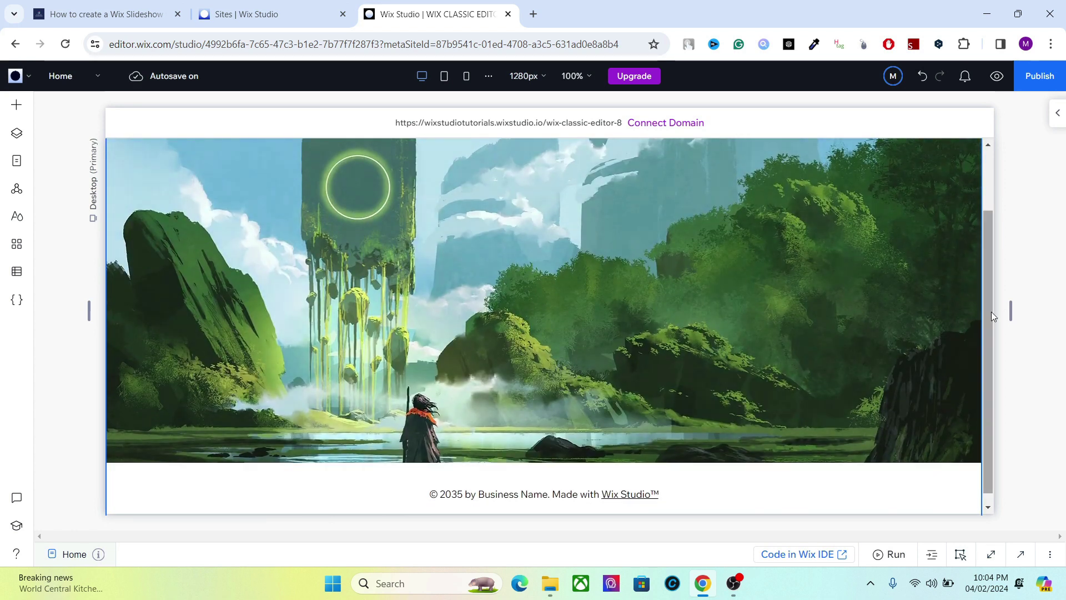
drag(991, 312, 983, 264)
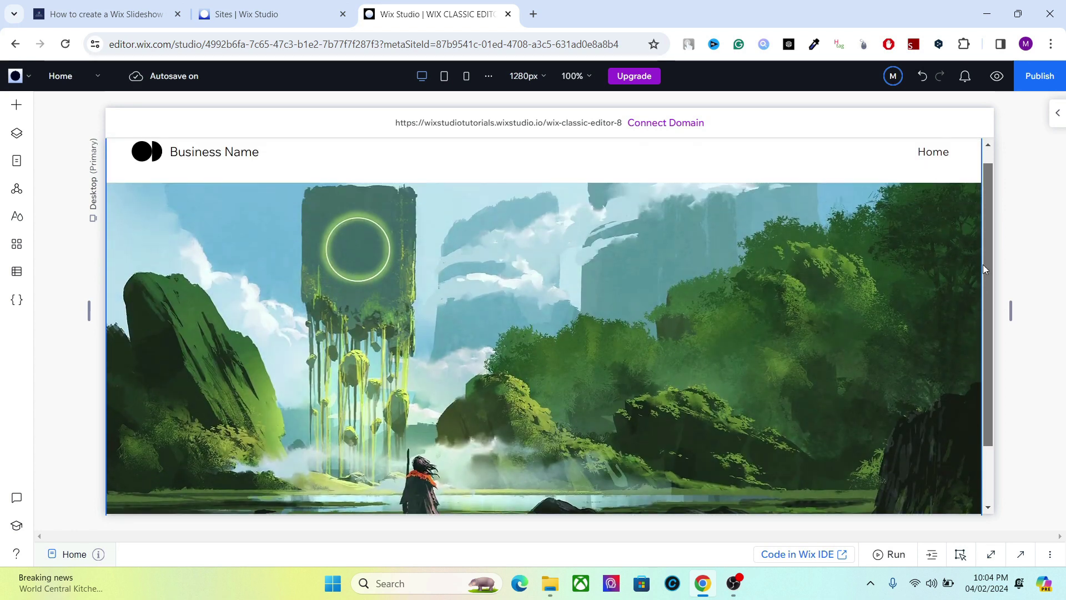
click(1057, 113)
click(876, 114)
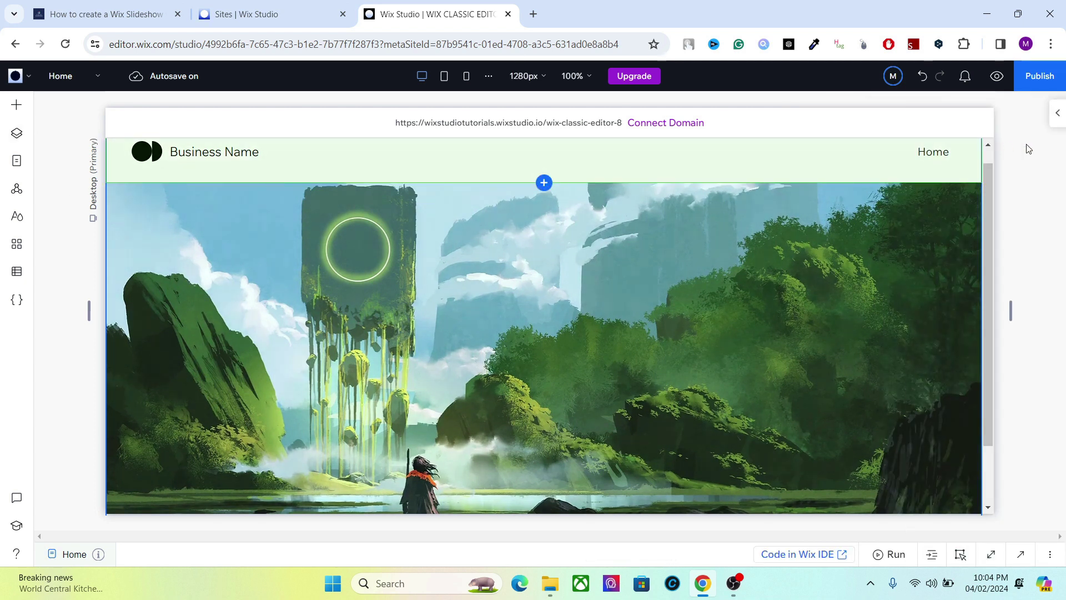
Copy the text-and-button stack from the soldier state #box3 and paste it into the fantasy state #box2.
click(17, 139)
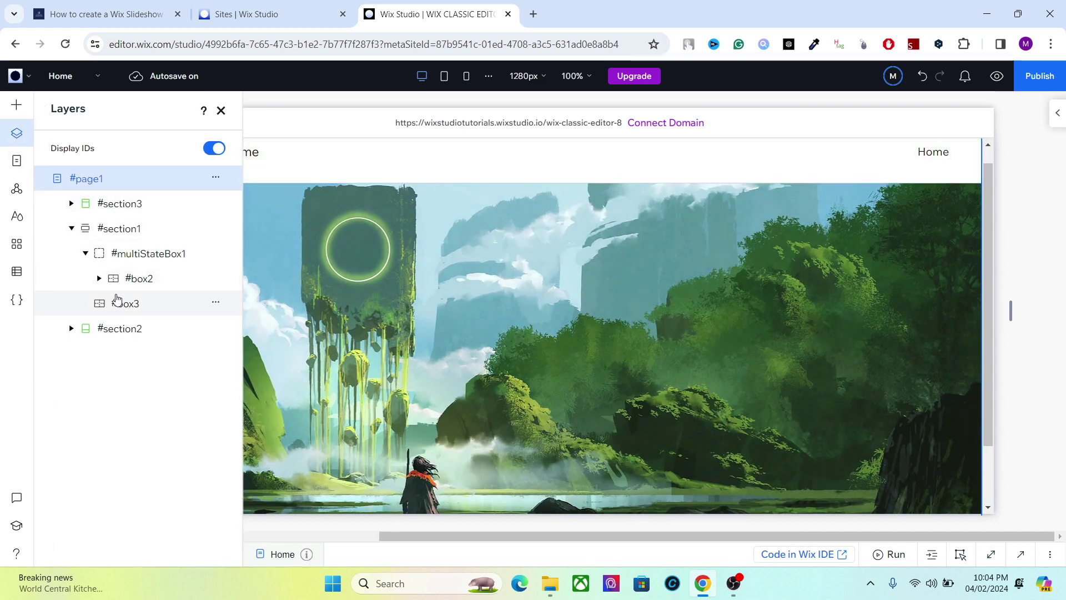
click(117, 299)
click(719, 305)
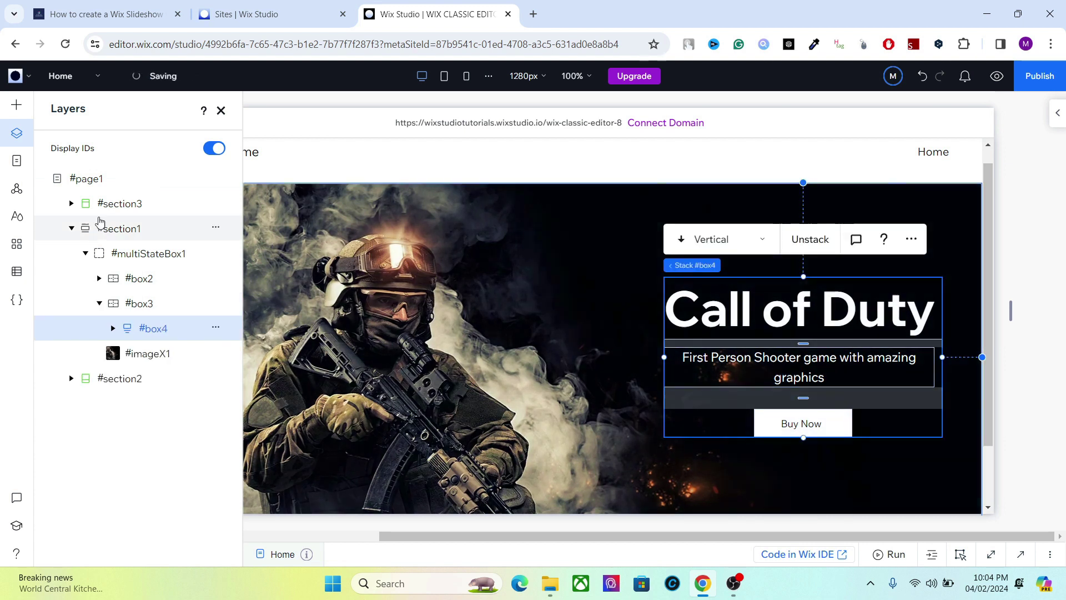
click(133, 280)
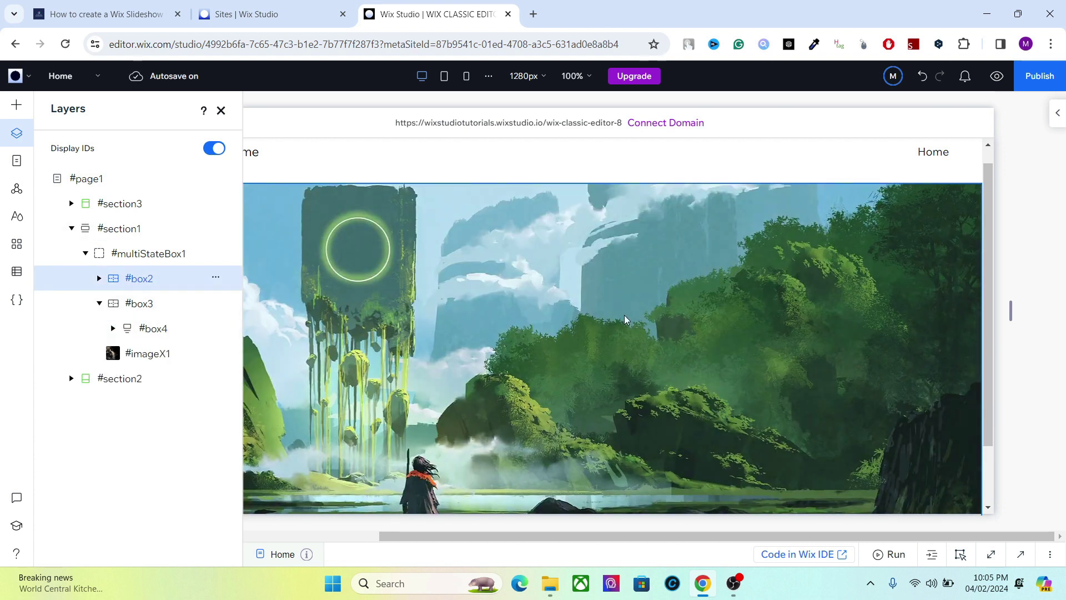
key(ctrl+v)
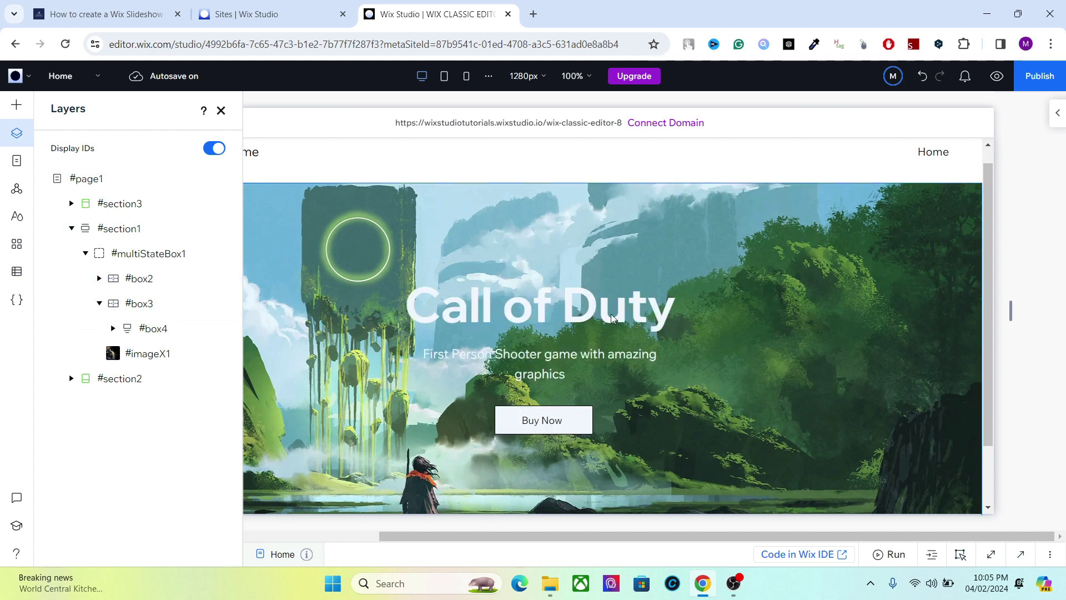
Move the pasted stack over the forest area of the image and change its title to "Fantasy RPG".
drag(644, 319, 832, 312)
click(831, 311)
click(832, 311)
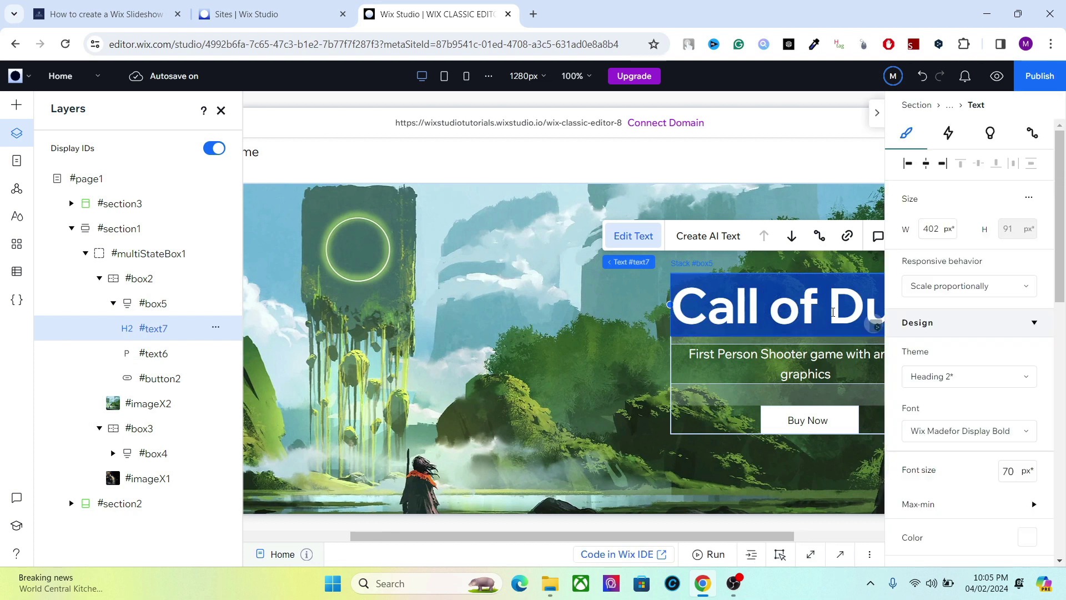
text(Fant)
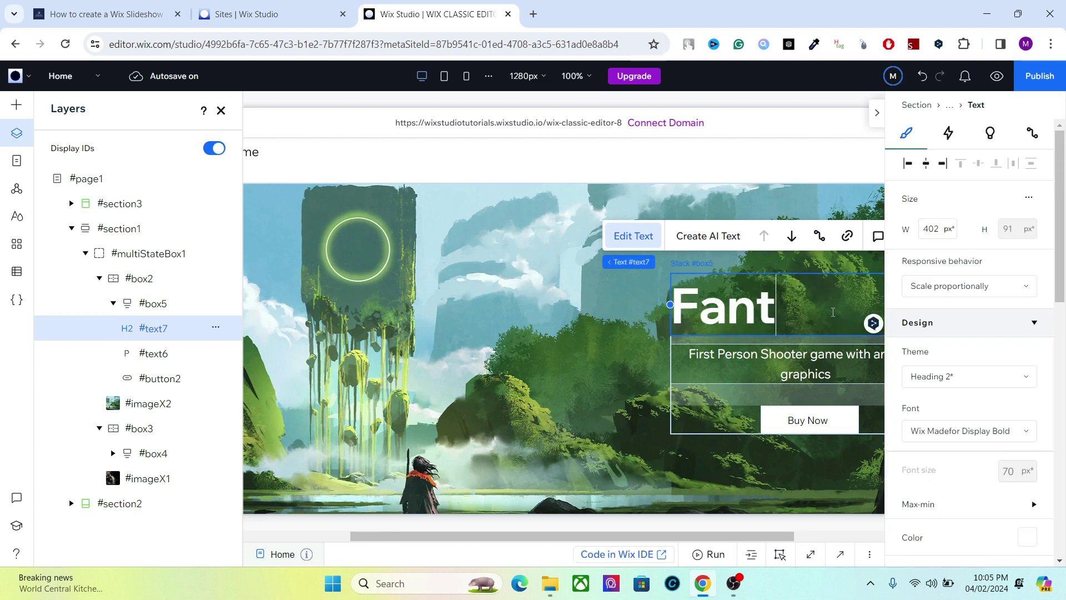
text(asy RPG)
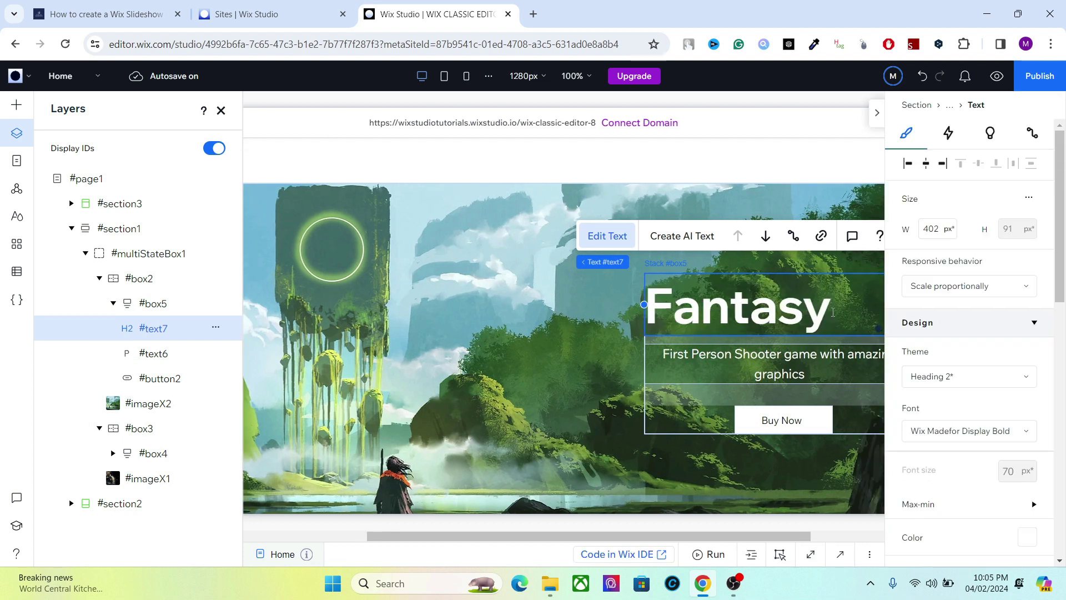
Widen the stack until the "Fantasy RPG" title fits on one line, and nudge its position slightly.
click(568, 289)
click(645, 300)
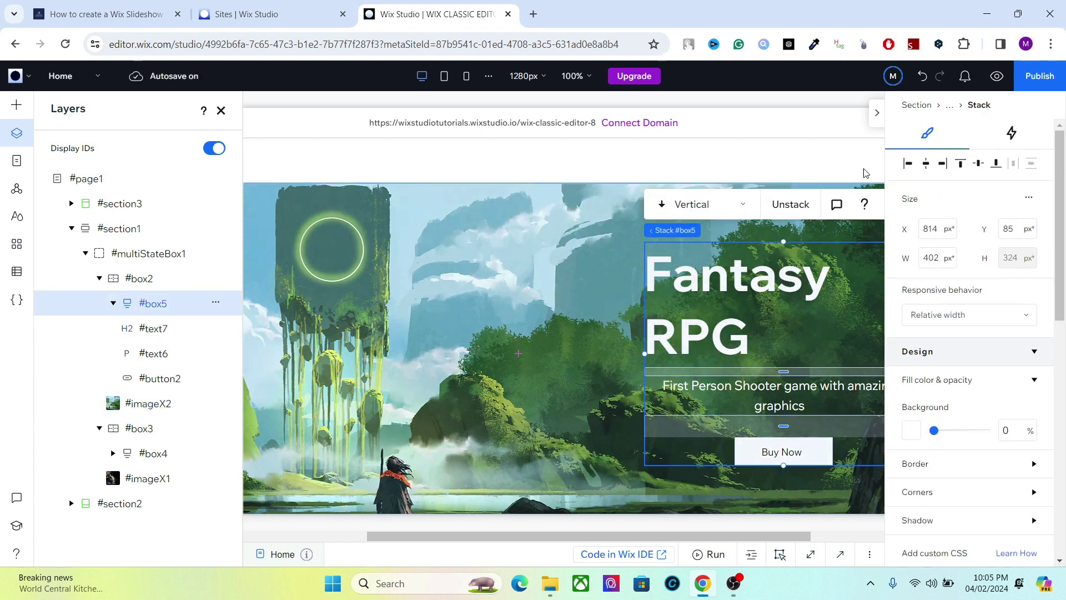
click(877, 113)
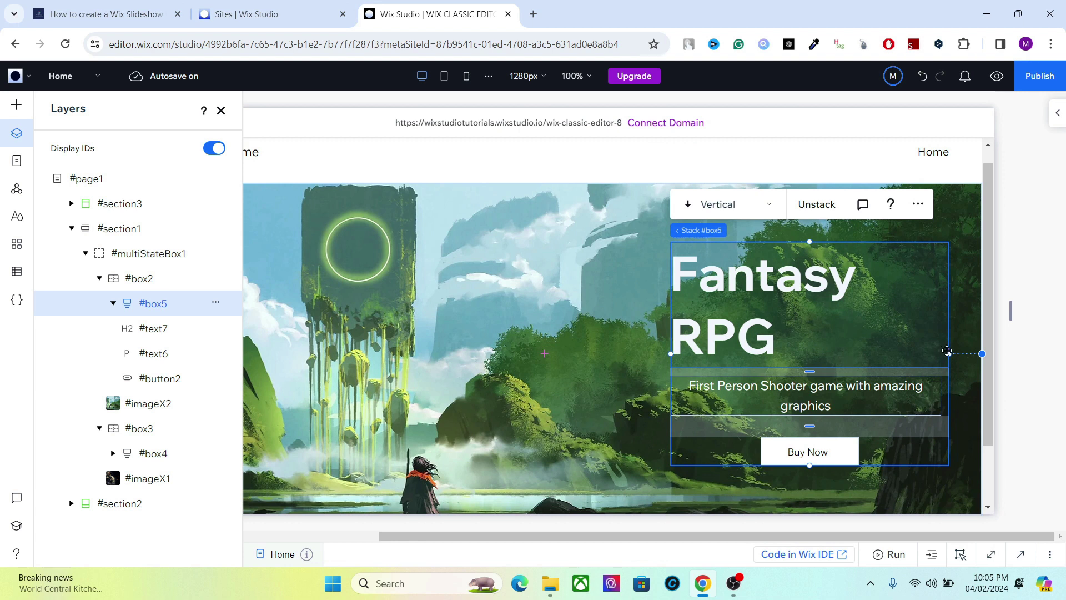
drag(948, 352, 978, 353)
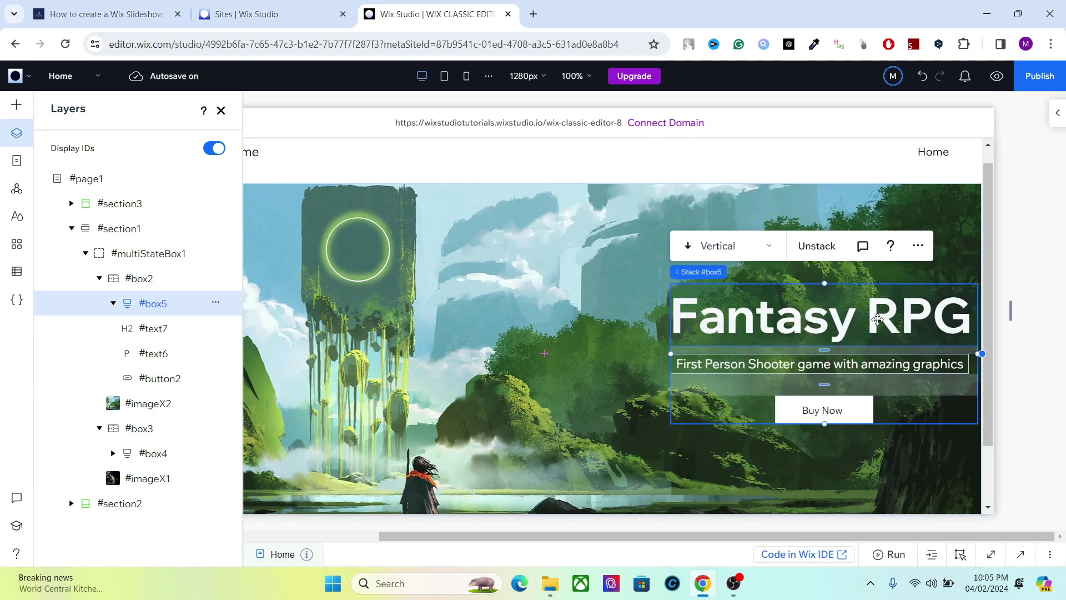
drag(820, 304, 798, 347)
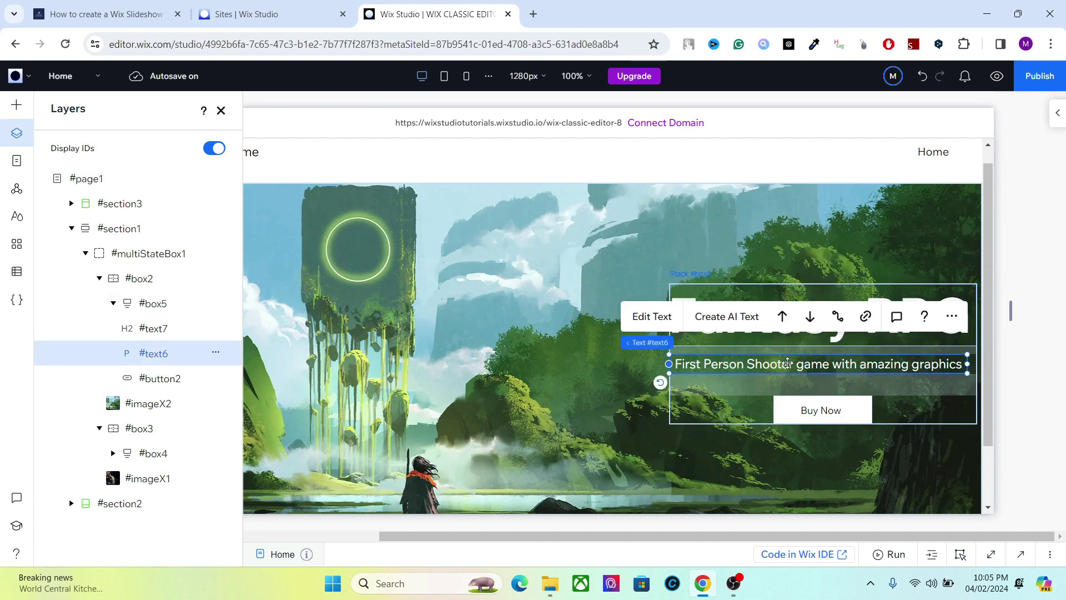
Replace the paragraph text under the "Fantasy RPG" title with "Explore the World".
double_click(788, 363)
text(pL)
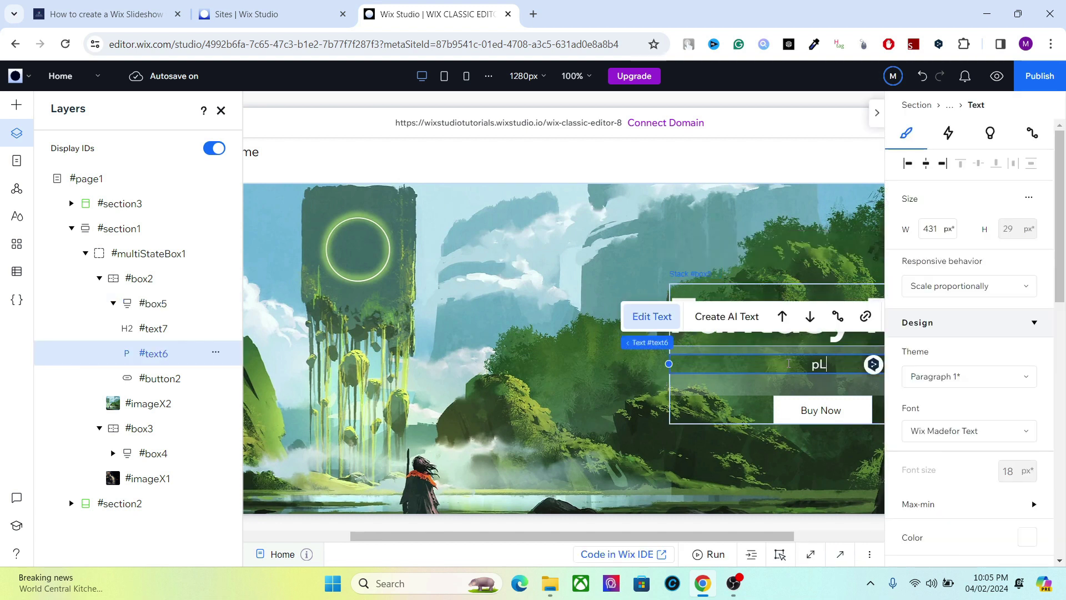
text(xplo)
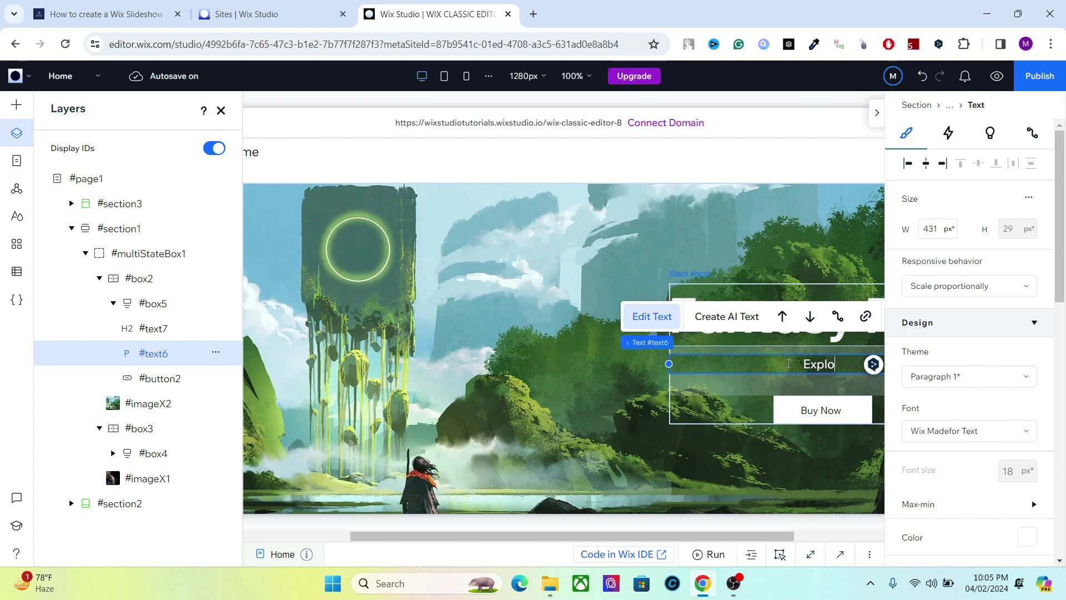
text(re the World)
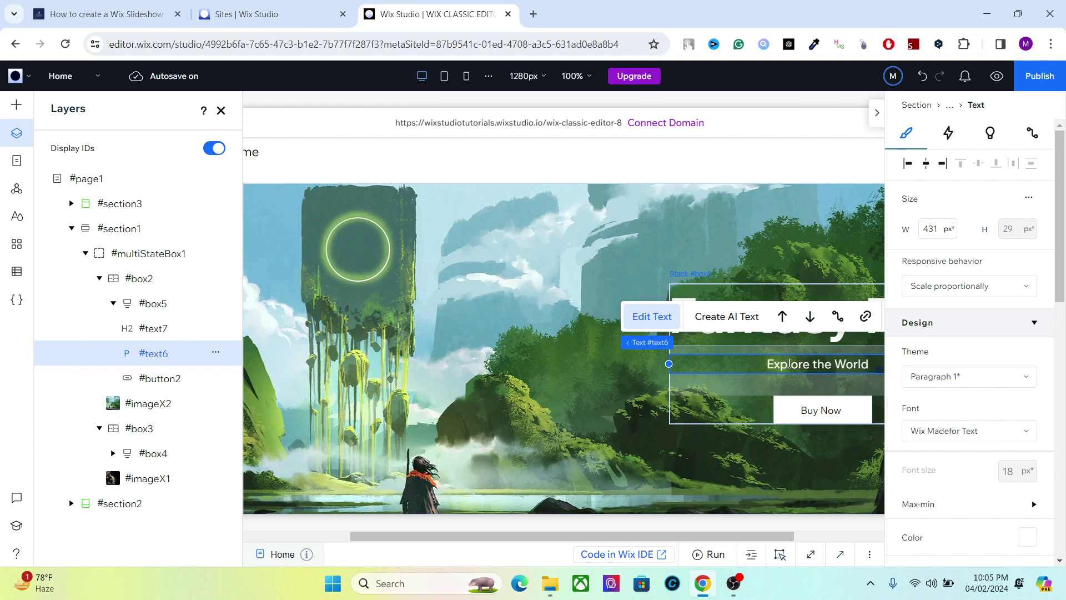
key(BackSpace)
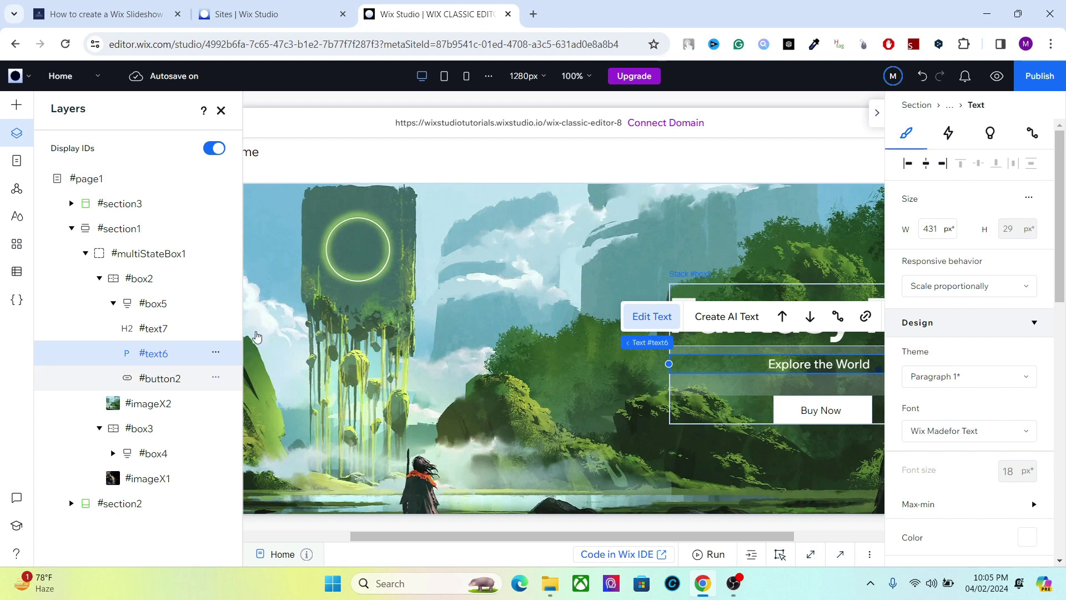
click(147, 403)
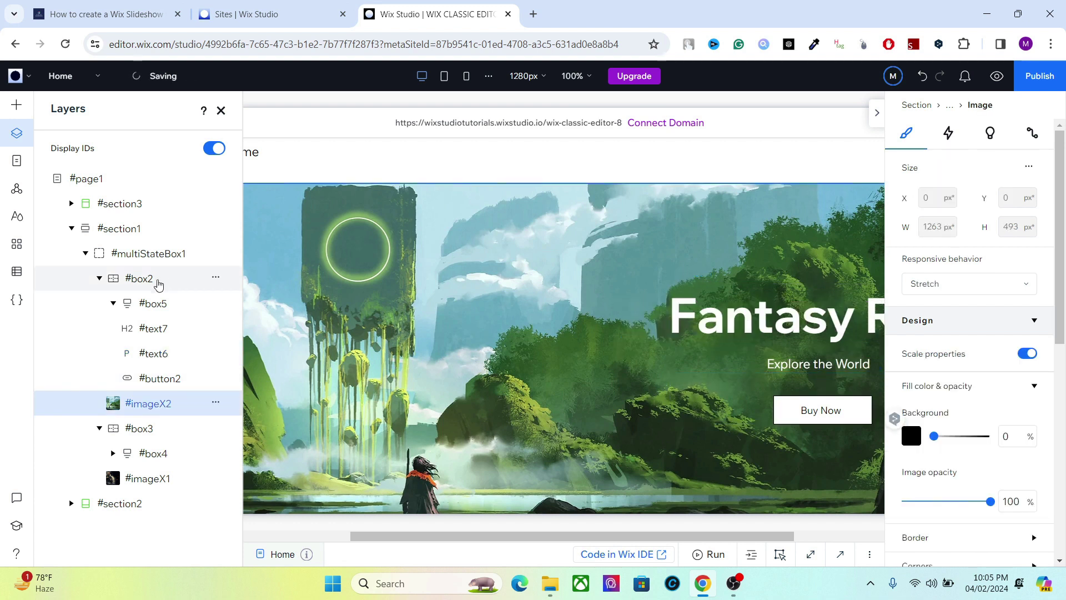
click(381, 150)
click(378, 250)
click(221, 112)
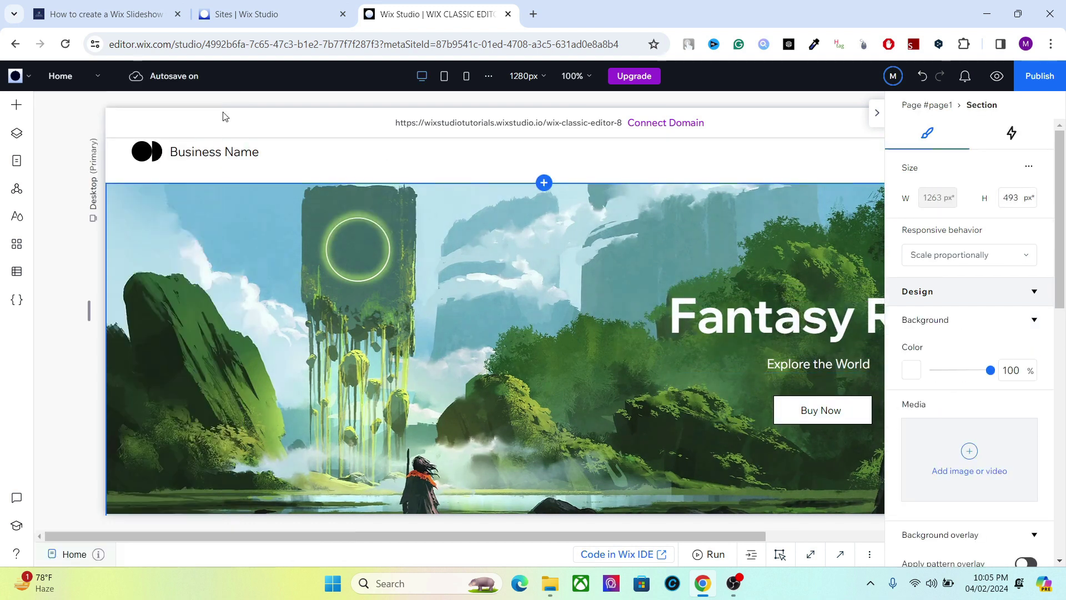
click(289, 235)
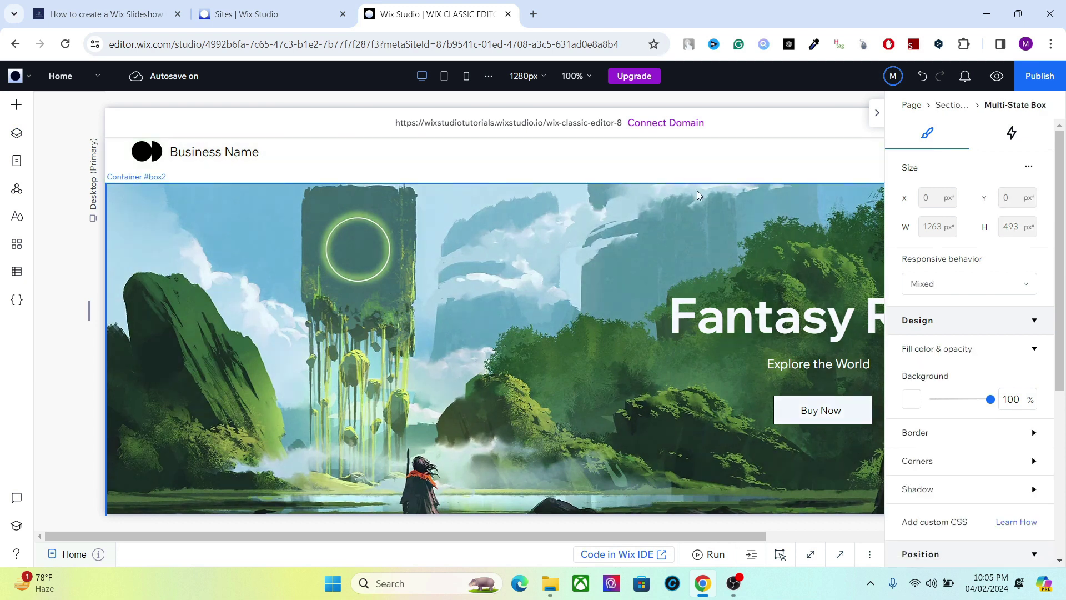
Collapse the #box2 and #box3 states under #multiStateBox1 in the layer tree.
click(18, 134)
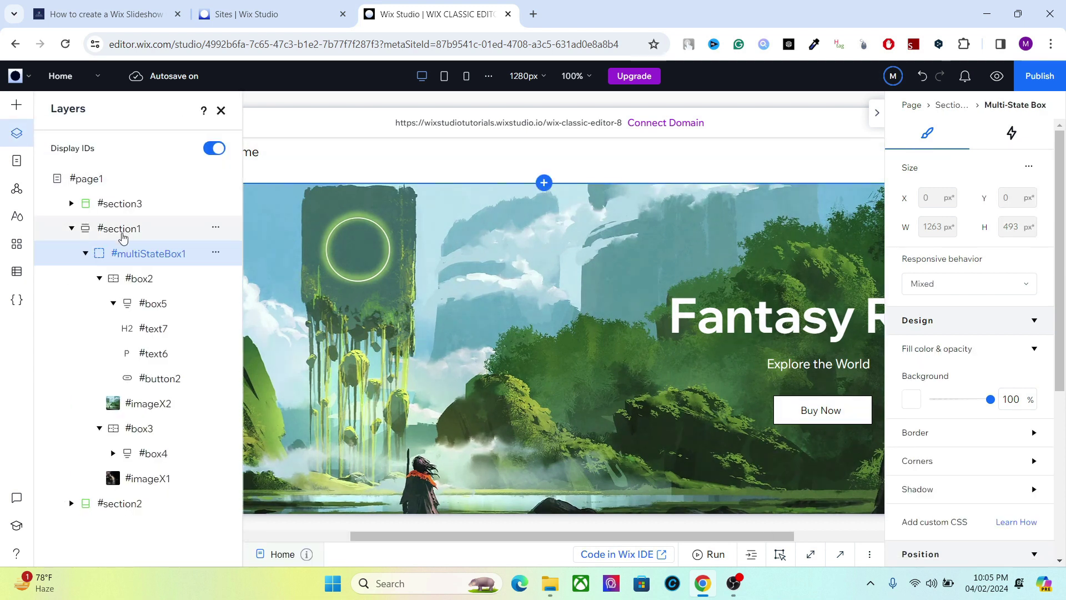
click(100, 281)
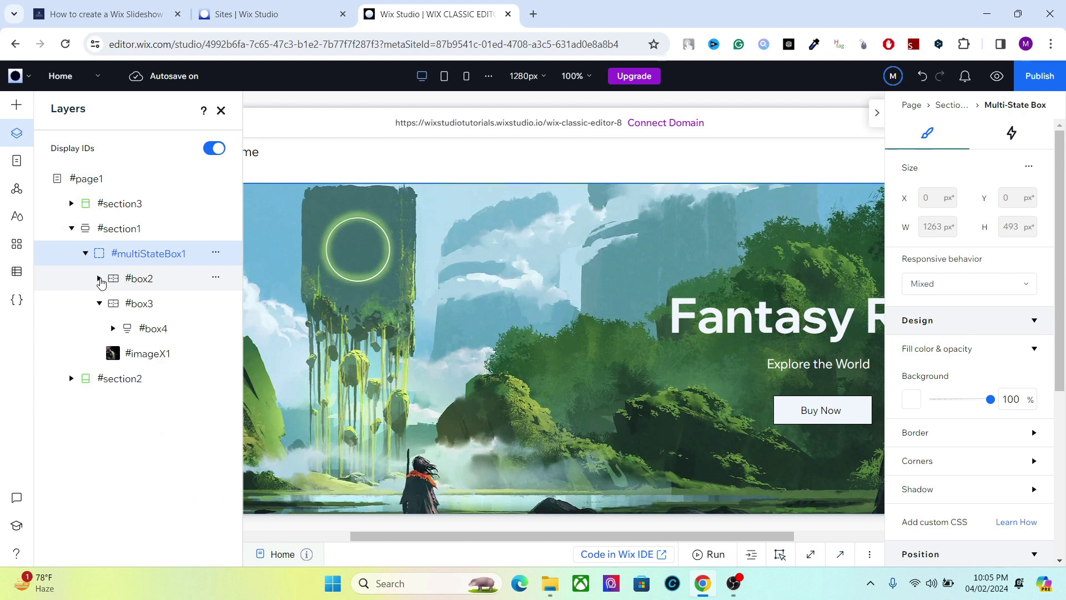
click(99, 303)
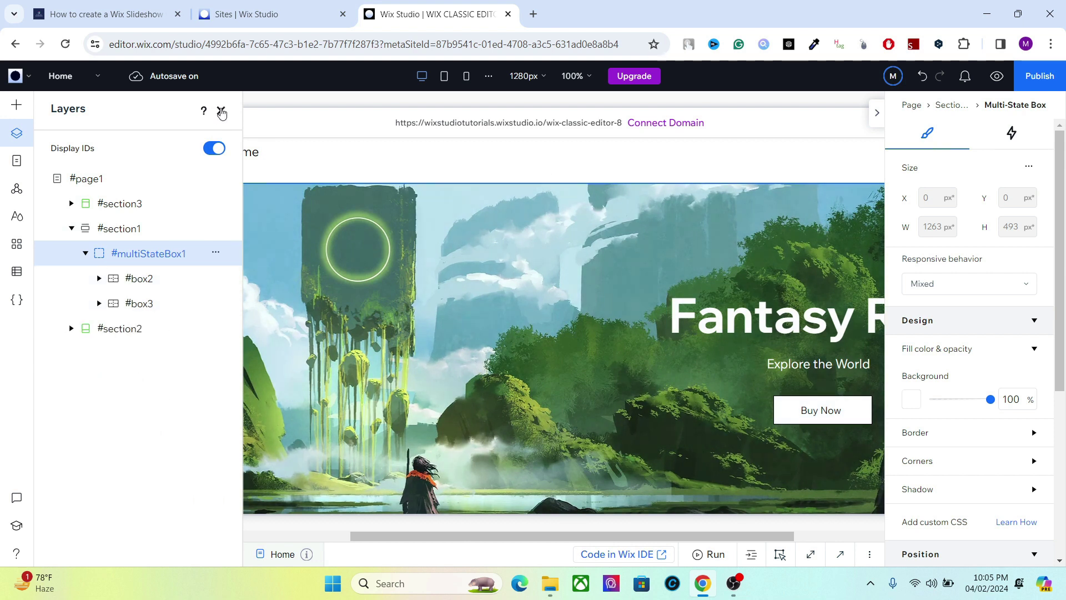
click(221, 110)
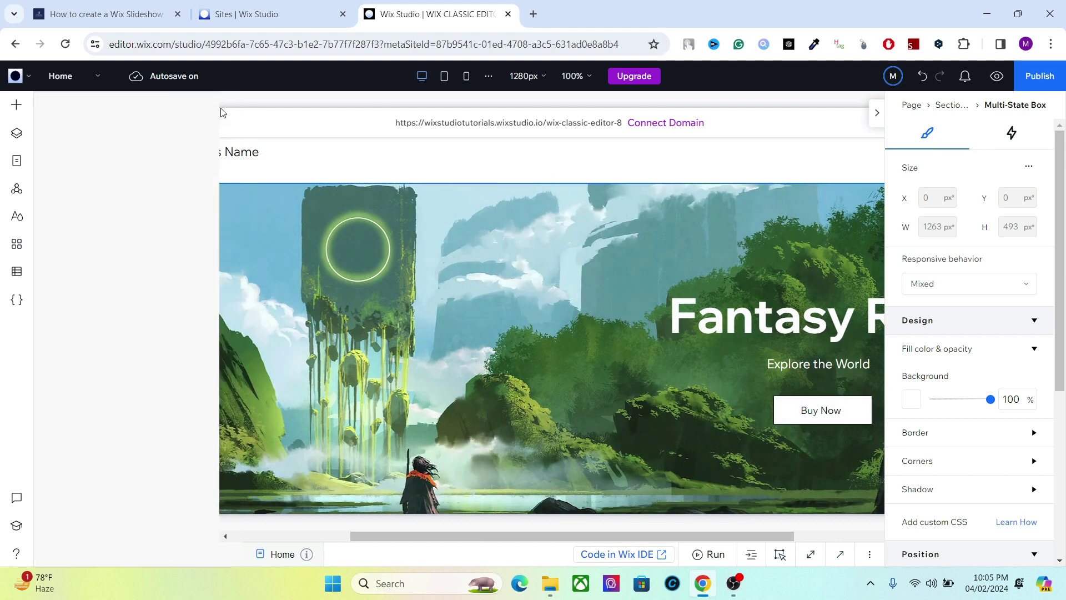
Duplicate the fantasy state box2 of the multi-state box and switch to the copy.
click(877, 114)
drag(991, 222, 987, 269)
click(529, 306)
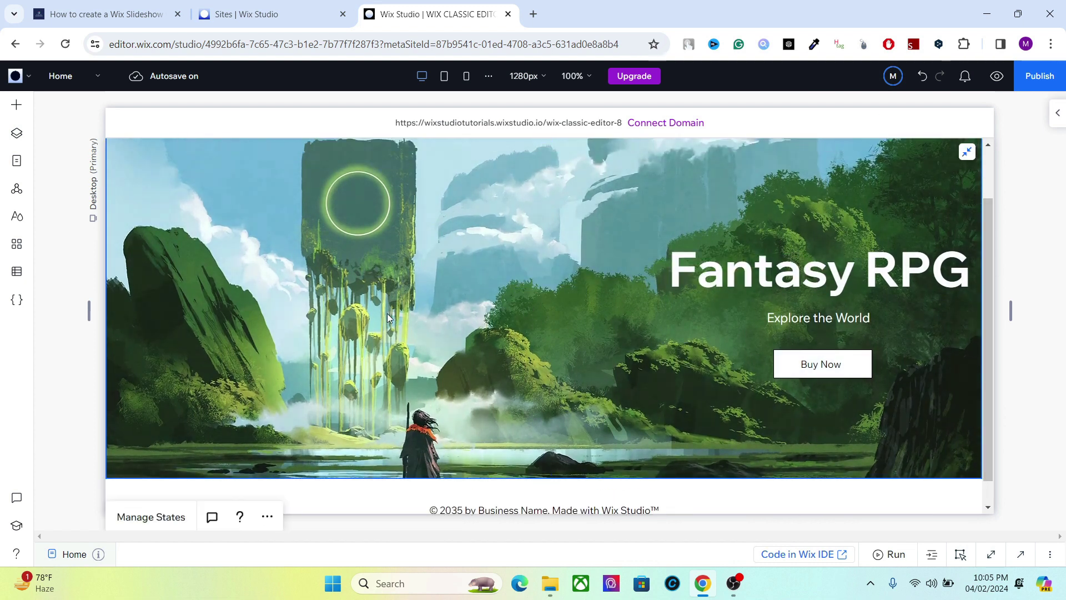
click(164, 518)
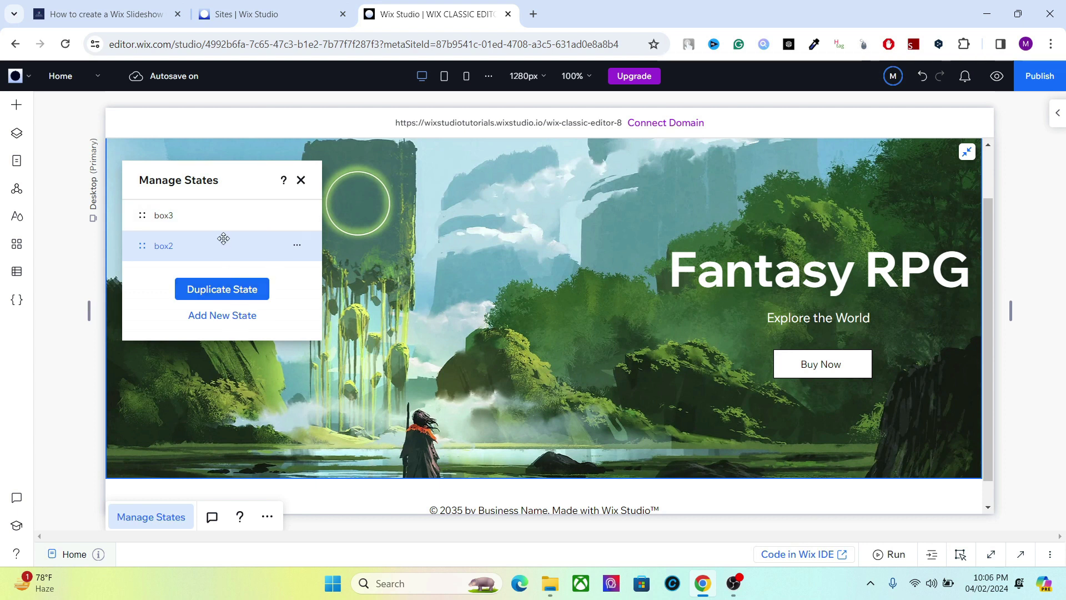
click(203, 298)
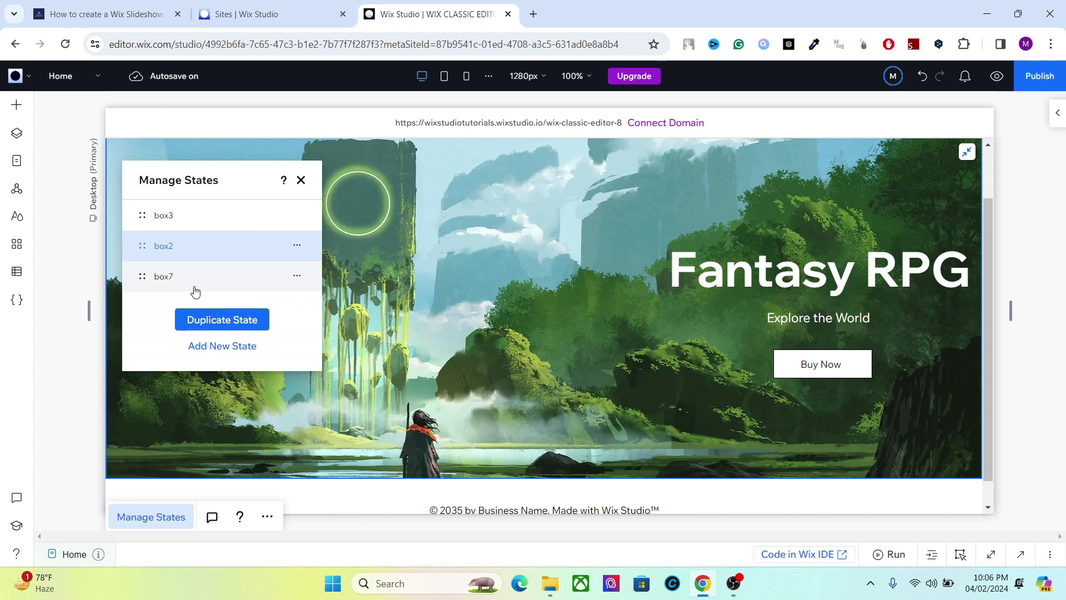
click(192, 278)
click(575, 250)
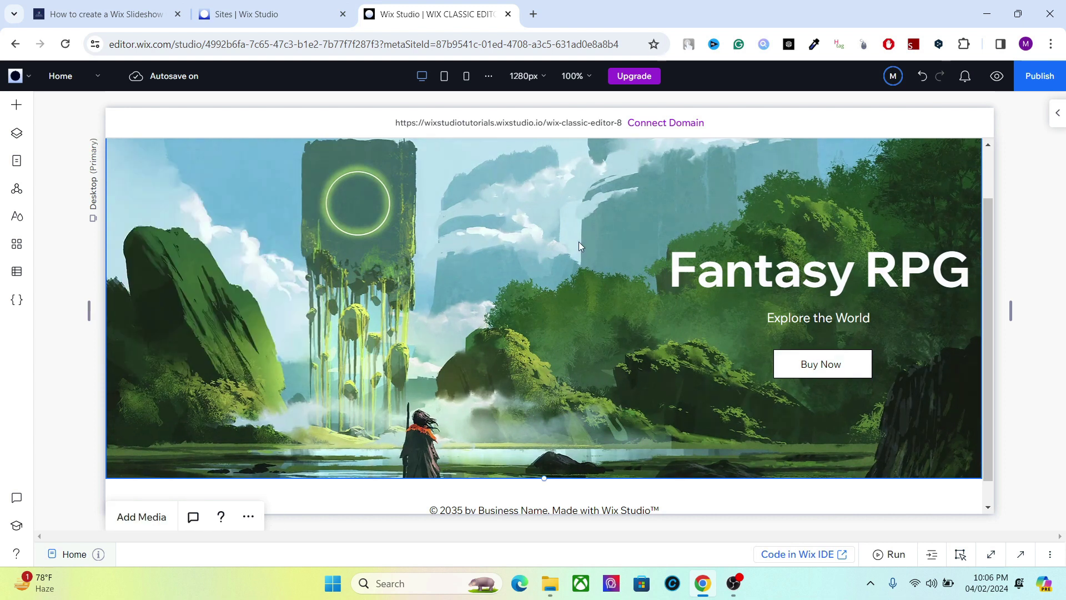
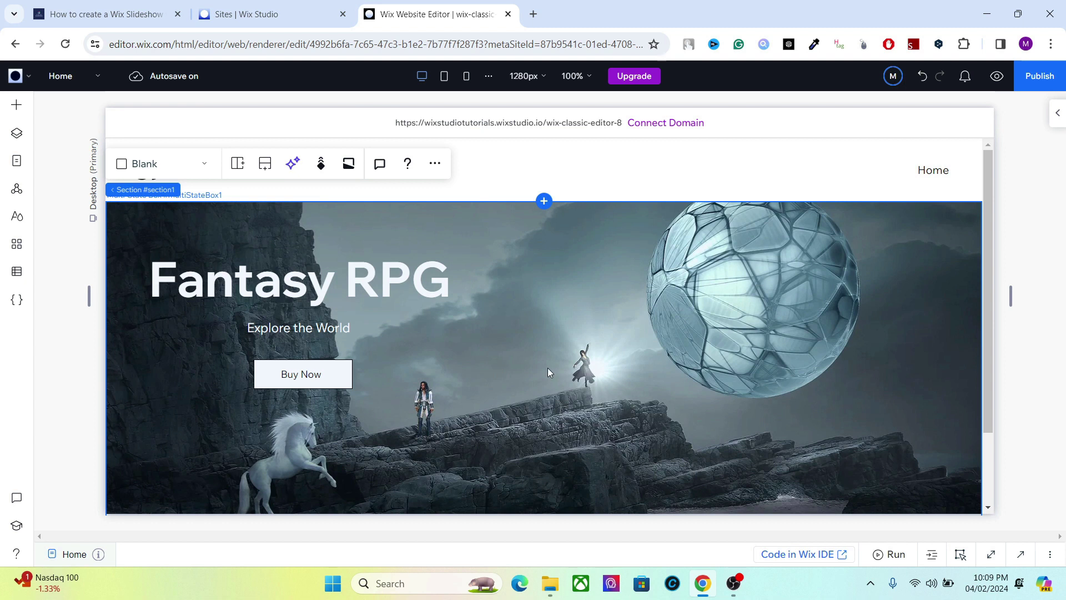
Replace the Home page's default code with the slideshow code from the blog tutorial, which changes #multiStateBox1 states every 8000 ms.
click(166, 13)
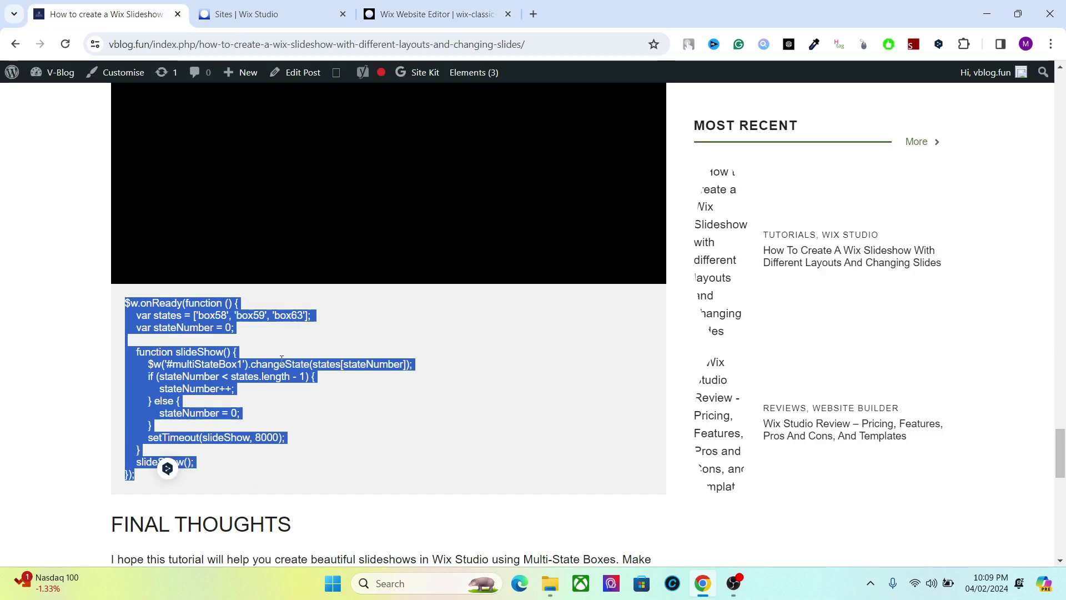
click(438, 14)
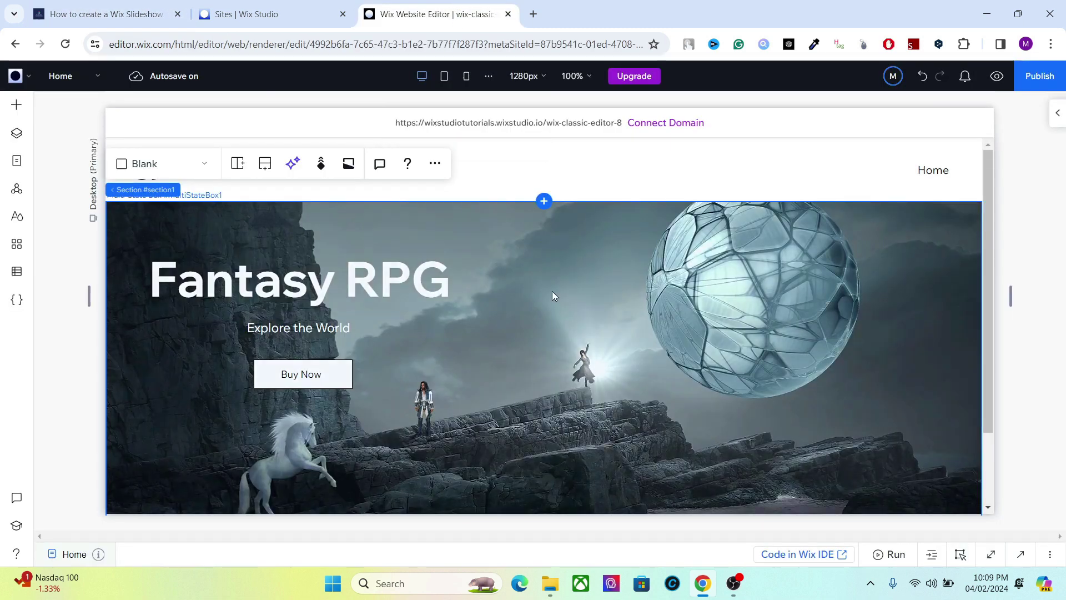
click(1020, 554)
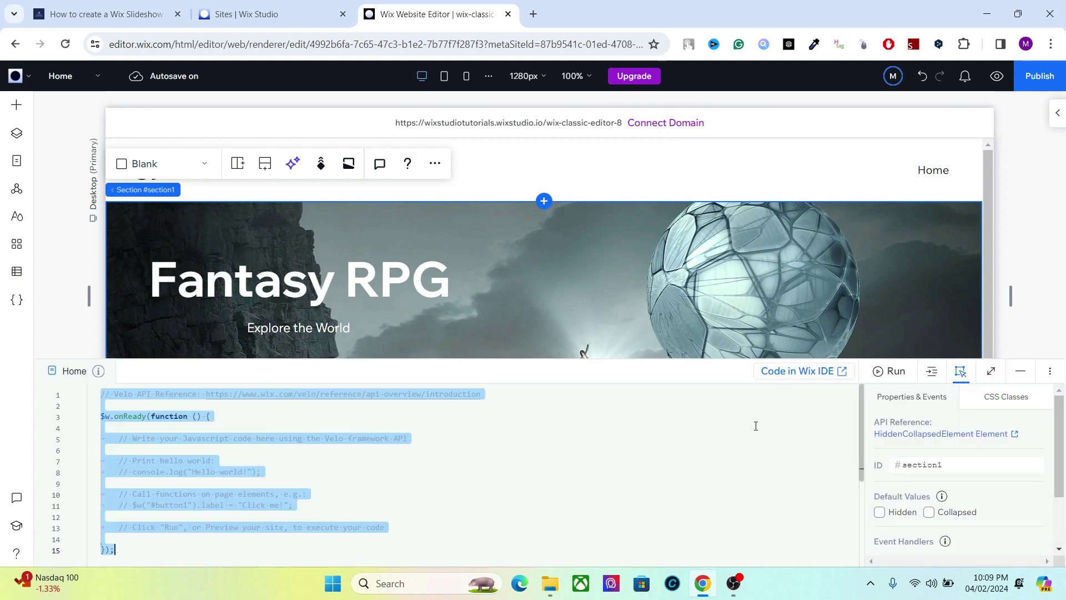
click(540, 442)
key(ctrl+a)
text($w.onReady(function () {     var states = ['box58', 'box59', 'box63'];     var stateNumber = 0;      function slideShow() {         $w('#multiStateBox1').changeState(states[stateNumber]);         if (stateNumber < states.length - 1) {             stateNumber++;         } else {             stateNumber = 0;         }         setTimeout(slideShow, 8000);     }     slideShow(); });)
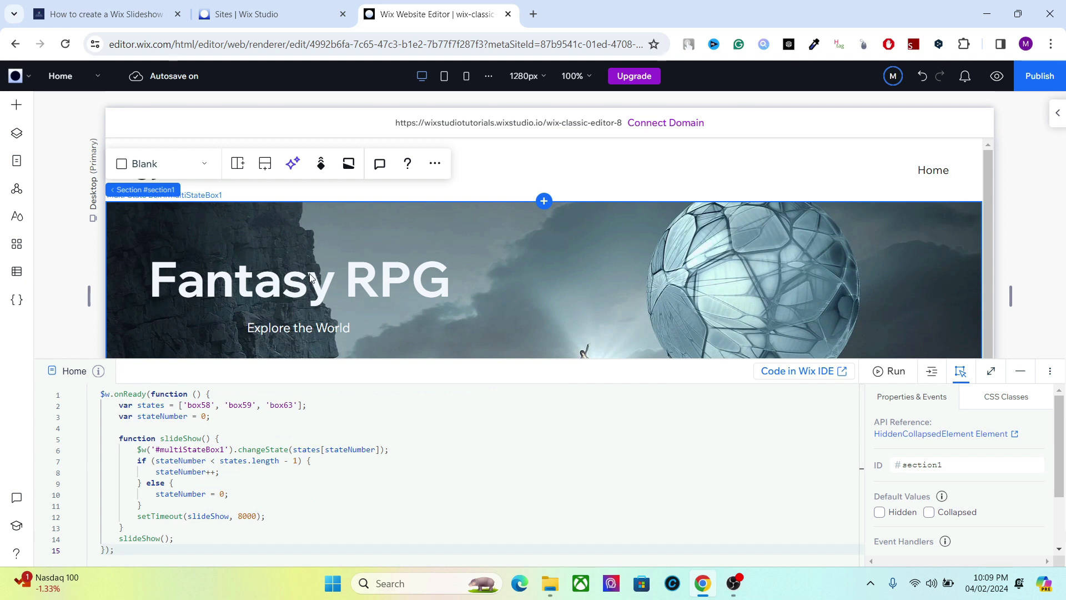
Select the multi-state box and look up the IDs of its states in the layer tree.
click(358, 265)
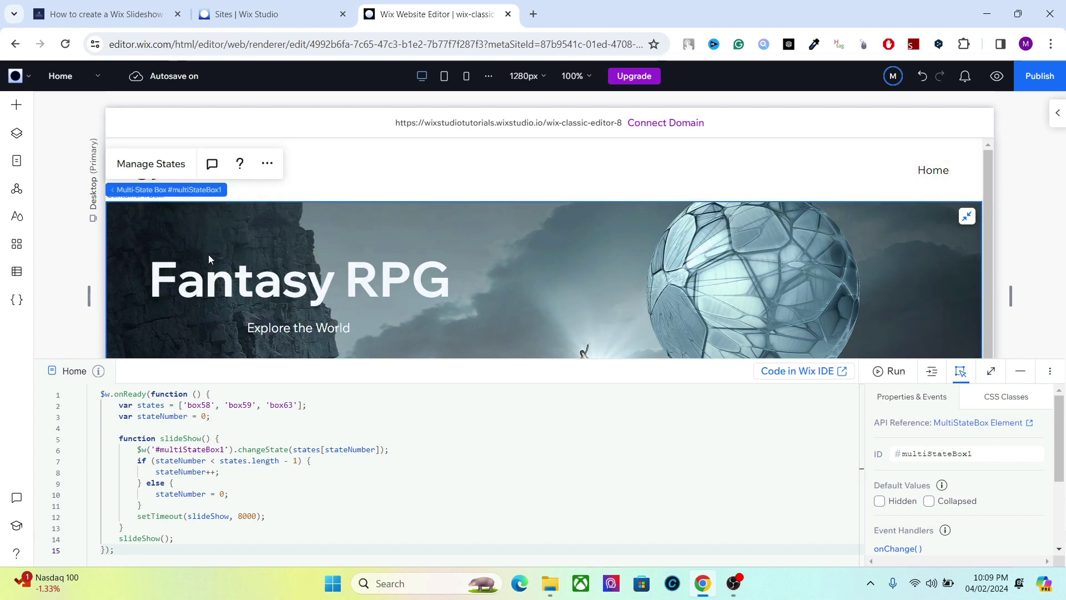
click(17, 135)
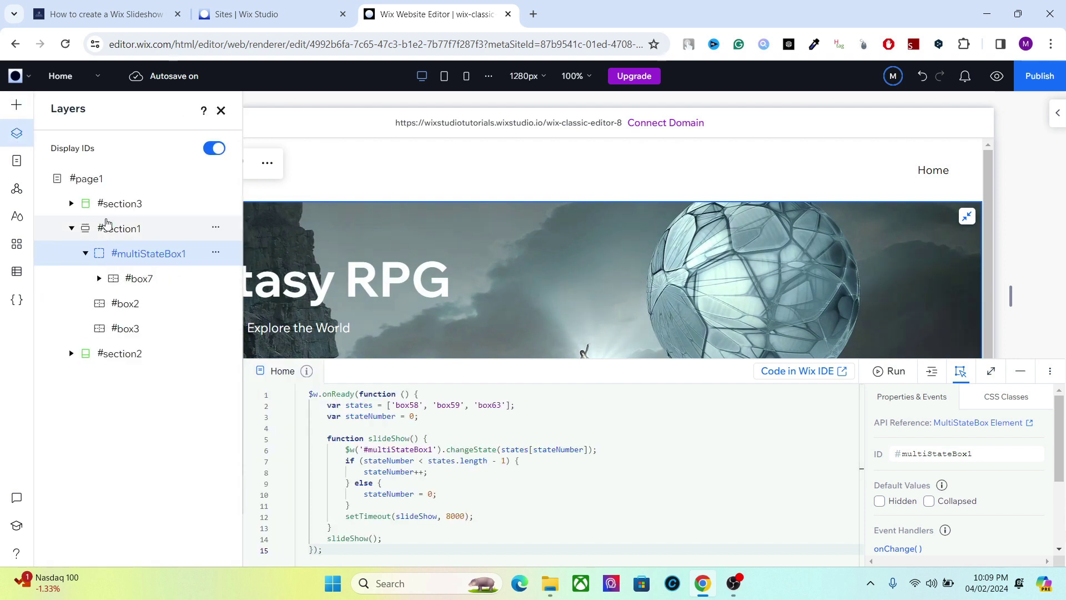
click(214, 149)
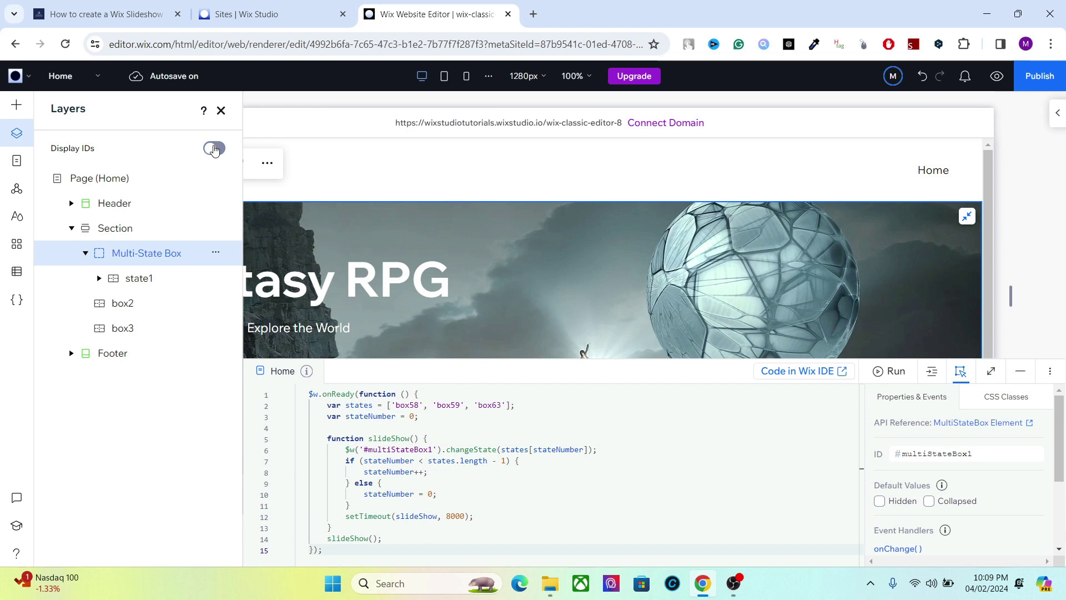
click(215, 149)
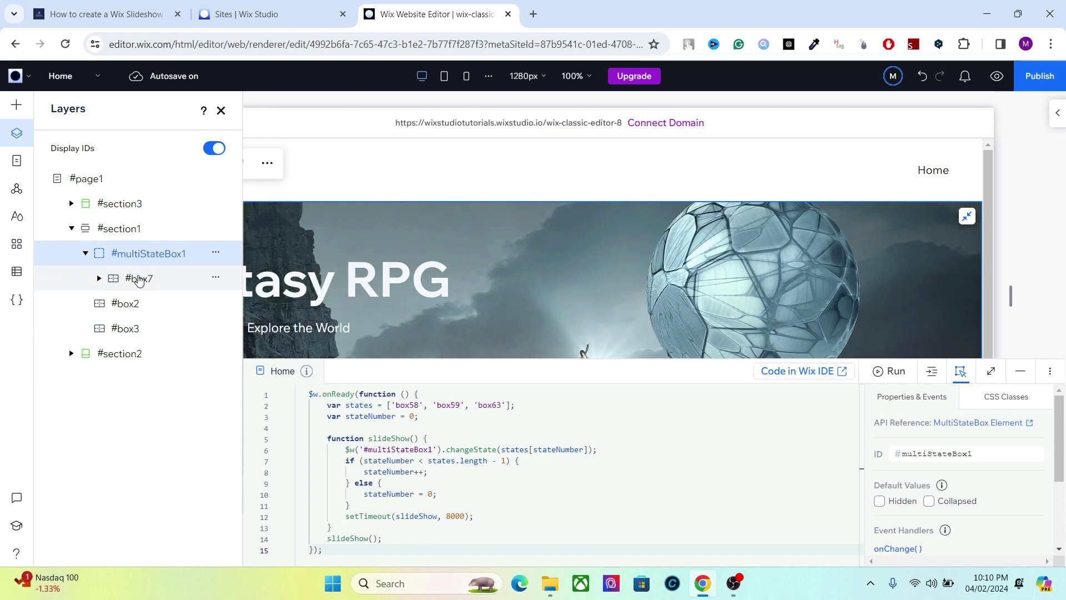
Set the states array in the slideshow code to 'box3', 'box2', 'box7' and publish the site.
click(426, 414)
double_click(405, 405)
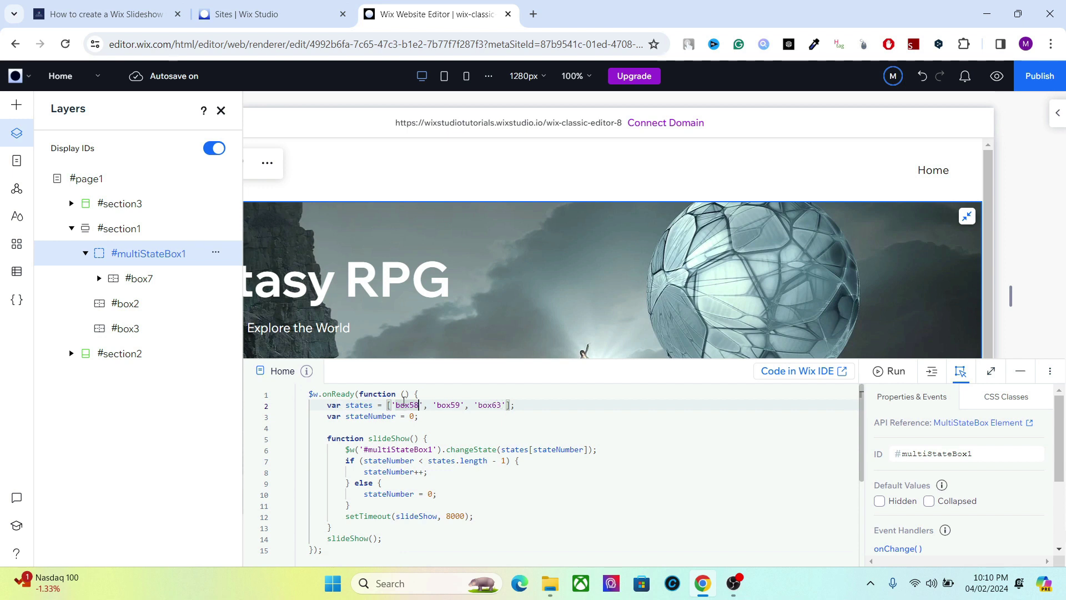
key(BackSpace)
key(BackSpace)
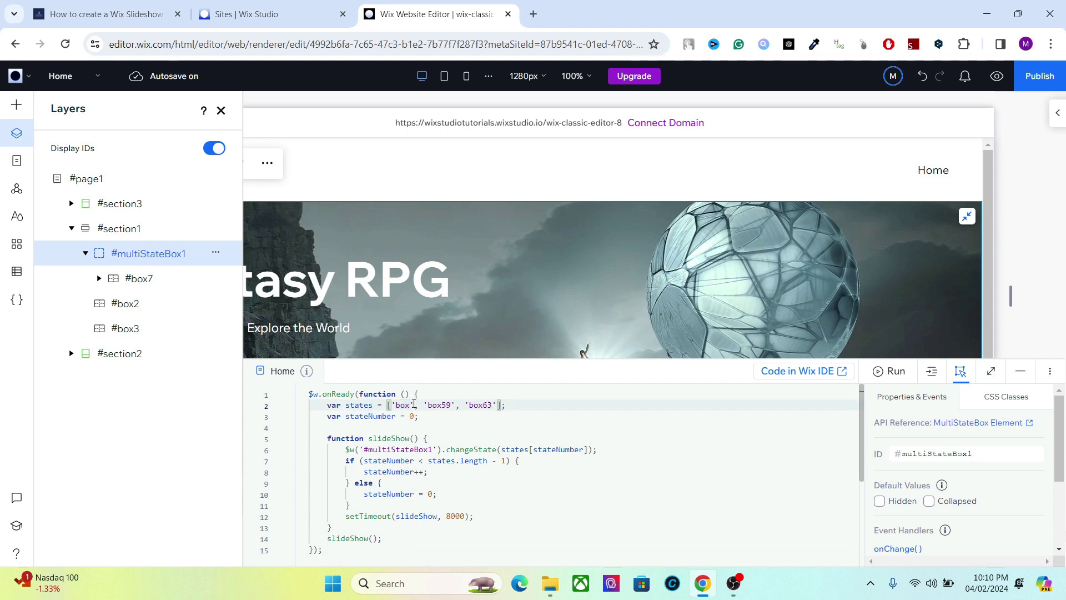
text(3)
key(Right)
key(BackSpace)
key(BackSpace)
text(2)
key(BackSpace)
key(ctrl+s)
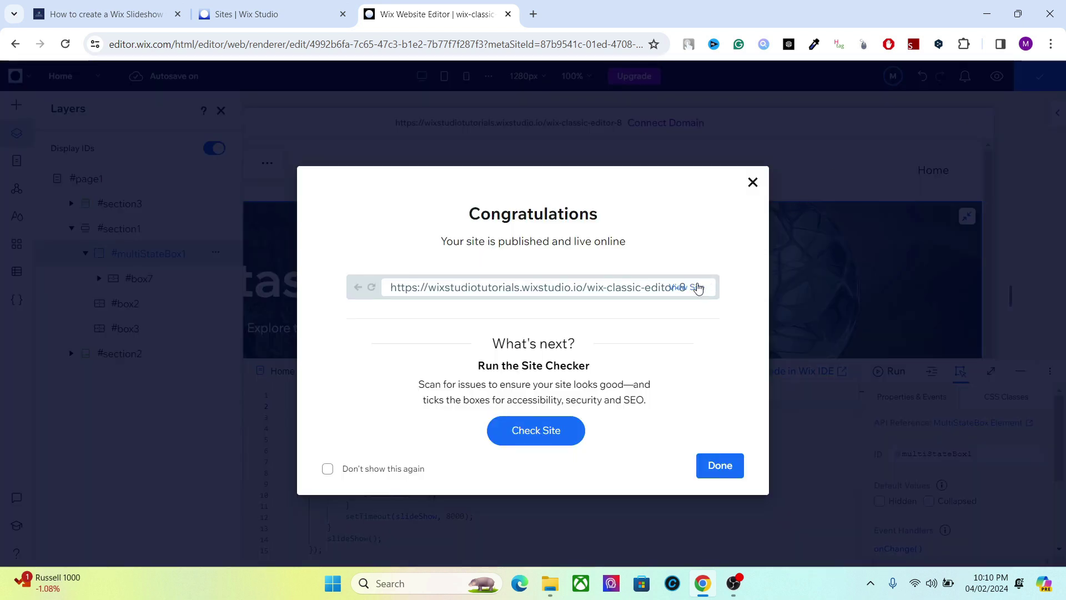
Open the published site and watch the slideshow cycle through its slides.
click(698, 286)
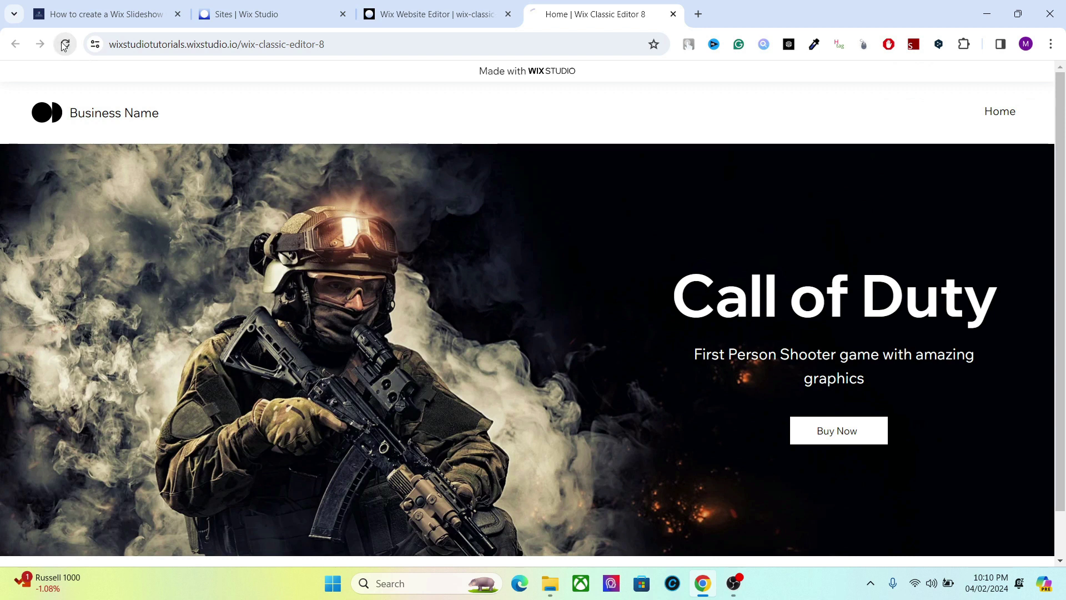
scroll(641, 302, down, 2)
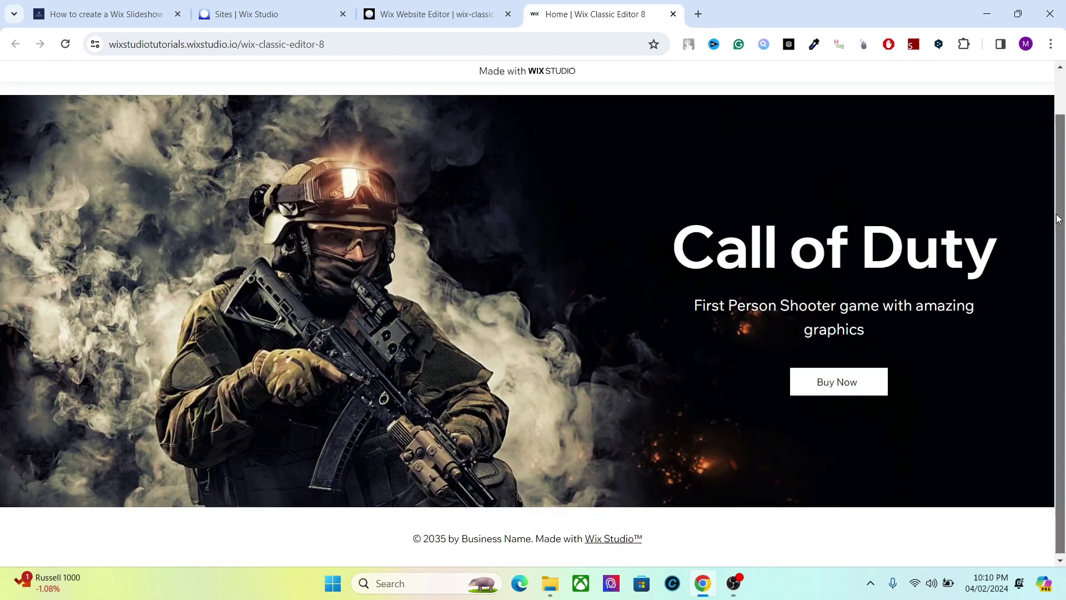
drag(1046, 314, 961, 346)
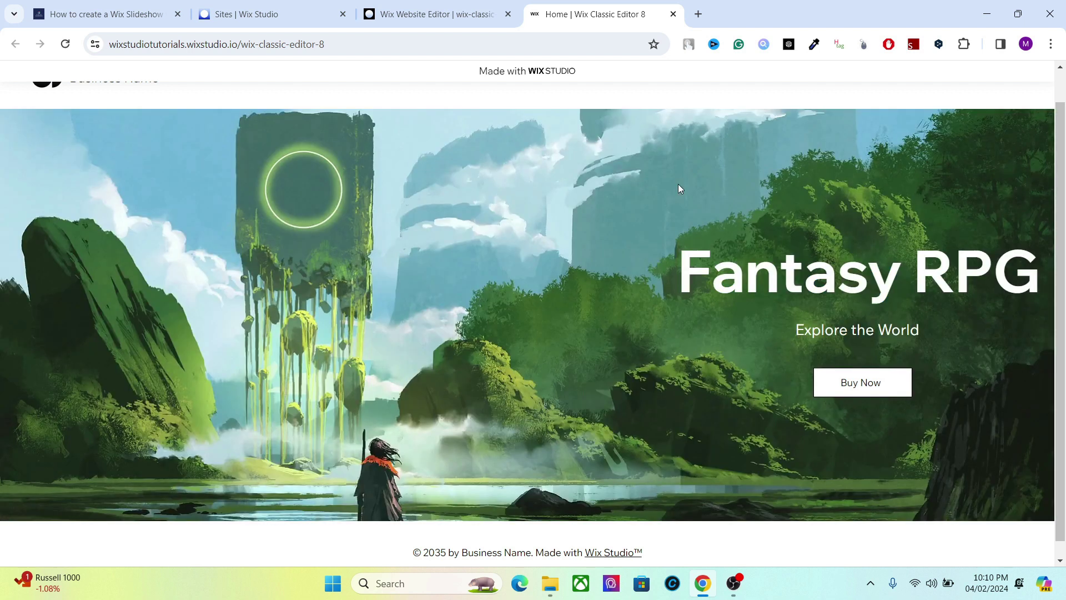
drag(692, 269, 927, 340)
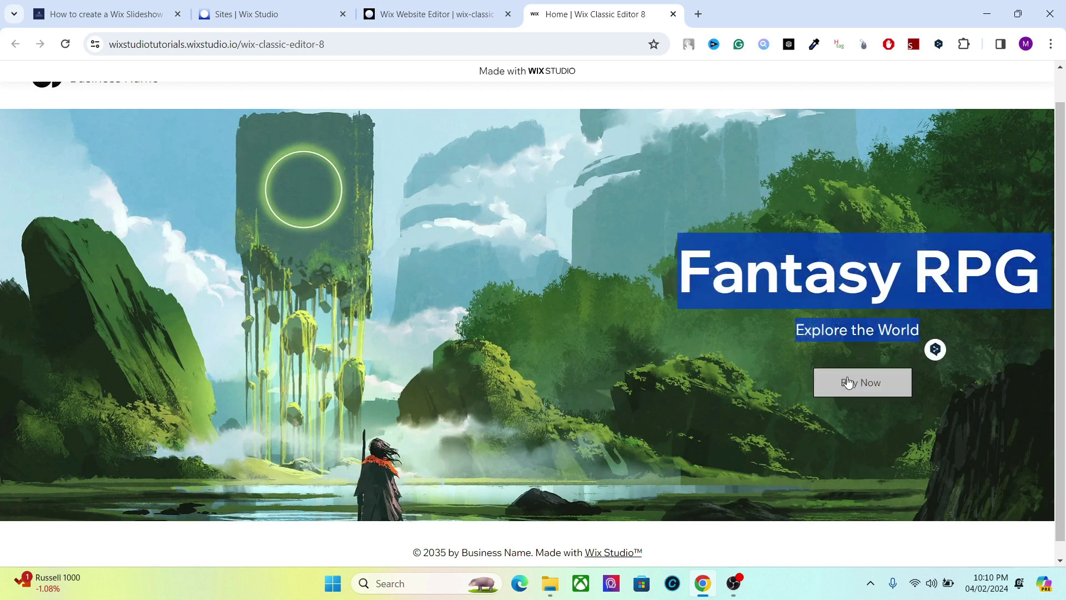
scroll(1024, 201, up, 1)
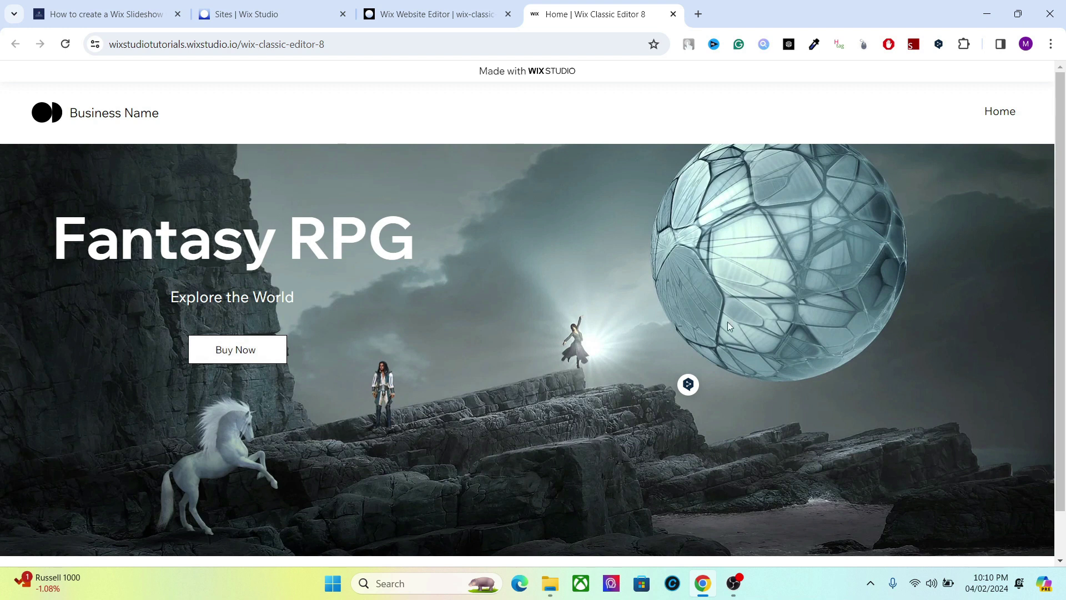
drag(1062, 242, 638, 296)
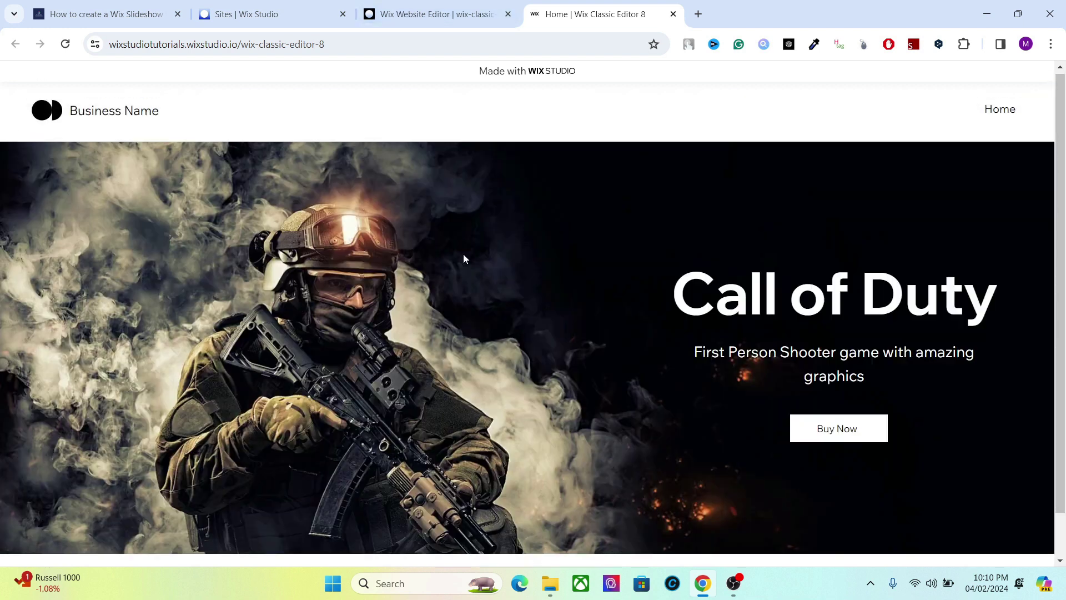
mouse_move(1062, 250)
mouse_down()
mouse_move(1062, 302)
mouse_move(1062, 247)
mouse_up()
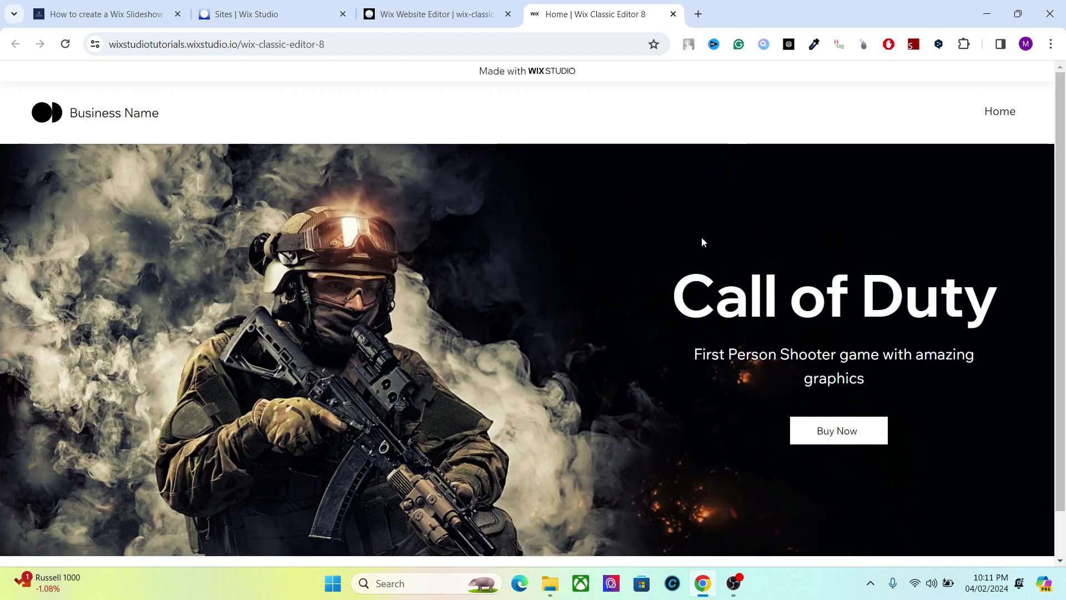
Return to the Wix Studio editor, dismiss the publish confirmation and minimize the code editor.
click(433, 14)
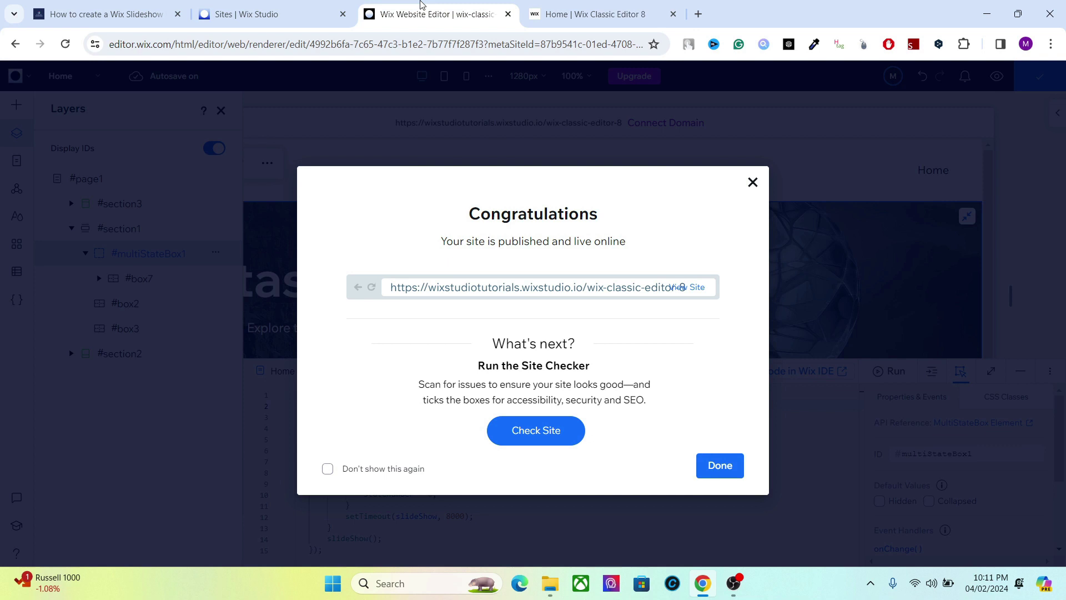
click(752, 182)
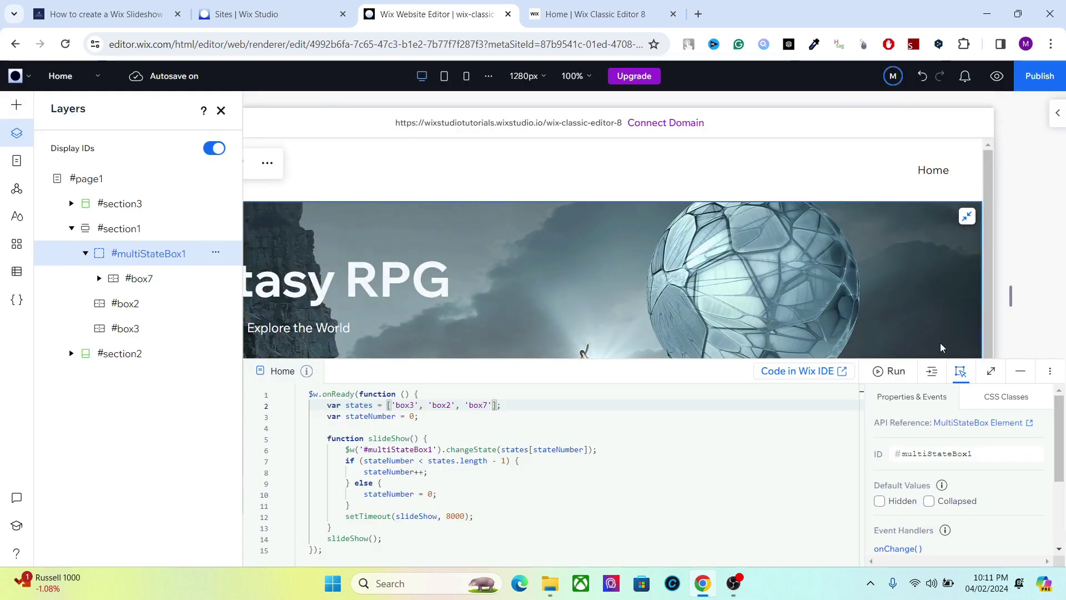
click(1021, 370)
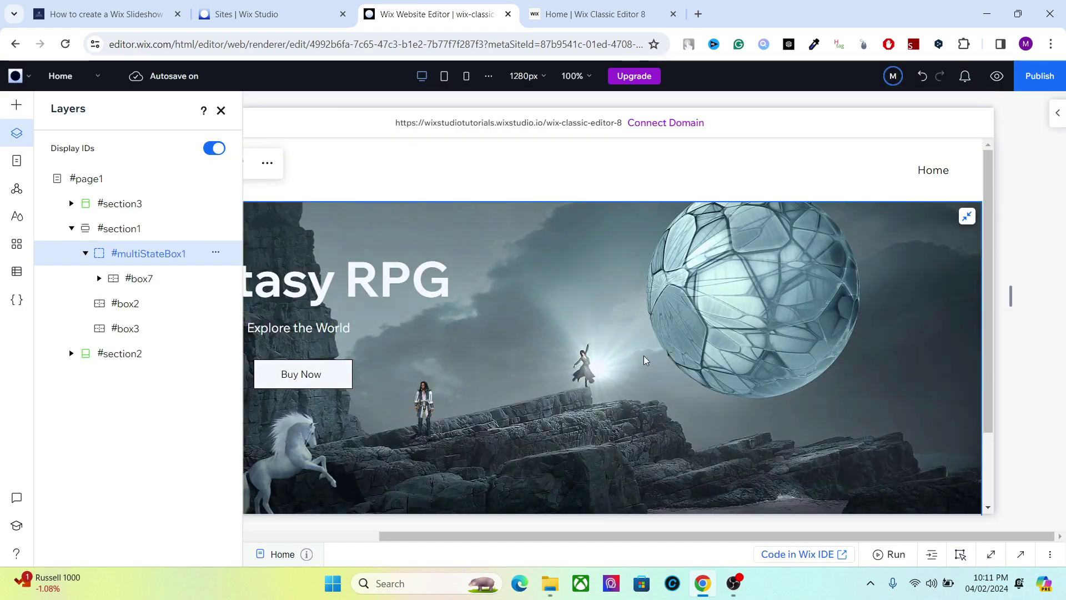
mouse_move(987, 407)
mouse_down()
mouse_move(982, 442)
mouse_move(984, 404)
mouse_up()
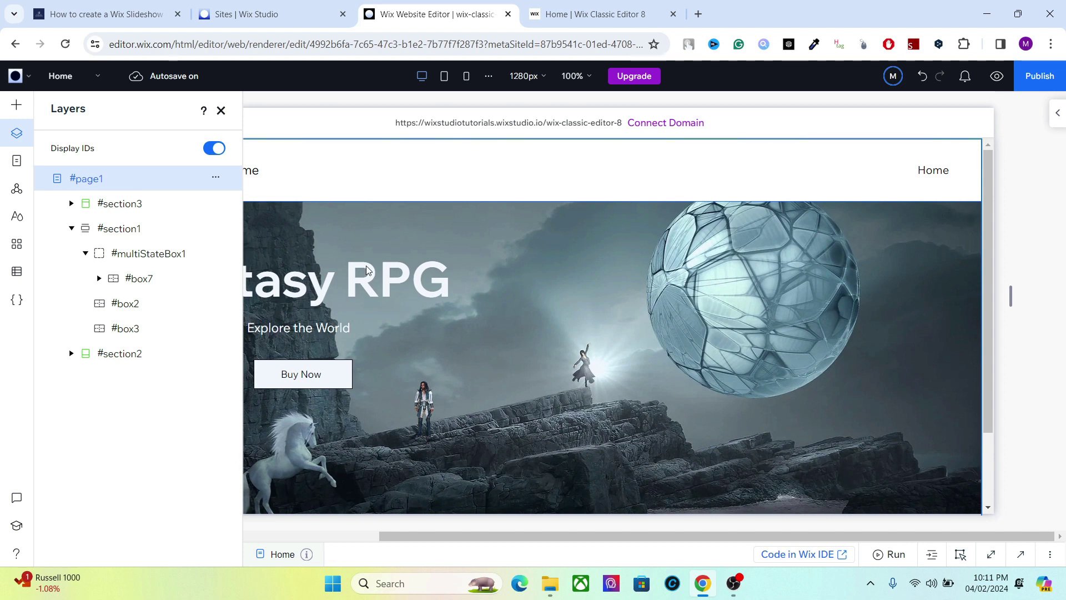
click(553, 279)
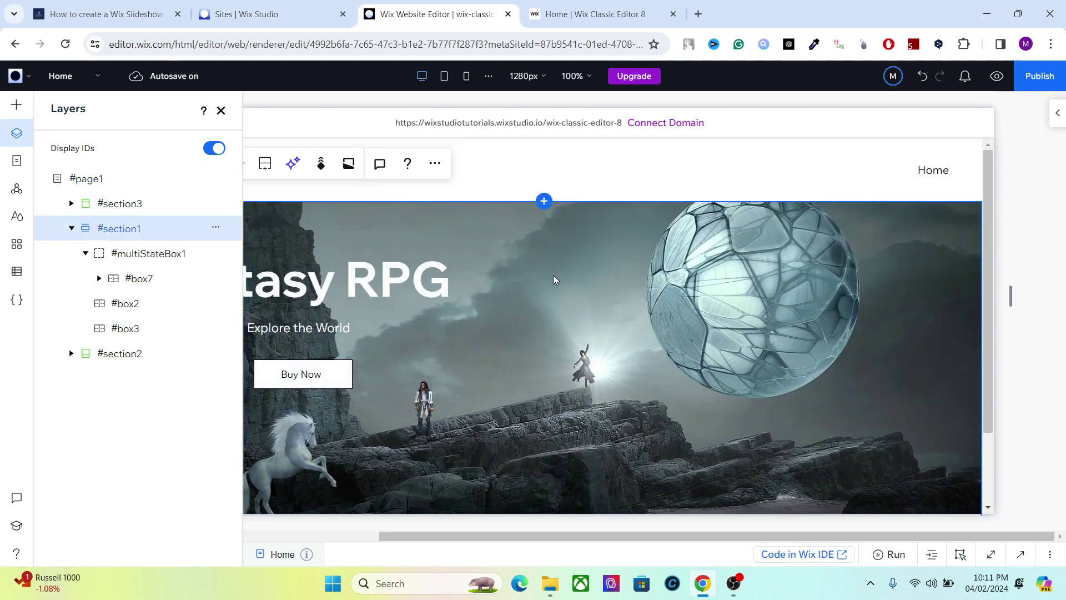
Give the box7 state of the multi-state box a Fade entrance animation.
click(138, 278)
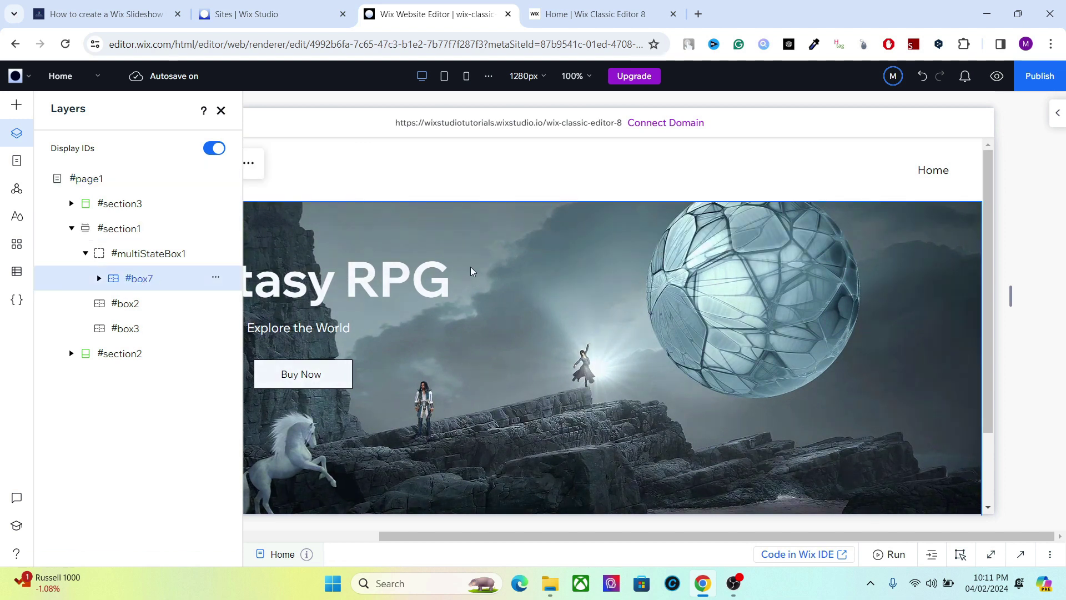
click(1057, 113)
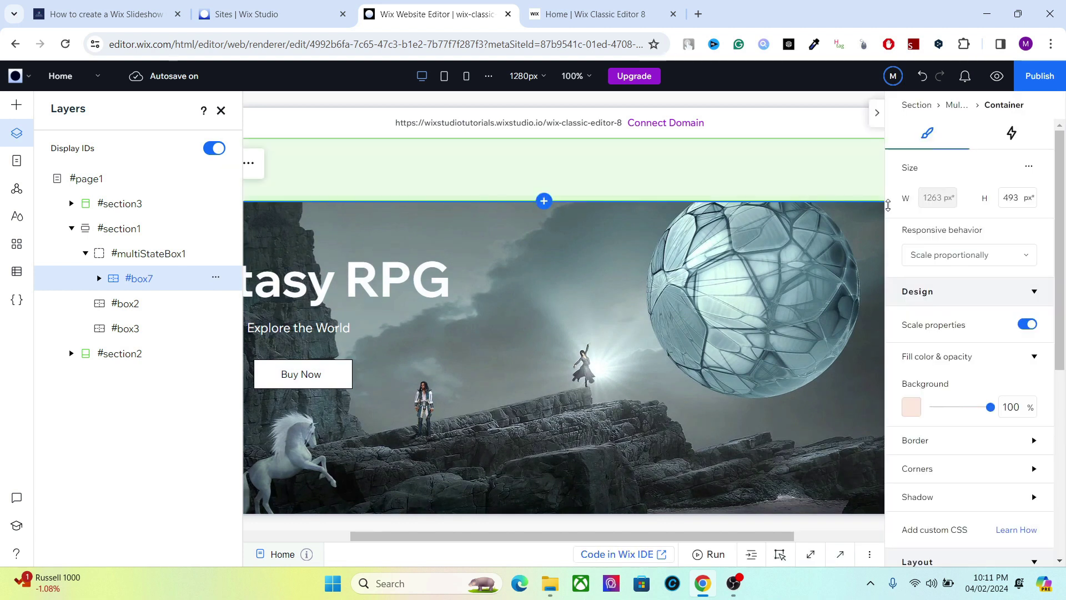
click(1011, 133)
click(928, 299)
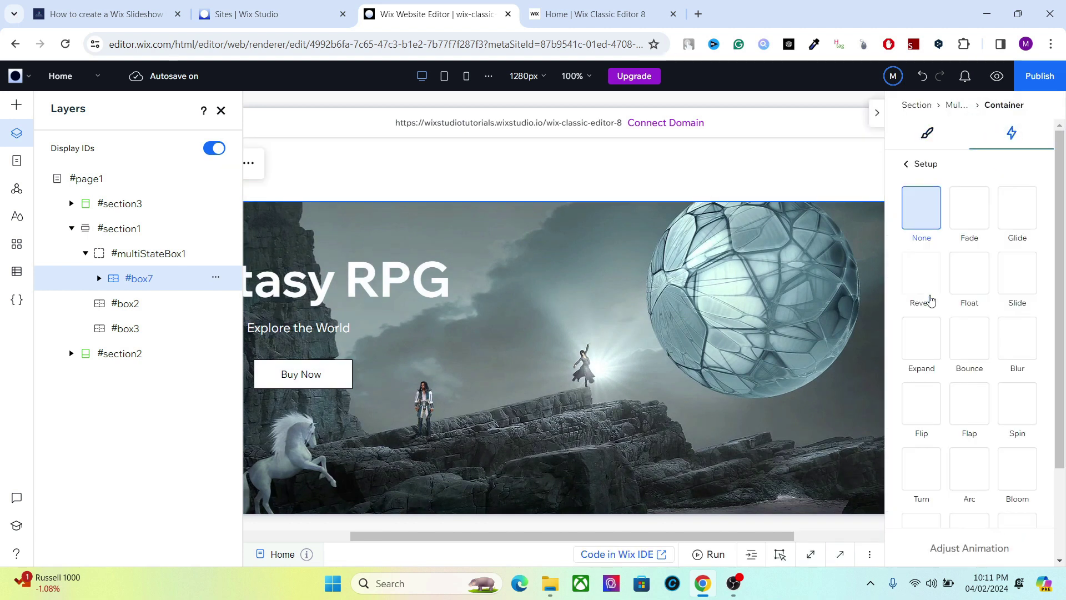
click(968, 207)
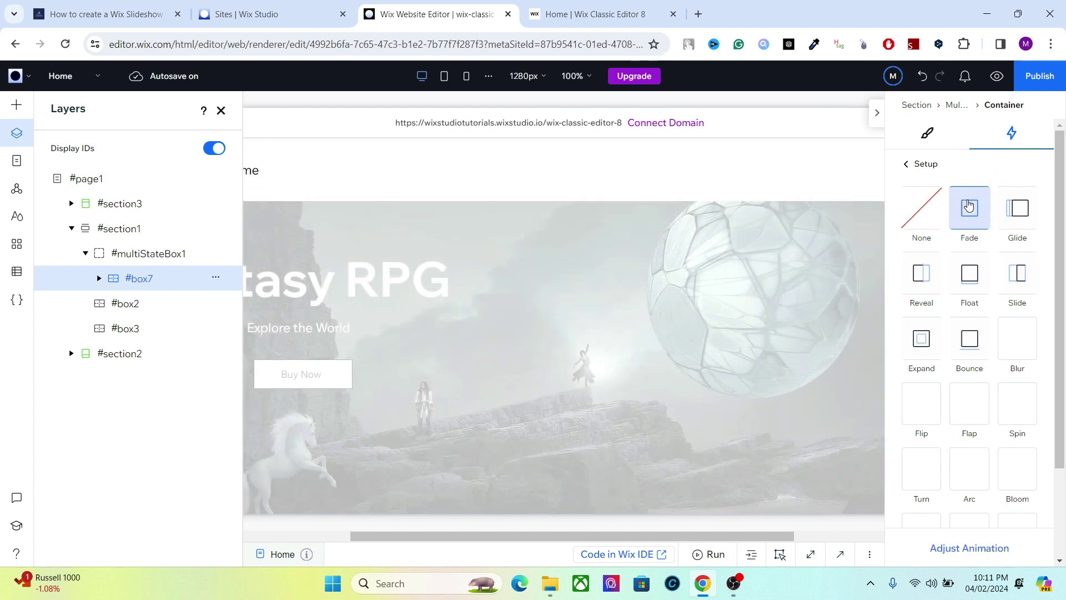
Apply a Reveal entrance animation to the box2 state.
click(140, 303)
click(927, 300)
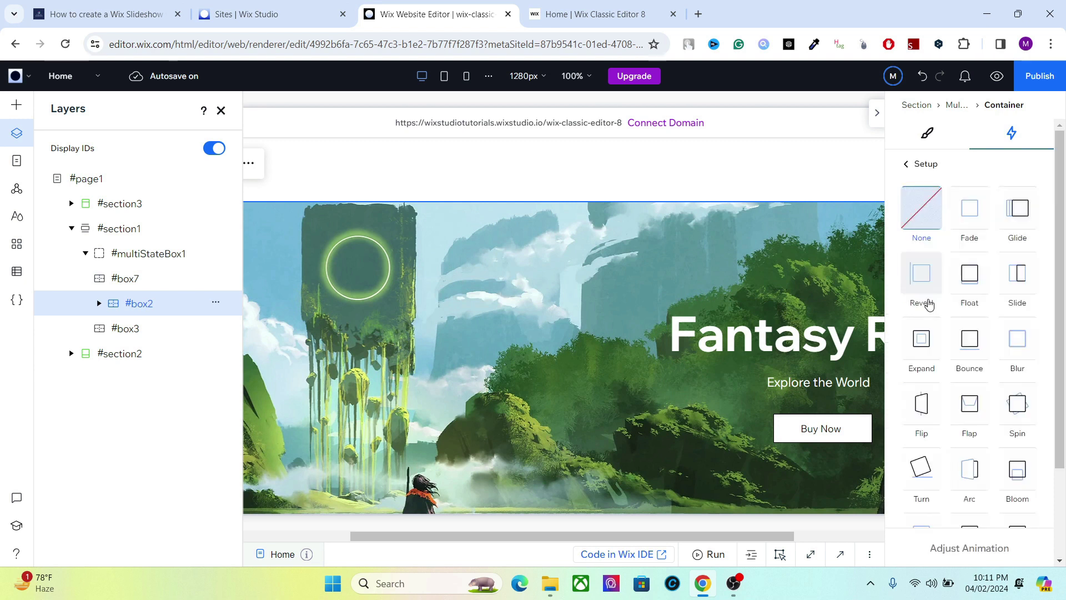
click(919, 276)
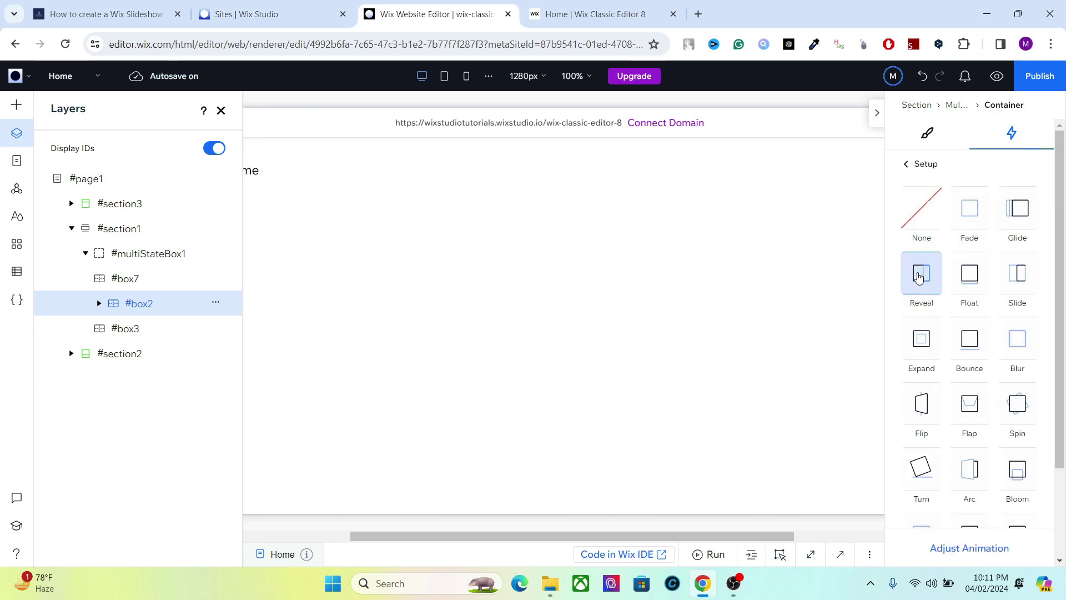
Add a Glide entrance animation to the box3 state.
click(113, 329)
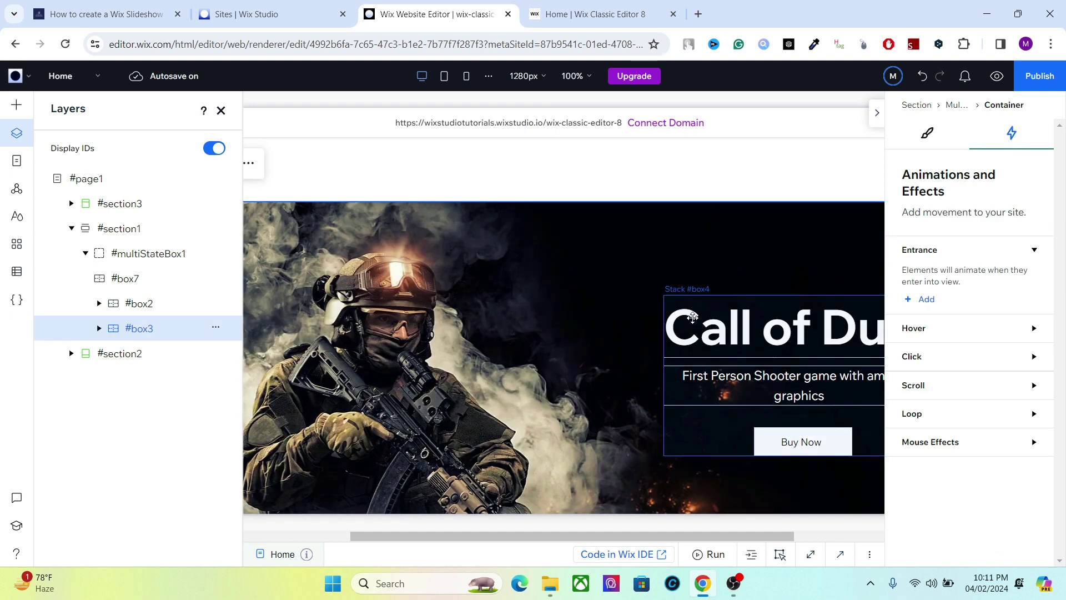
click(927, 300)
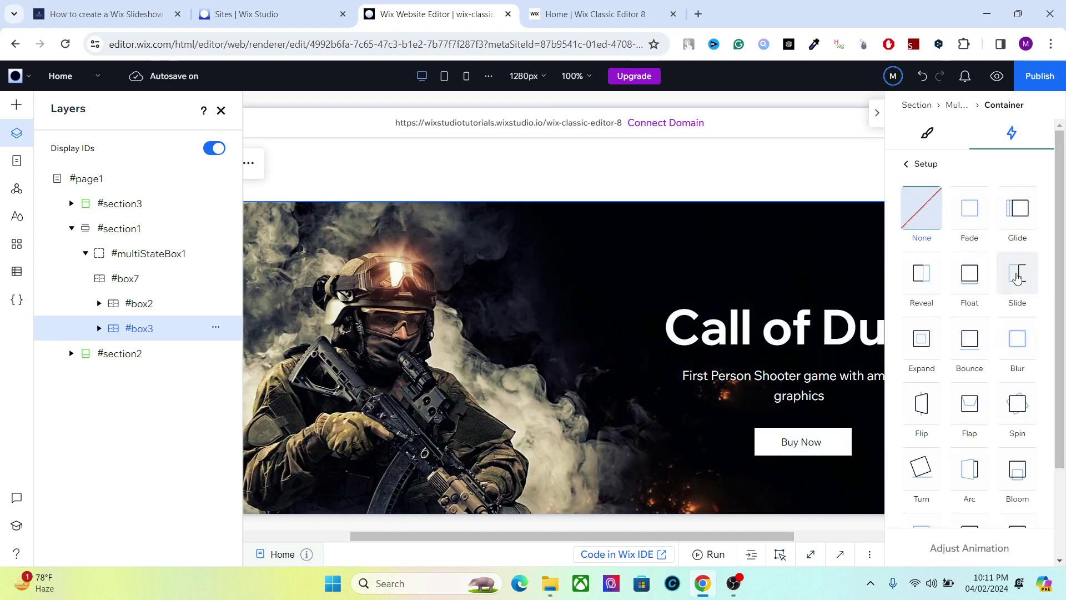
click(1018, 213)
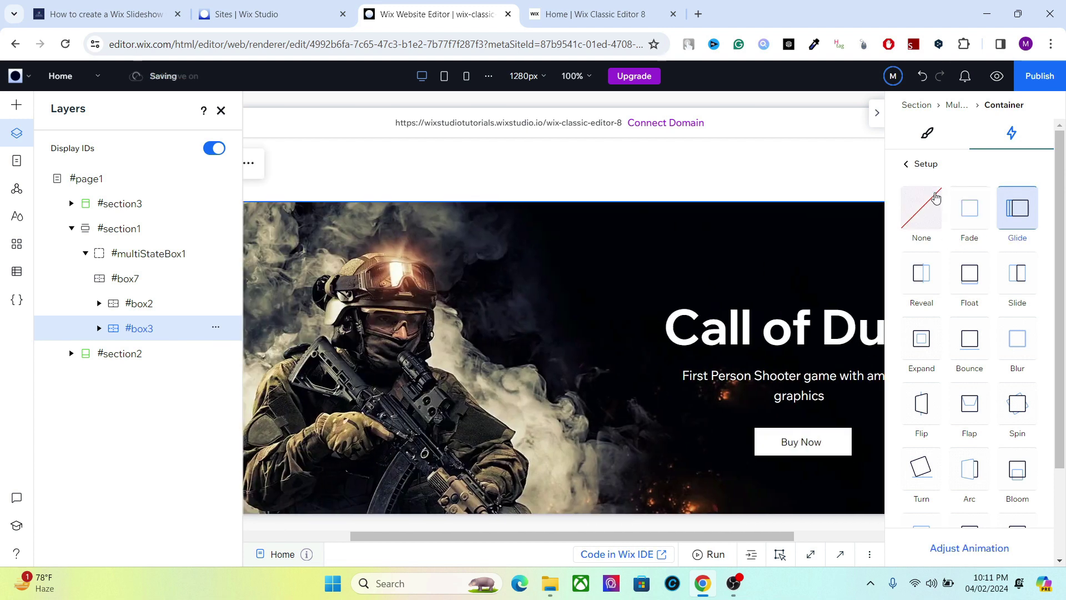
Select the Call of Duty heading in the box3 slide and give it a Bounce entrance animation.
click(756, 344)
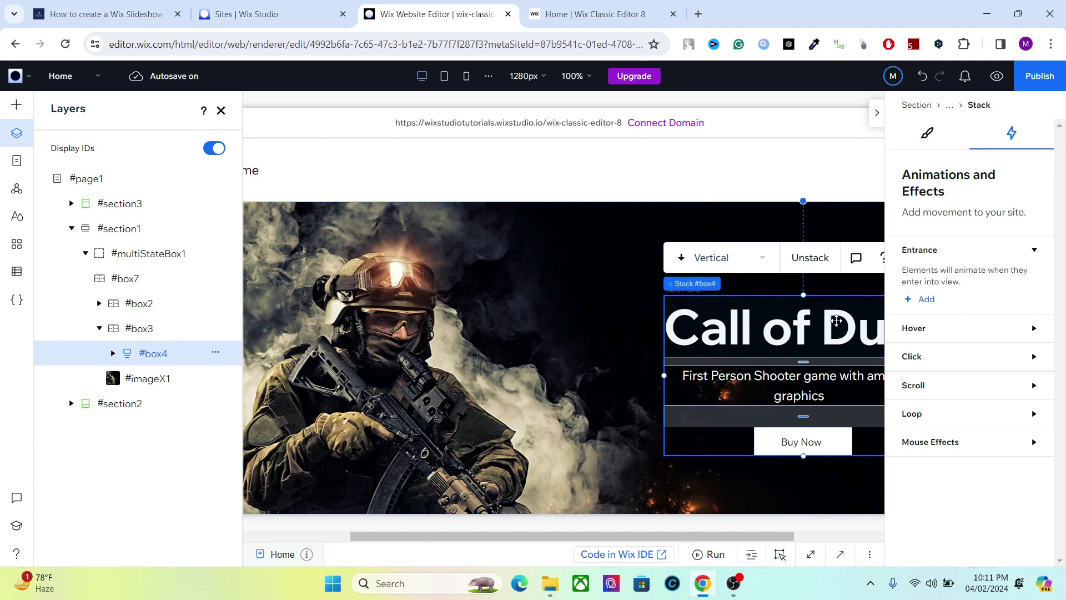
click(925, 299)
click(782, 323)
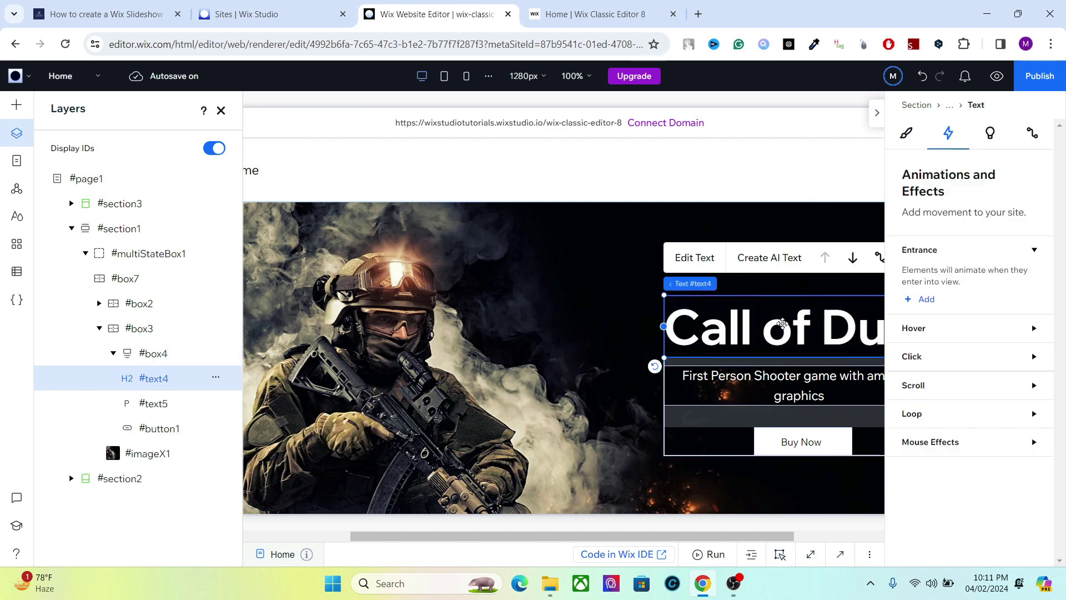
click(922, 301)
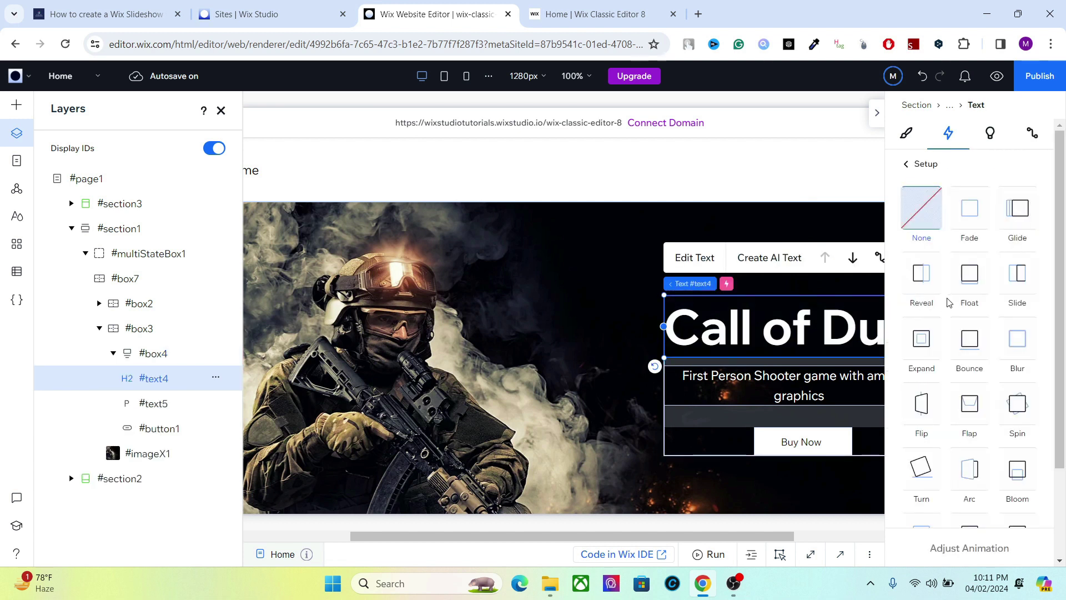
click(926, 278)
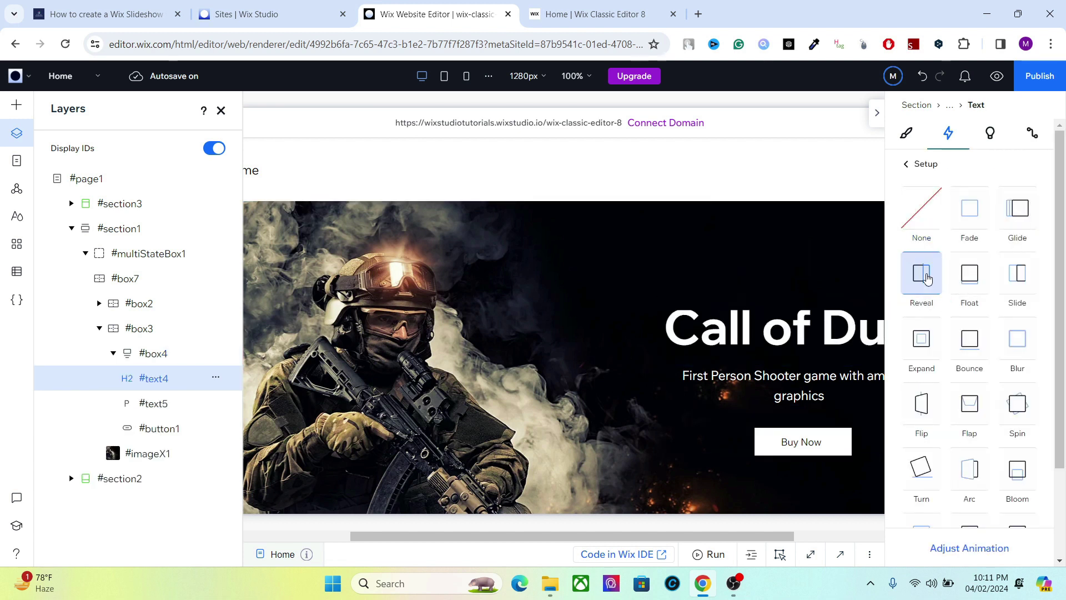
click(974, 342)
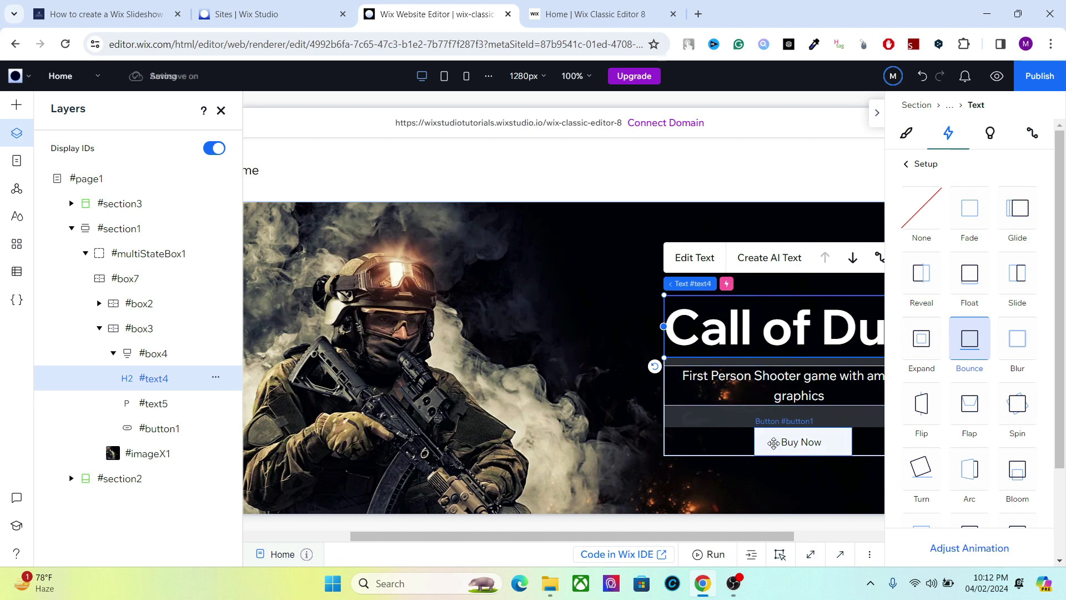
Select the Fantasy RPG heading in the box2 slide and give it a Slide entrance animation.
click(114, 354)
click(128, 331)
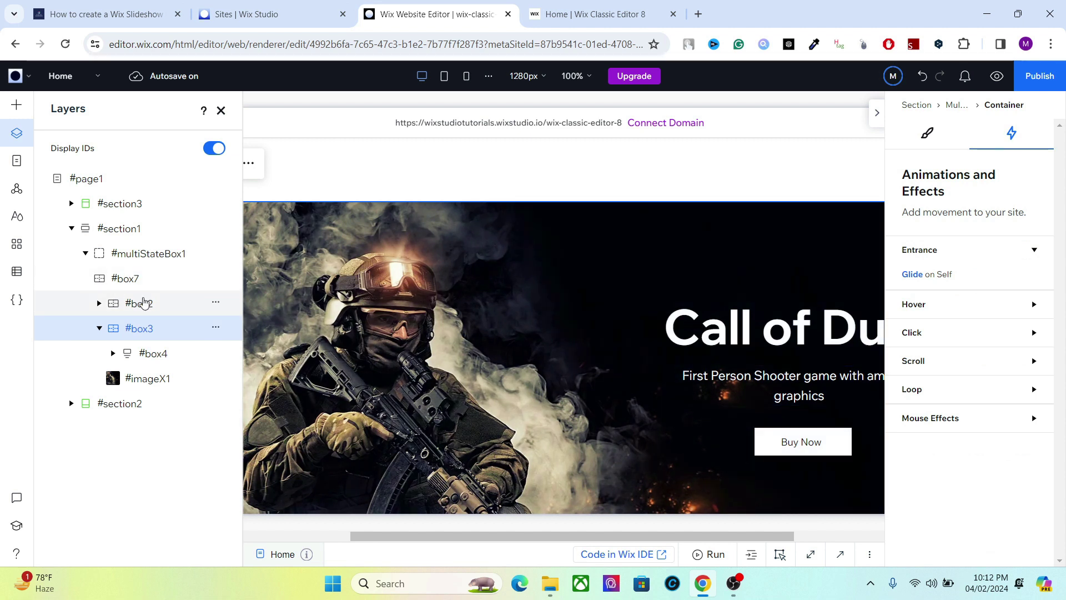
click(141, 303)
click(763, 319)
click(762, 318)
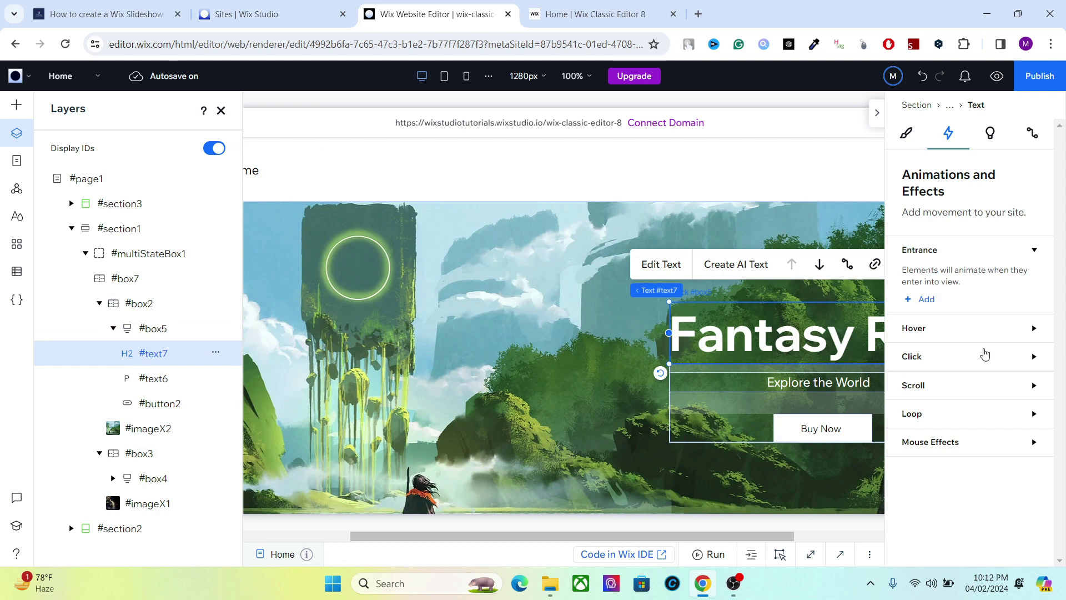
click(927, 300)
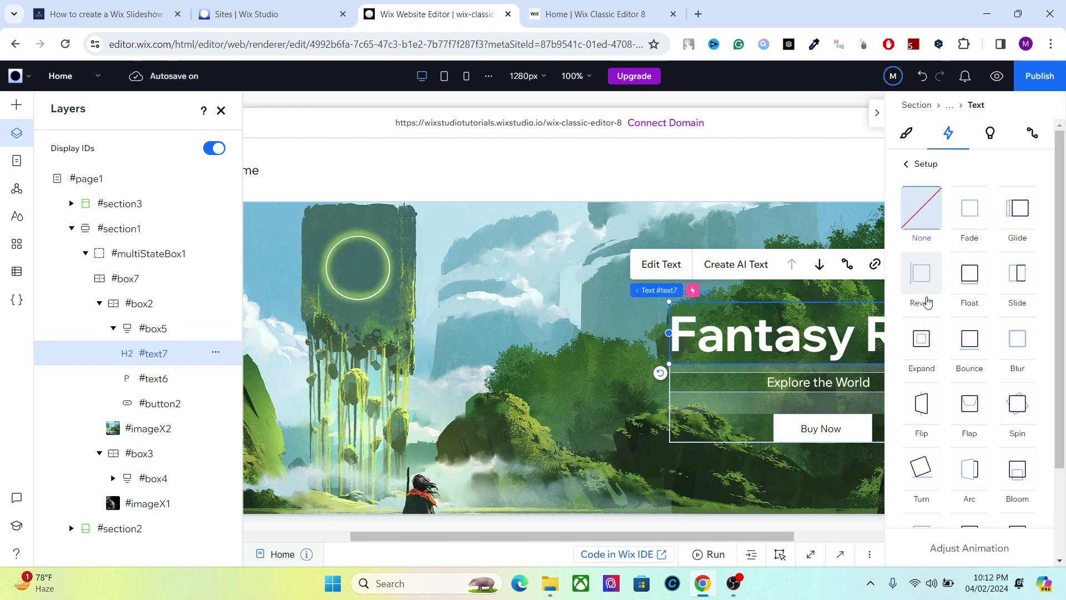
click(1028, 281)
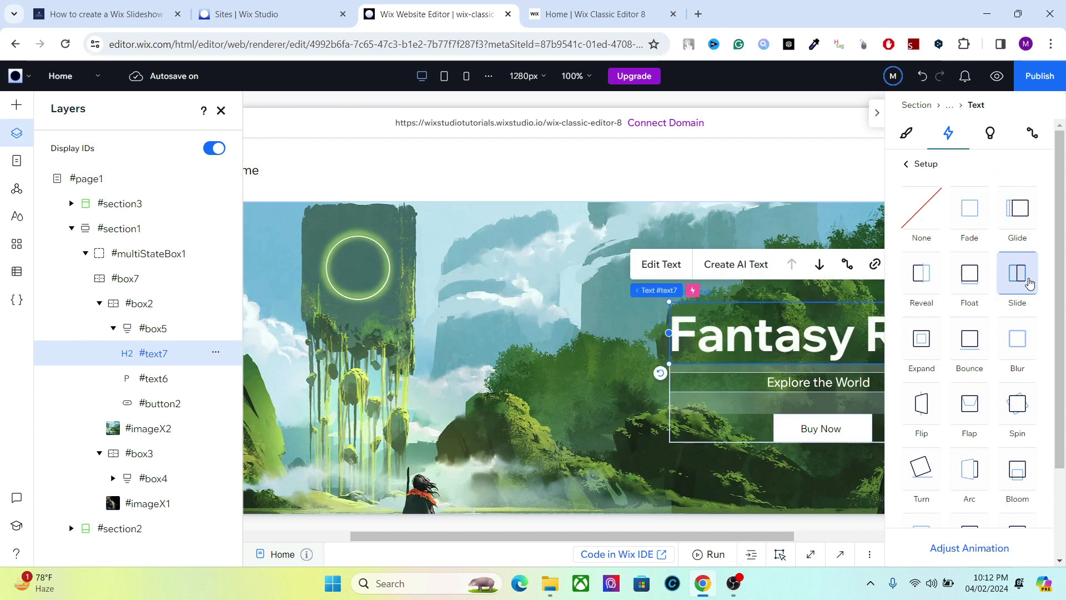
Set the heading's Slide animation direction to From left, preview it and publish the site.
click(991, 545)
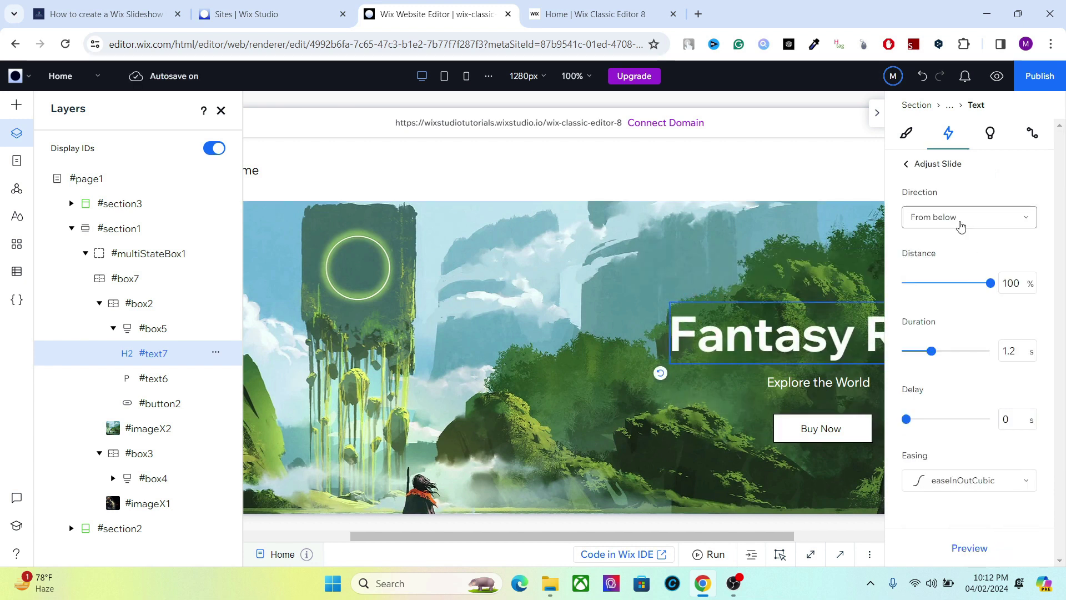
click(963, 223)
click(932, 243)
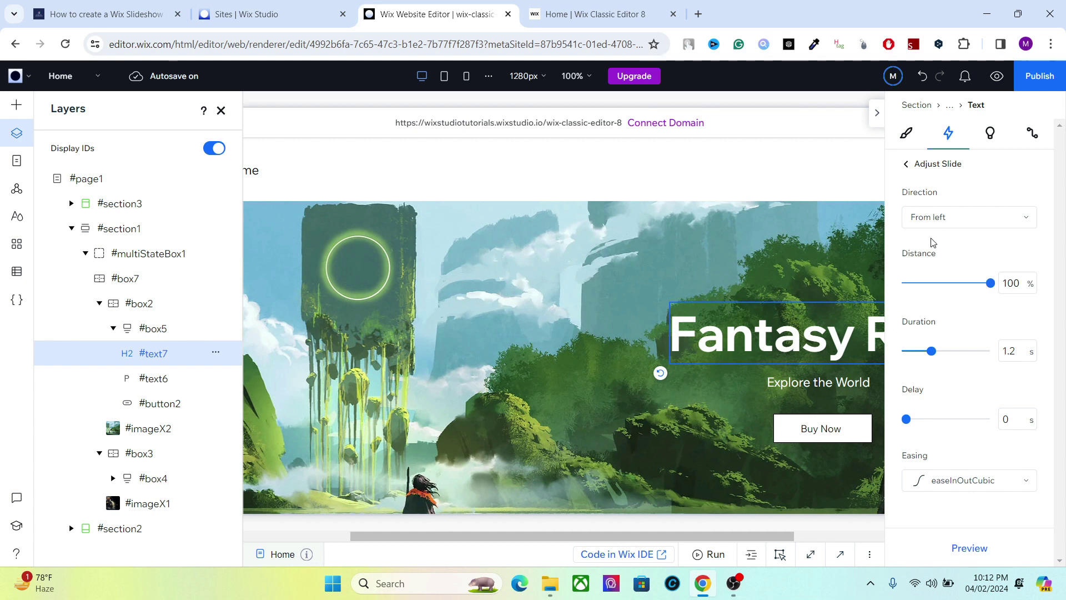
click(970, 546)
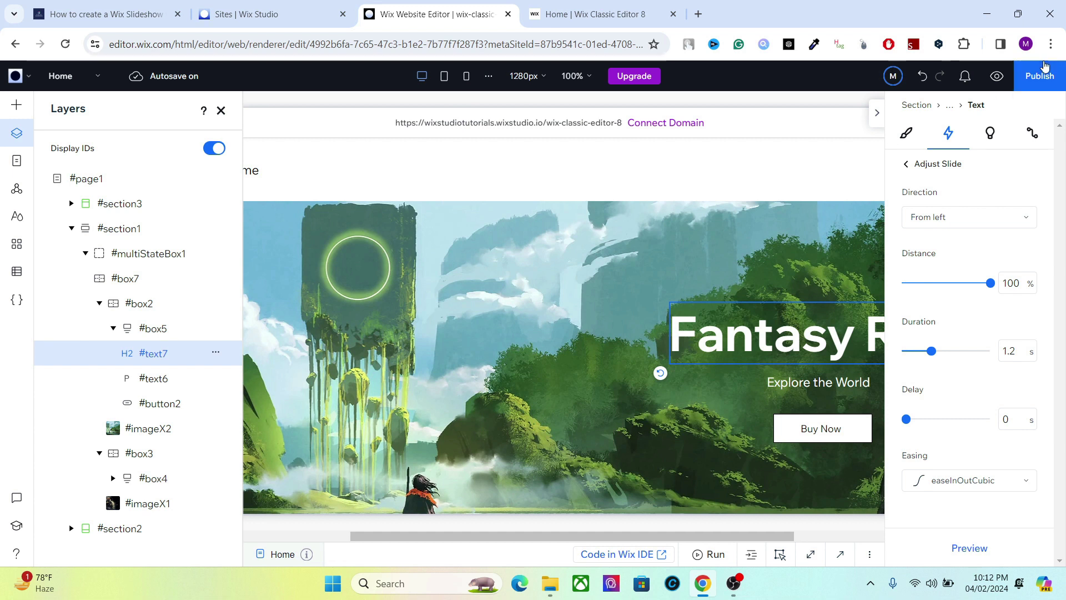
click(1024, 80)
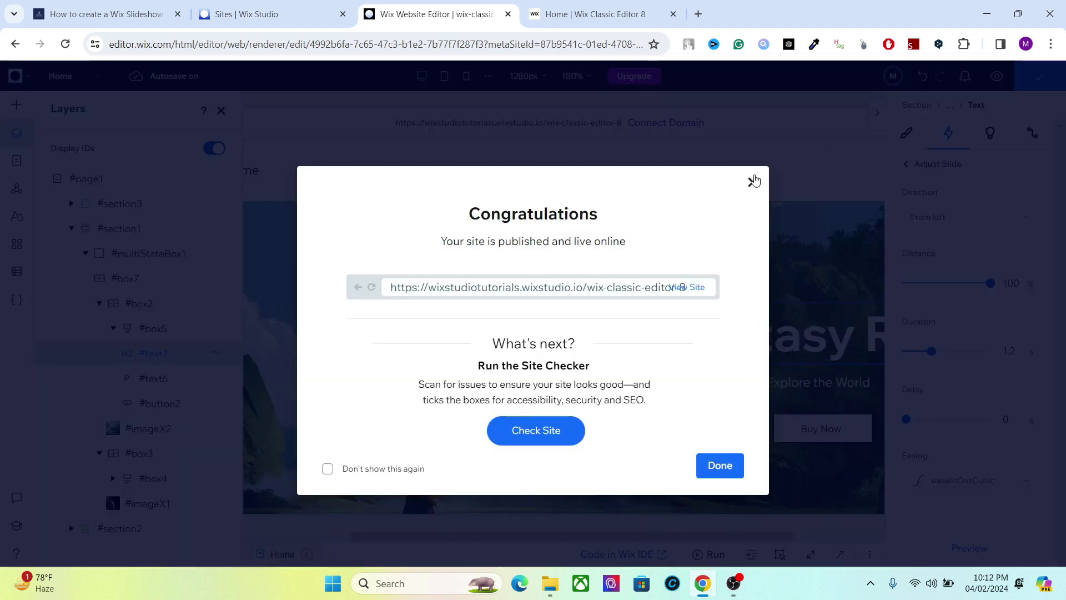
click(753, 180)
Open the page code and set the slideshow's setTimeout interval to 6000.
click(840, 554)
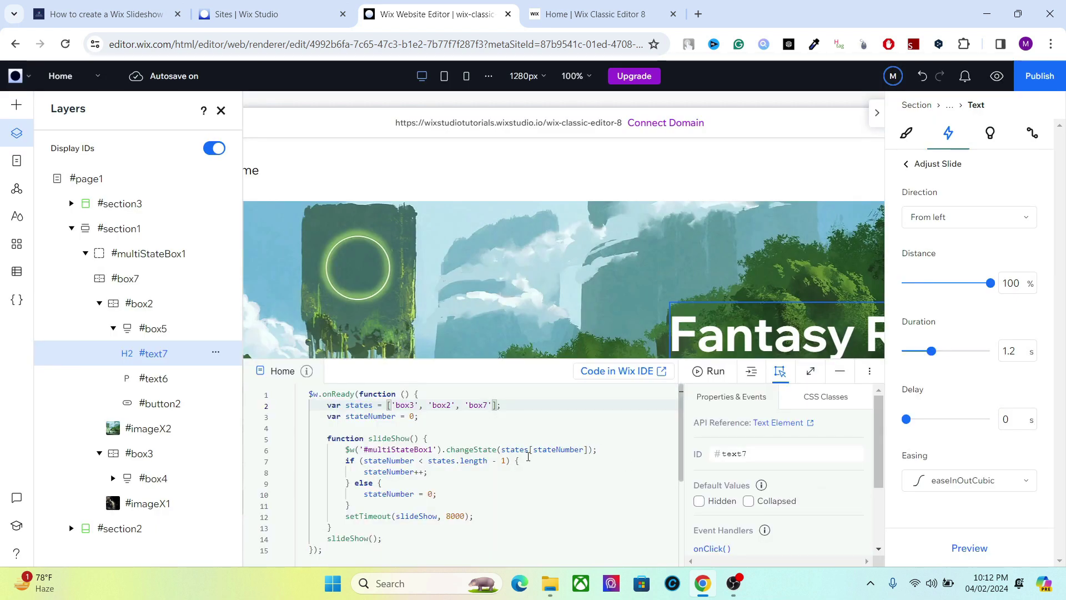
double_click(456, 516)
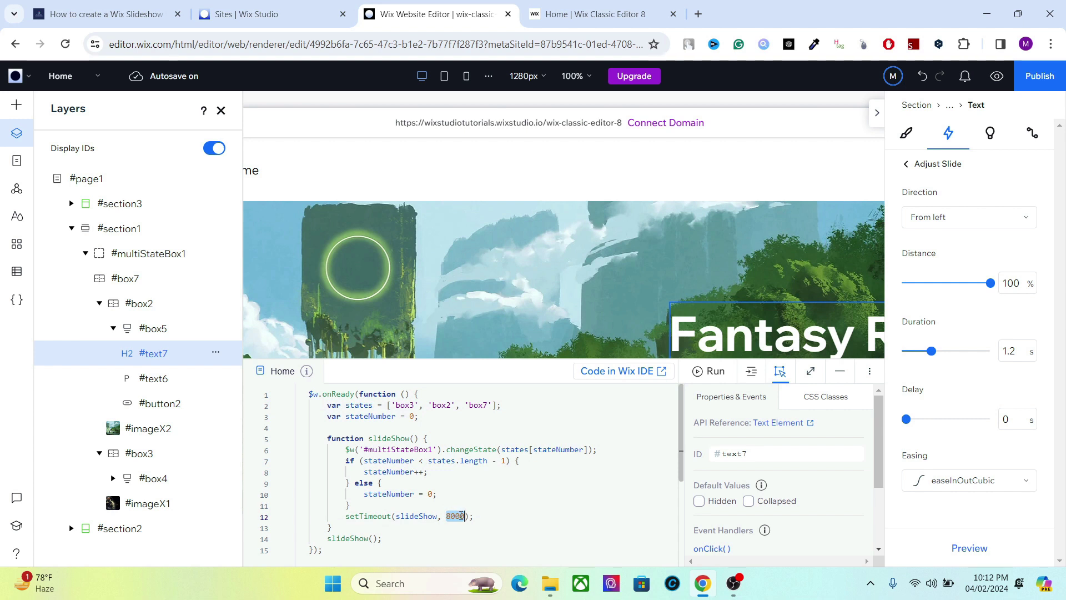
click(457, 496)
click(443, 517)
drag(448, 517, 464, 516)
text(6)
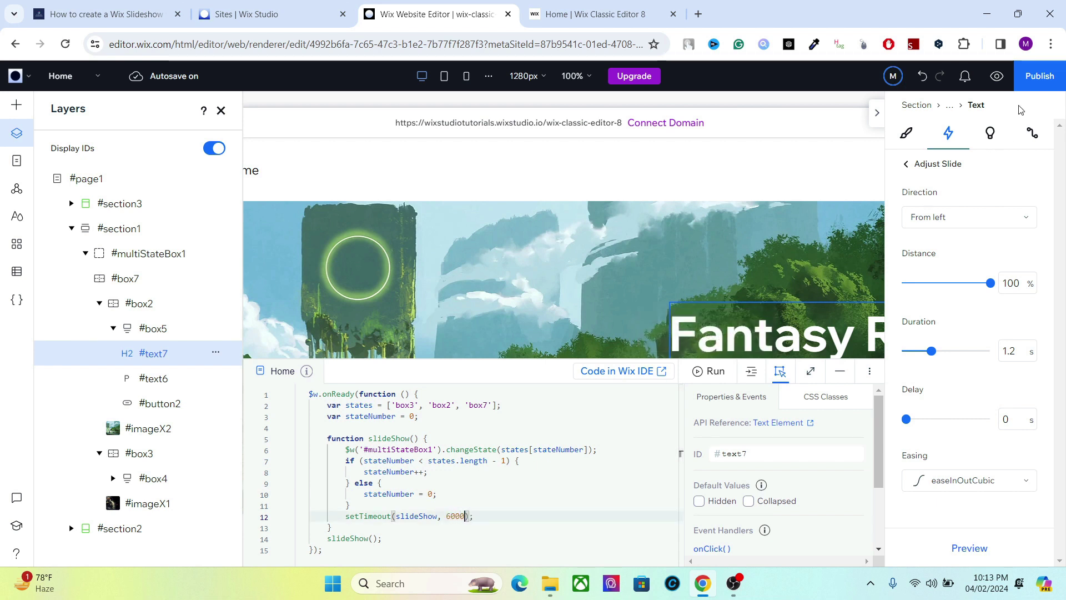
Publish the site again and view the animated slideshow on the live page.
click(1032, 83)
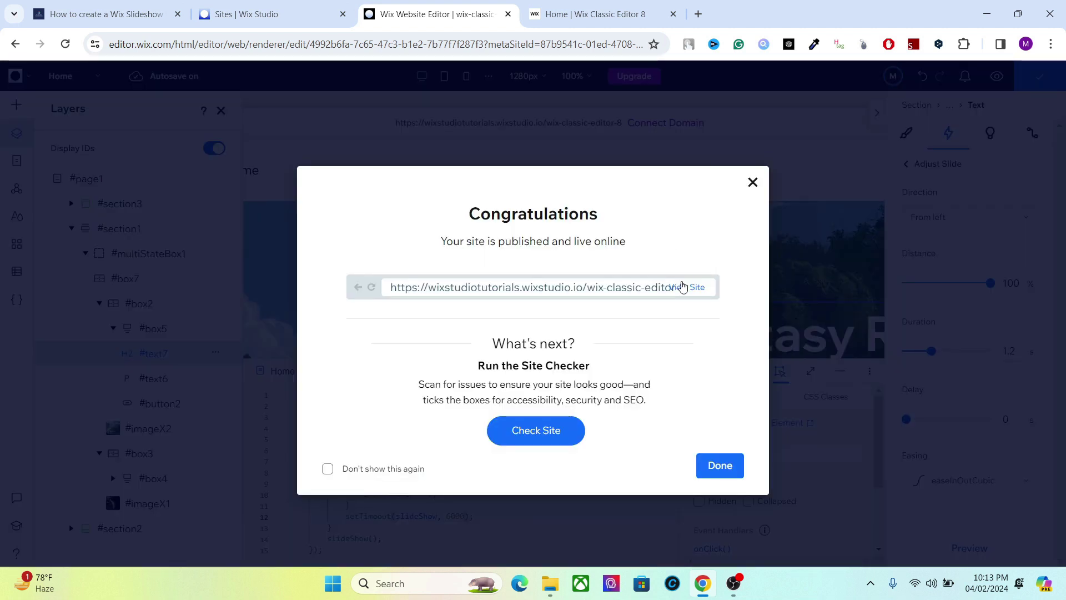
click(683, 287)
click(838, 14)
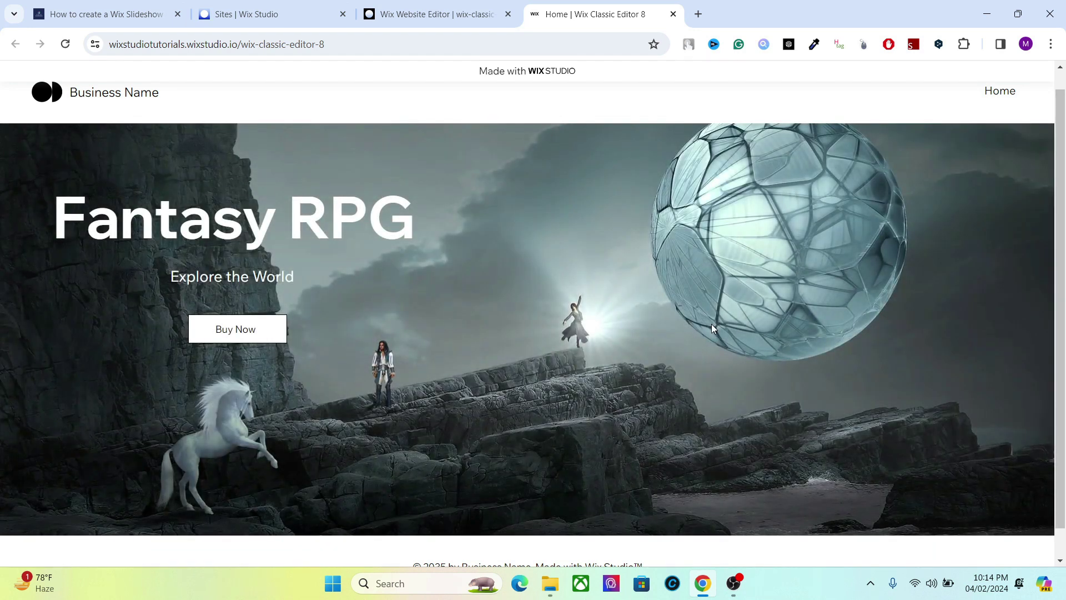
Return to the Wix Studio editor, dismiss the publish confirmation and clear the inspector, code editor and layers from the workspace.
click(482, 10)
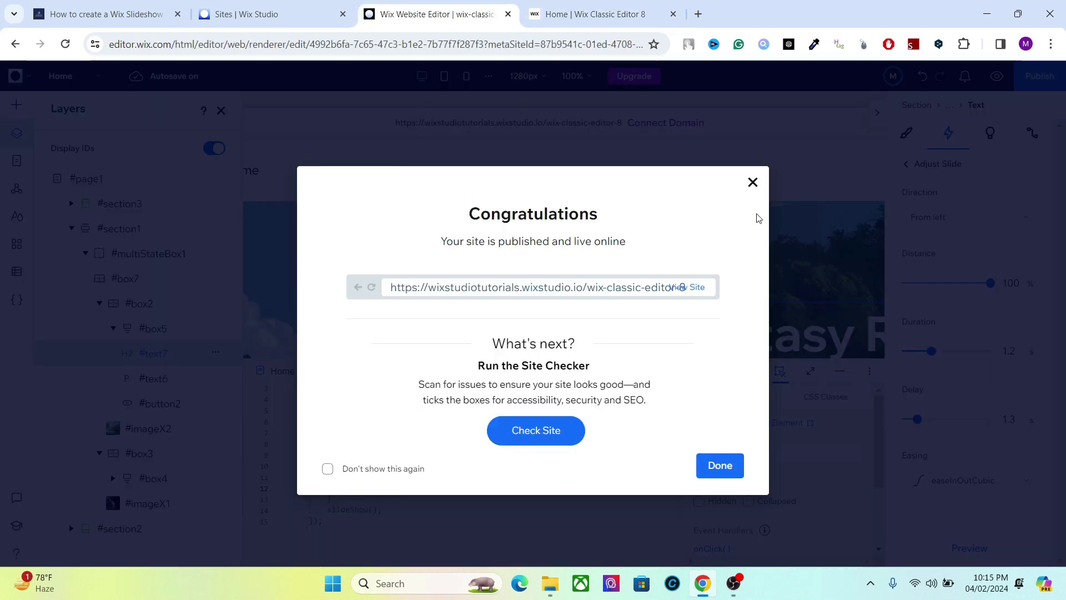
click(752, 181)
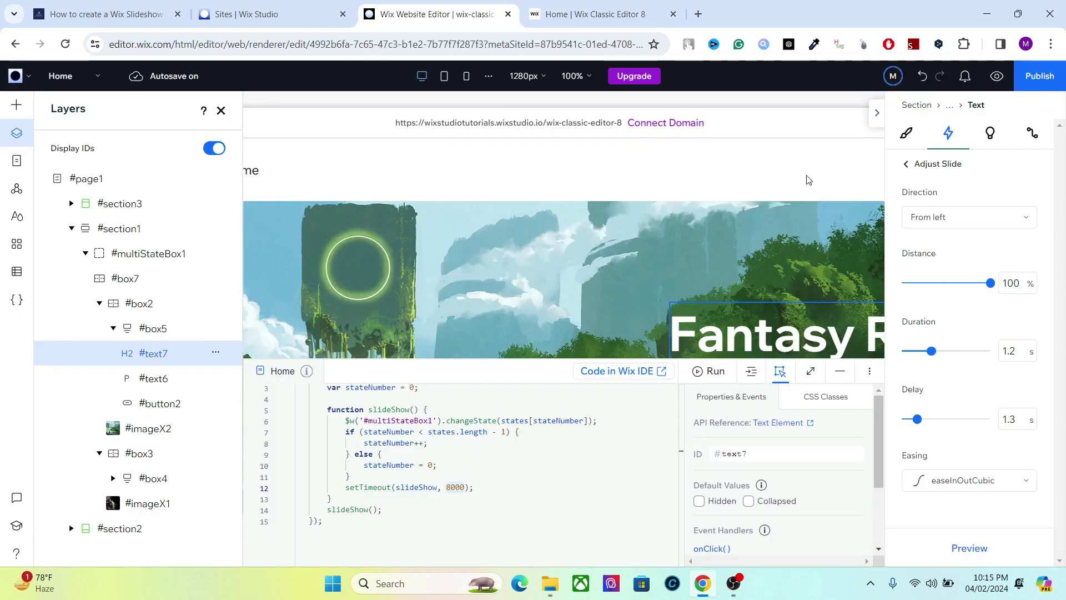
click(876, 113)
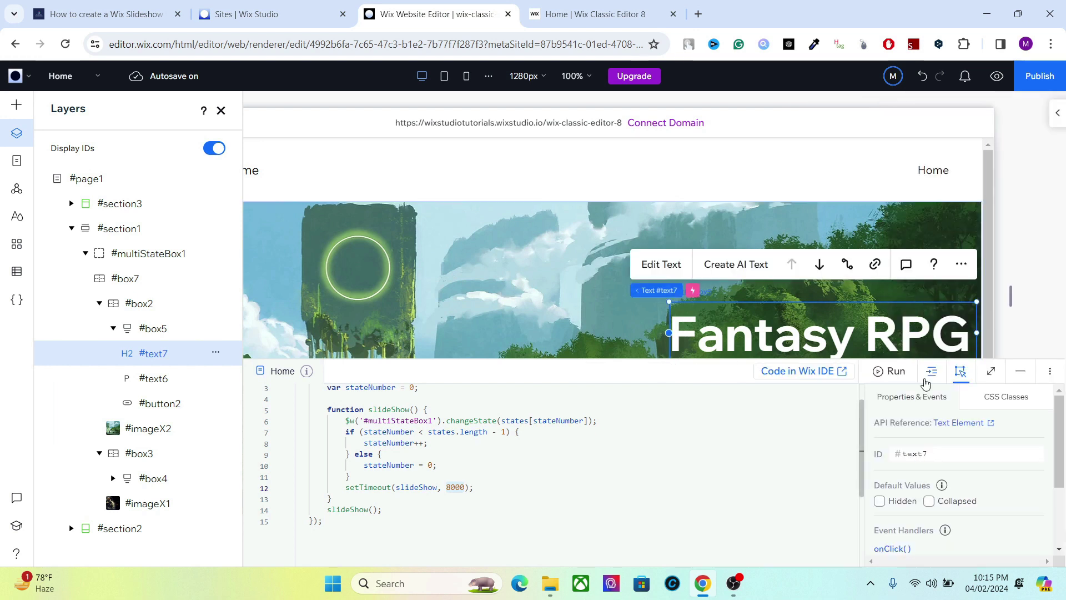
click(1020, 370)
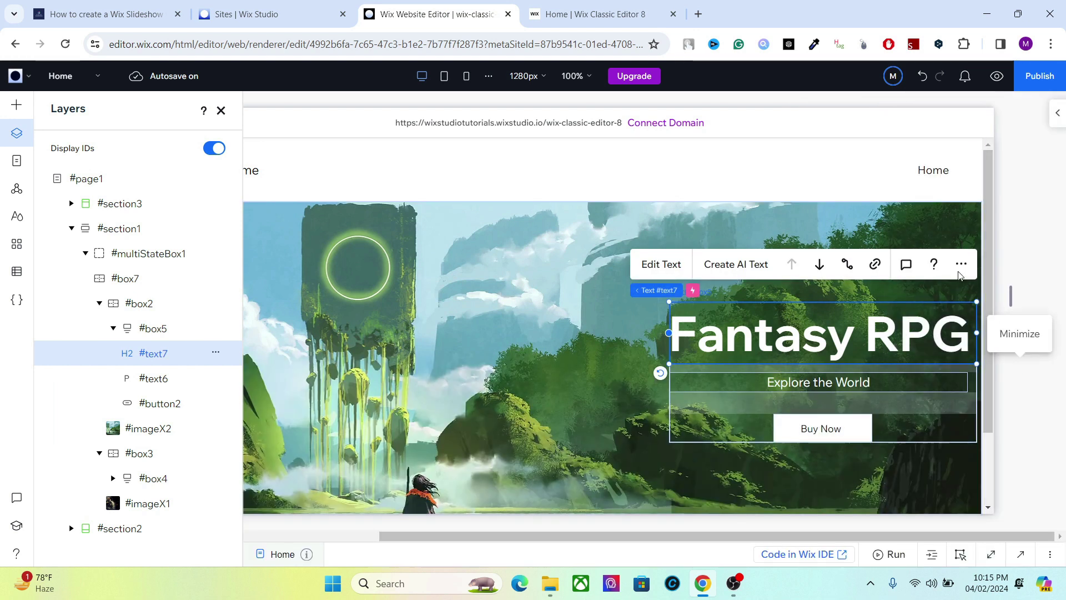
click(221, 111)
Add a blank section between the slideshow section and the footer.
click(987, 260)
scroll(968, 385, down, 3)
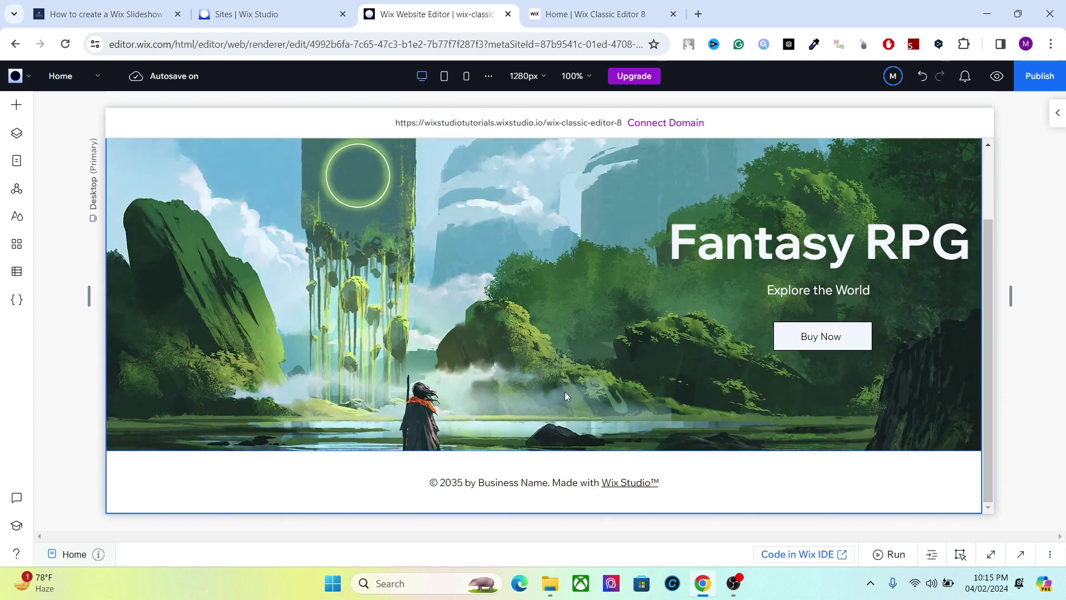
click(544, 451)
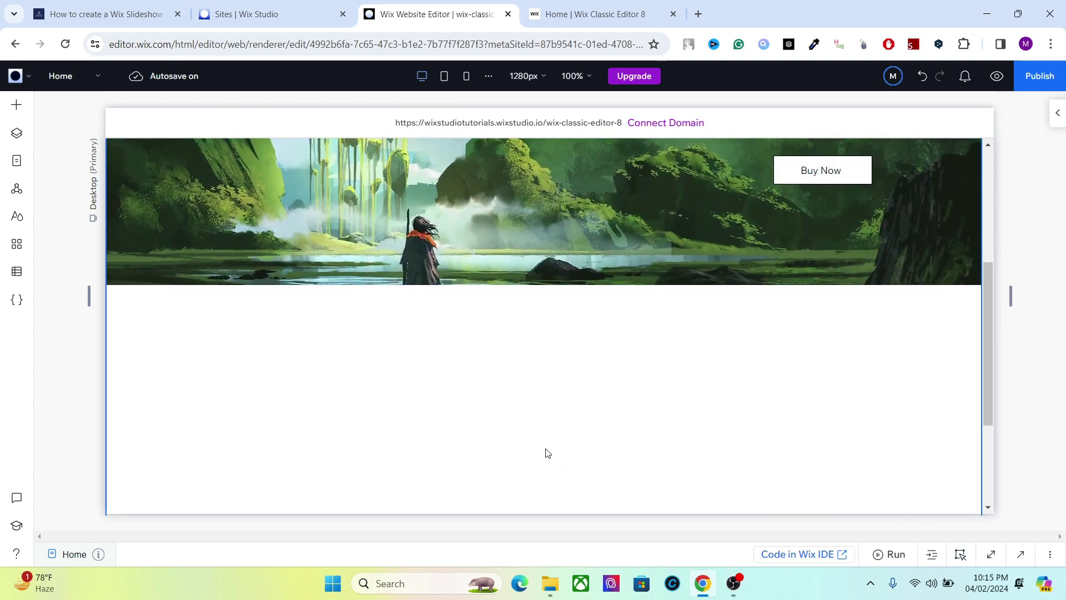
Add the two-part slider flexbox layout to the blank section and stretch it to fill the section.
click(17, 105)
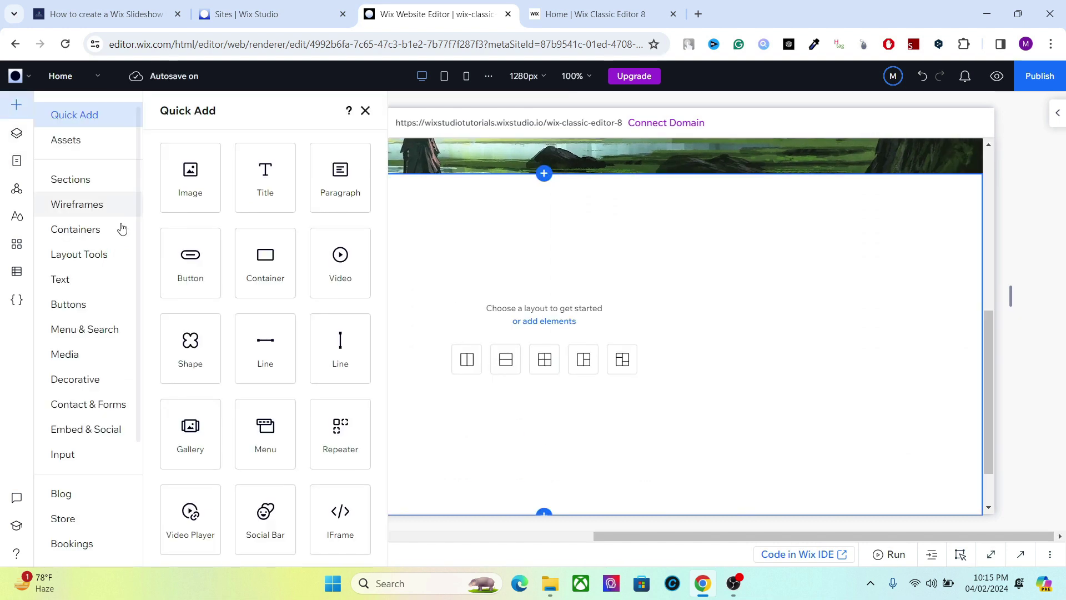
click(83, 256)
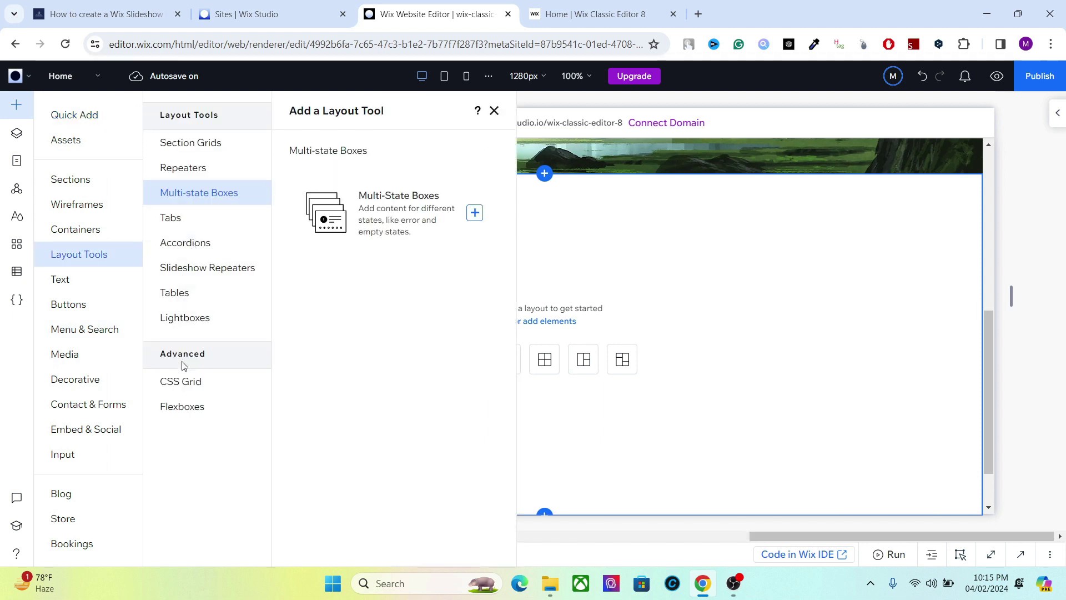
click(180, 406)
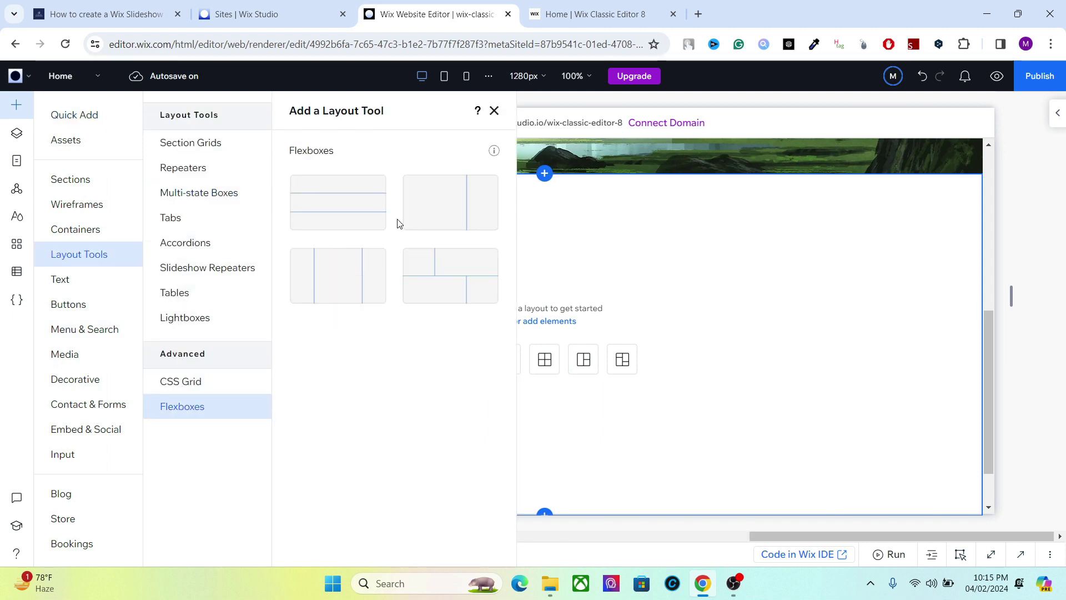
drag(424, 208, 459, 326)
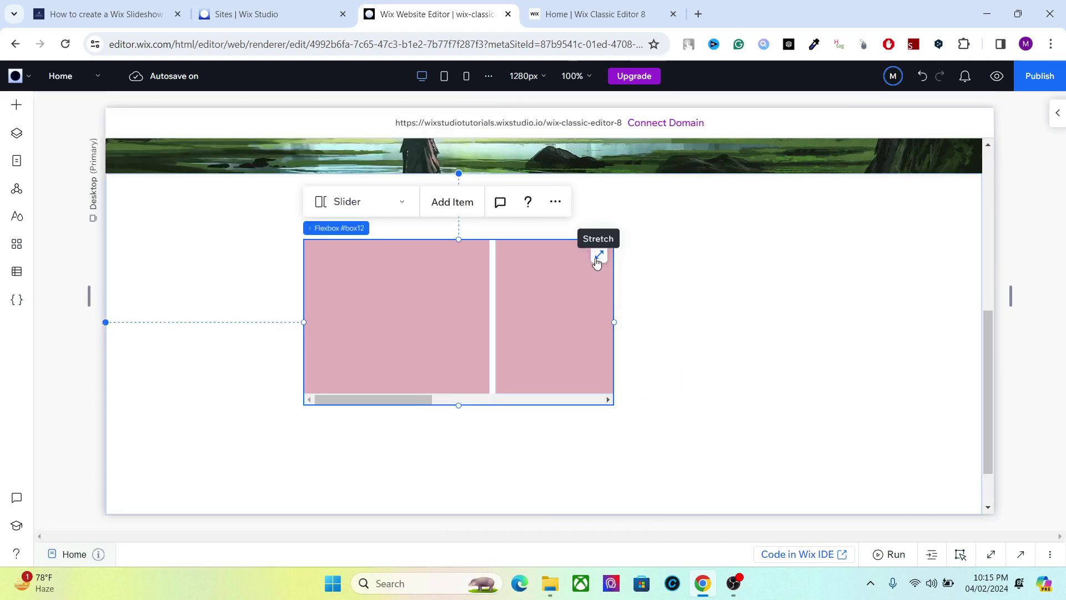
click(598, 256)
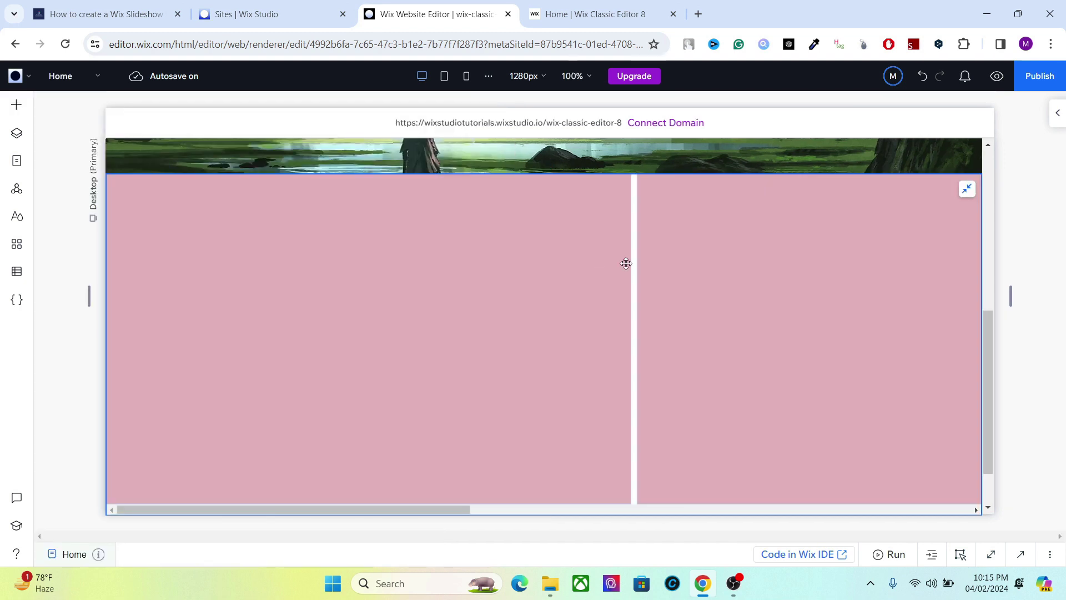
Set the flexbox's display type to Slides in its layout settings and collapse the inspector.
click(1052, 114)
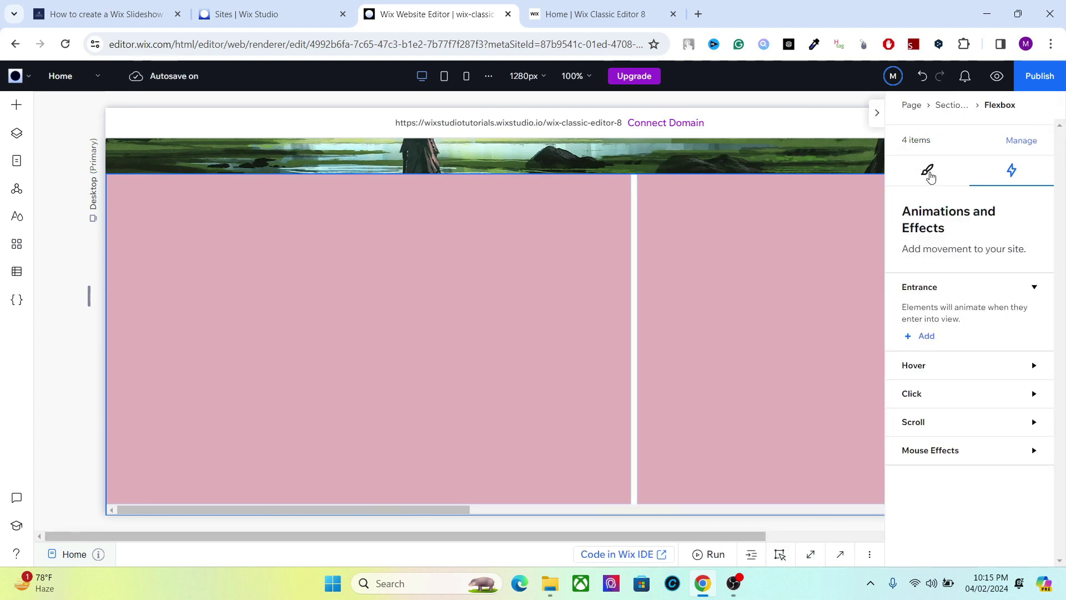
click(928, 172)
scroll(1054, 362, down, 5)
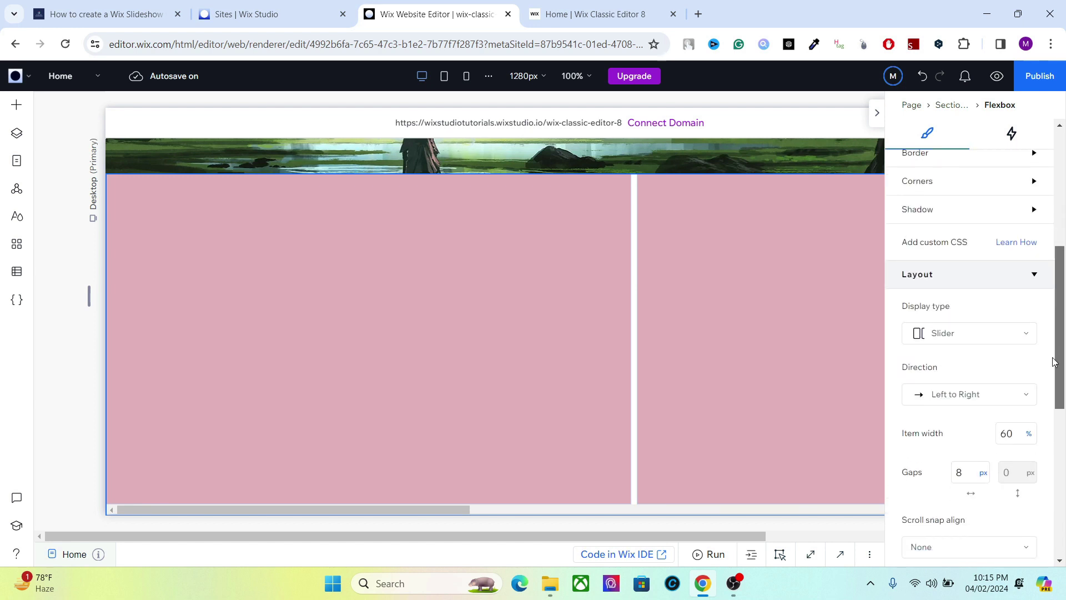
click(947, 319)
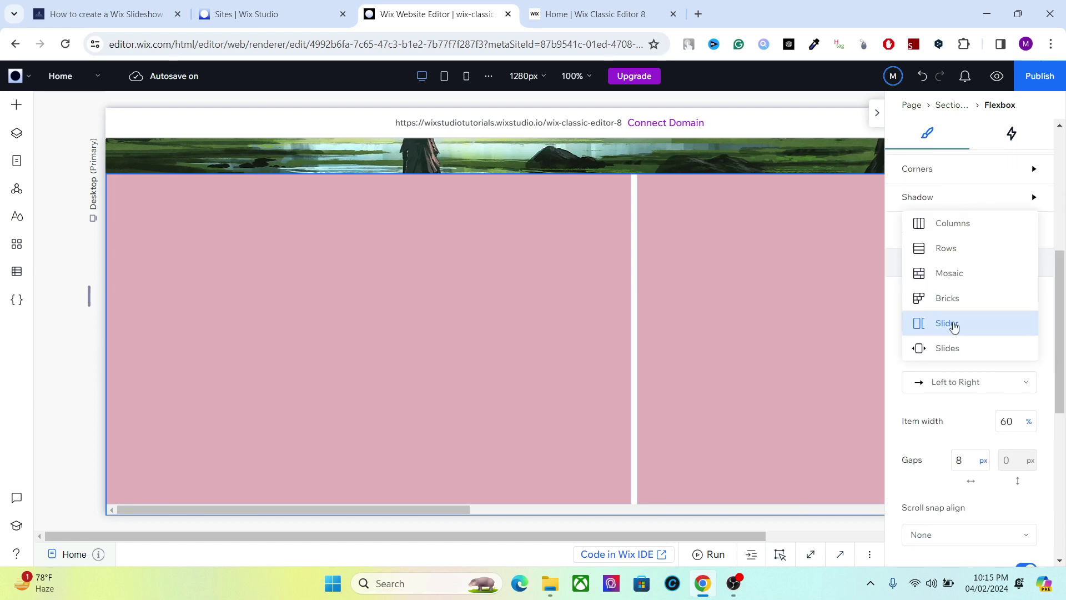
click(946, 354)
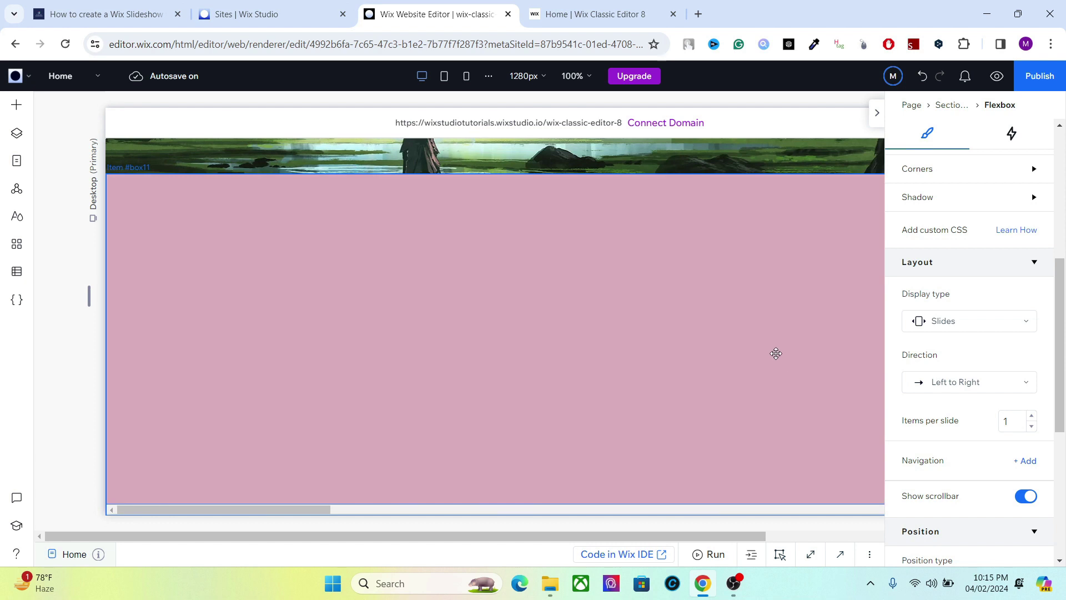
click(874, 115)
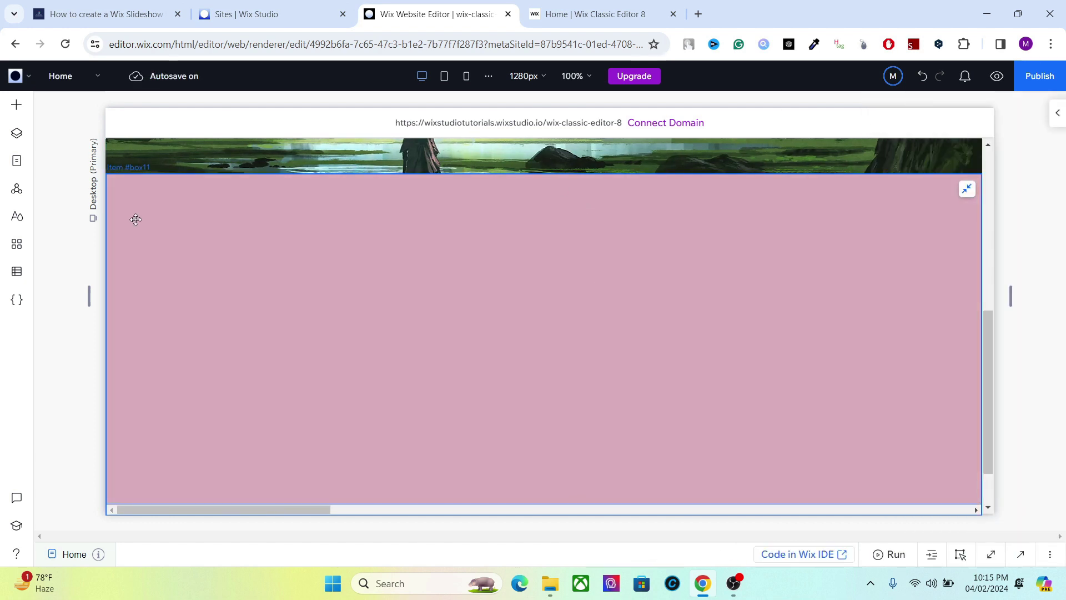
Fill the first slide with a stretched image, using the Fantasy landscape with the bright light burst from Media from Wix.
click(17, 106)
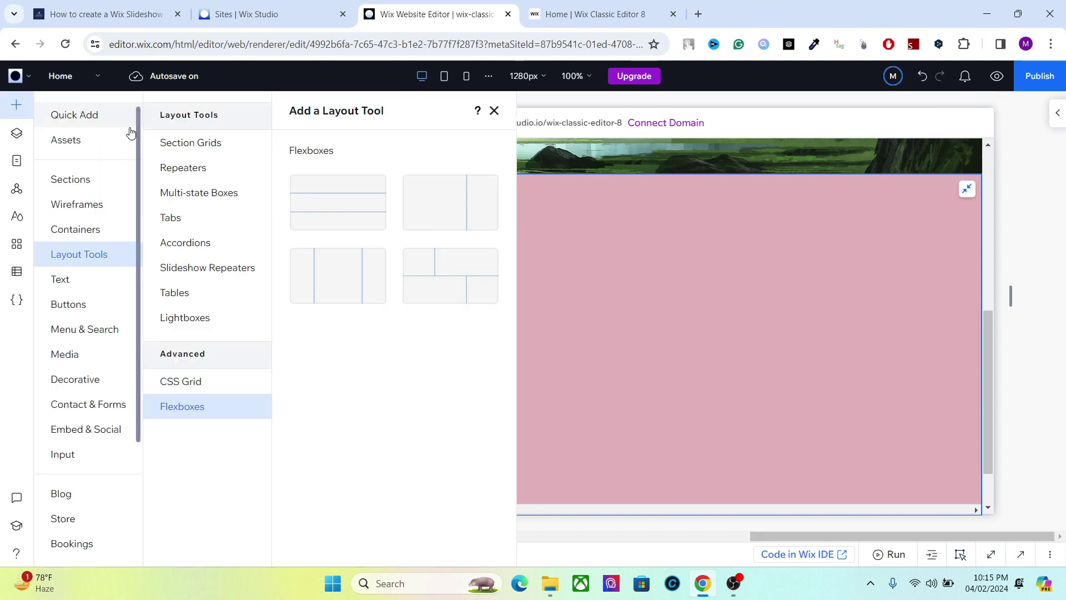
click(73, 114)
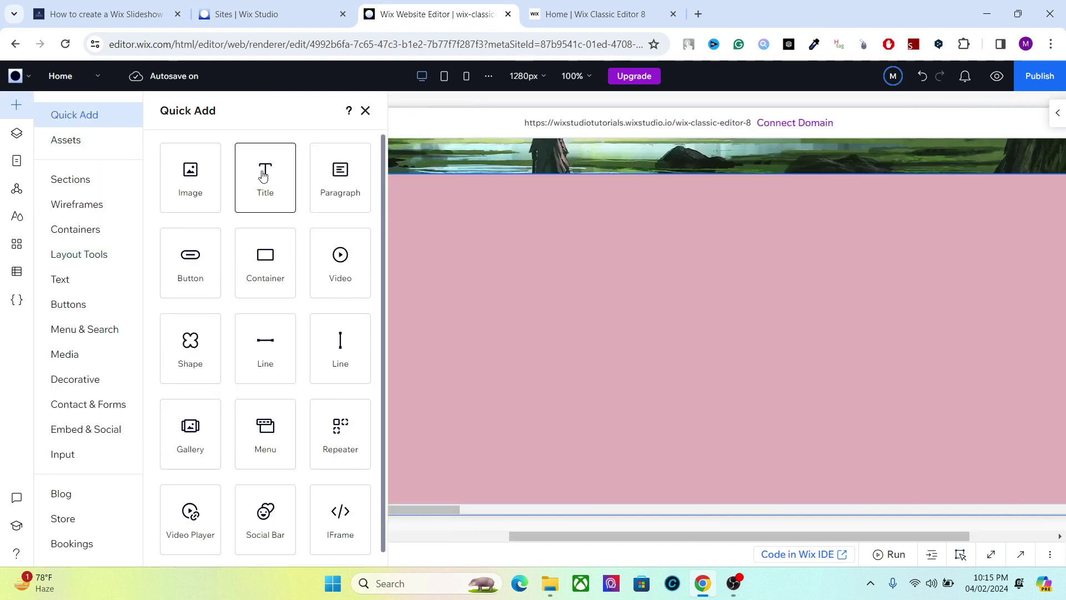
click(563, 295)
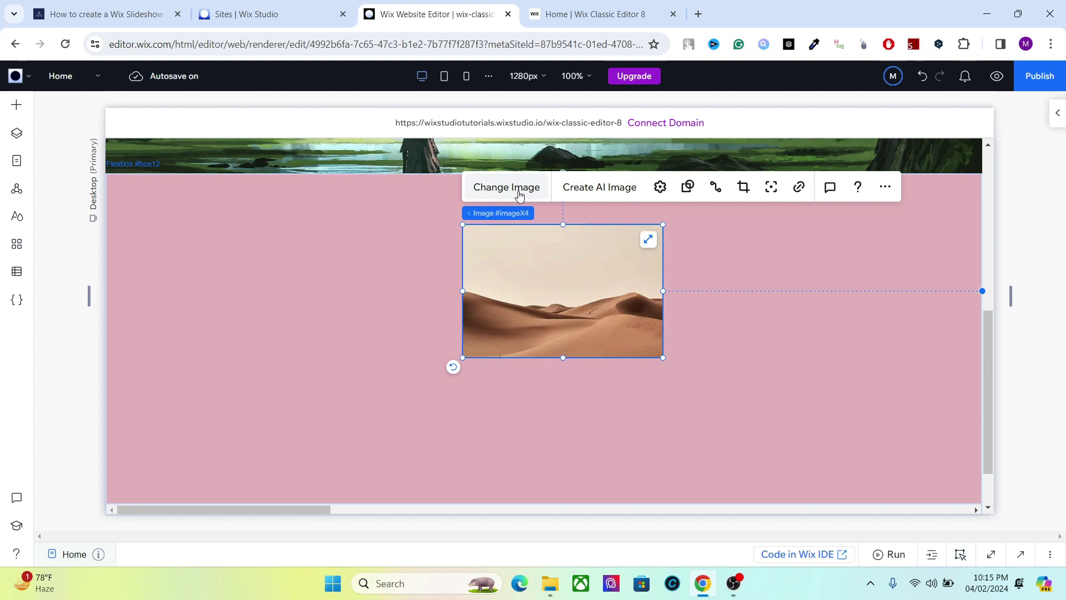
click(519, 196)
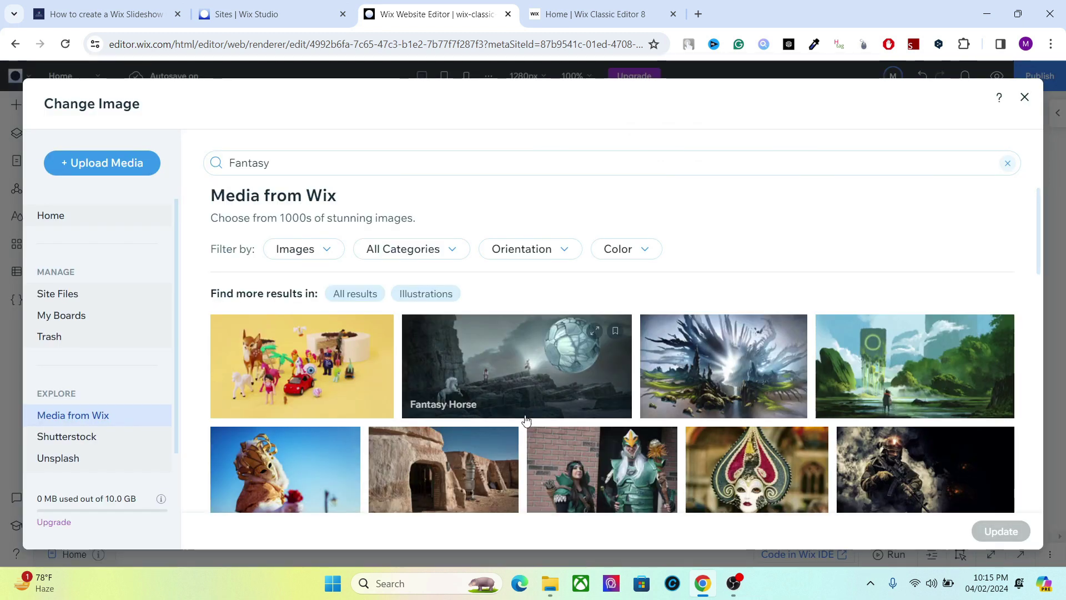
click(715, 368)
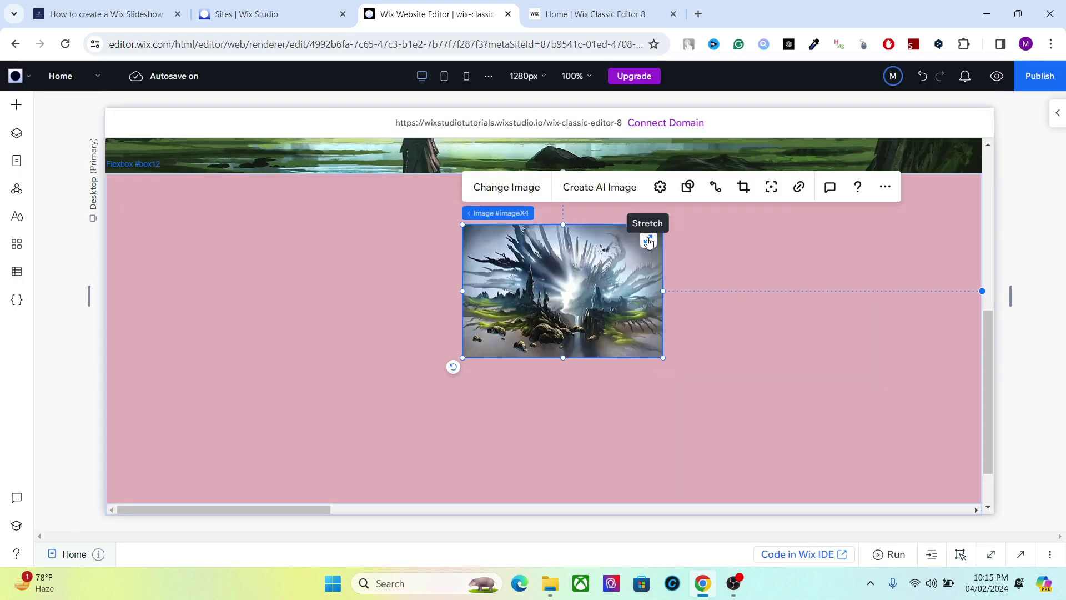
click(649, 241)
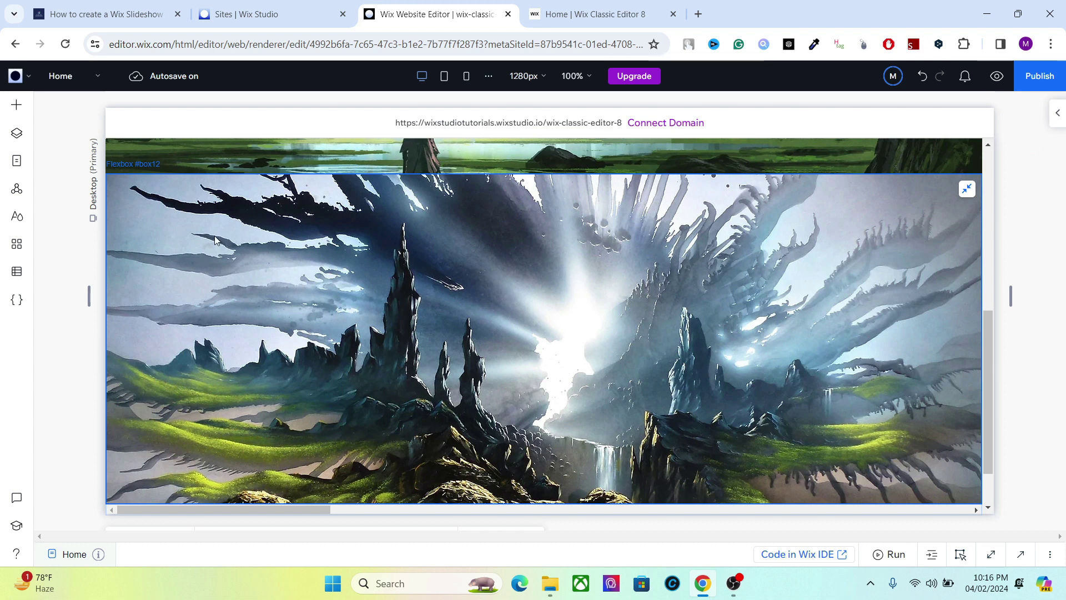
Reorder the flexbox items in the layers so that #box10 comes before #box11.
click(17, 135)
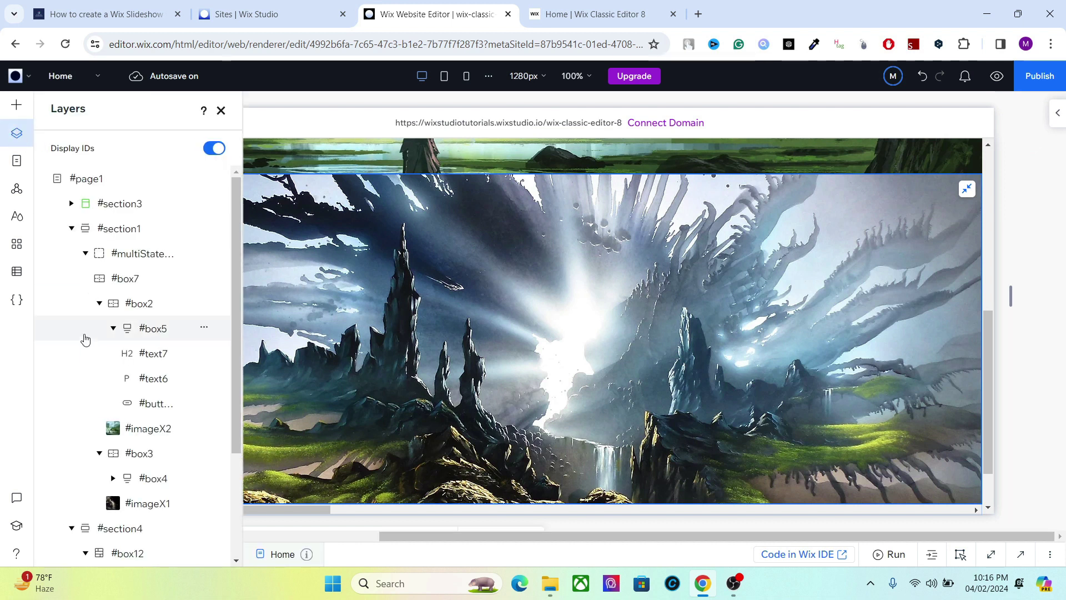
click(72, 229)
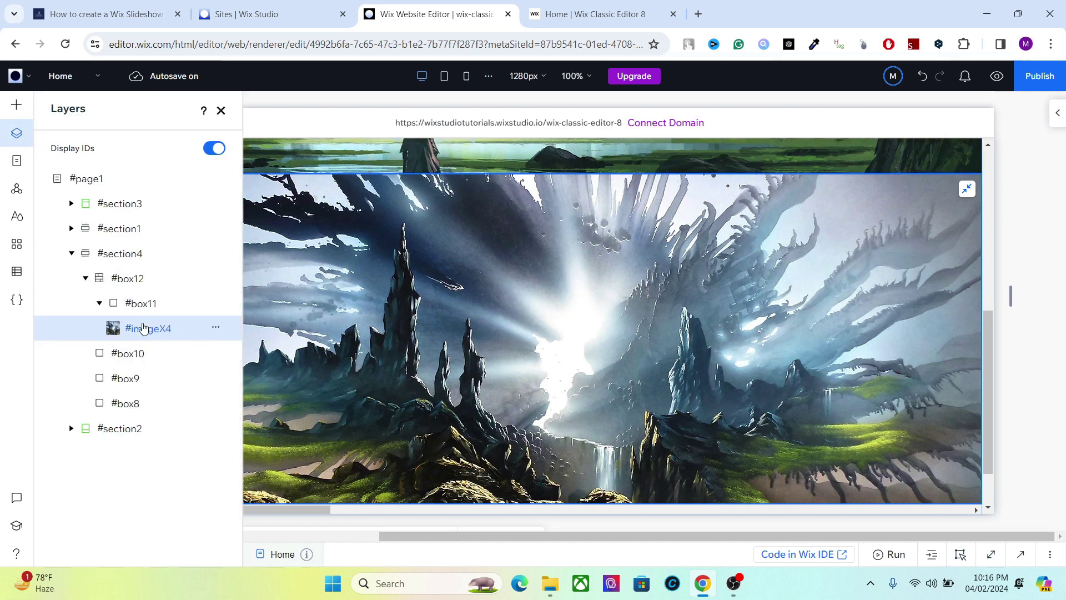
click(99, 304)
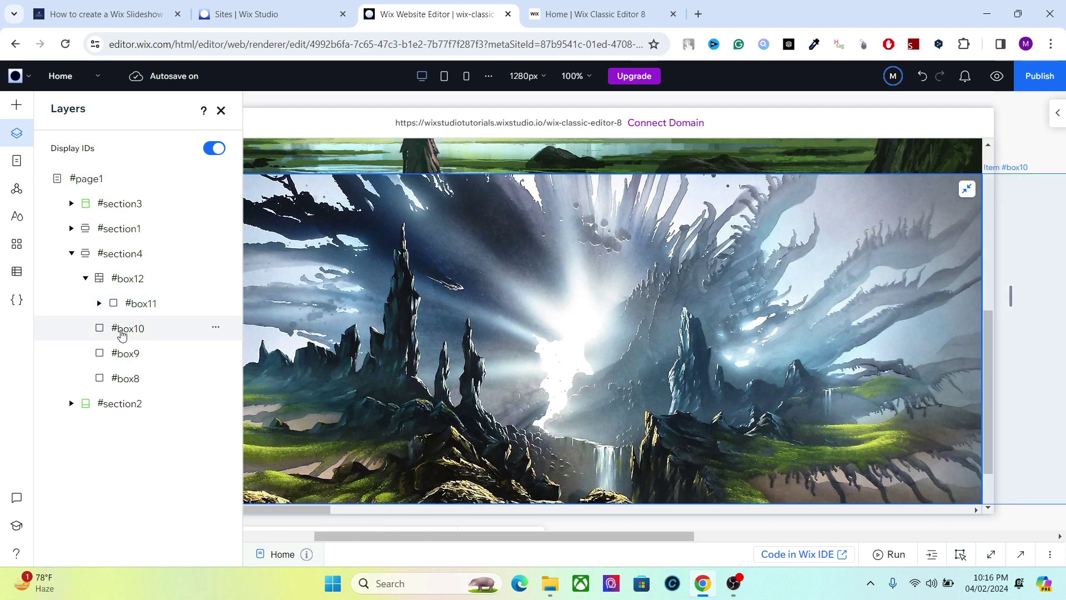
drag(150, 334, 148, 300)
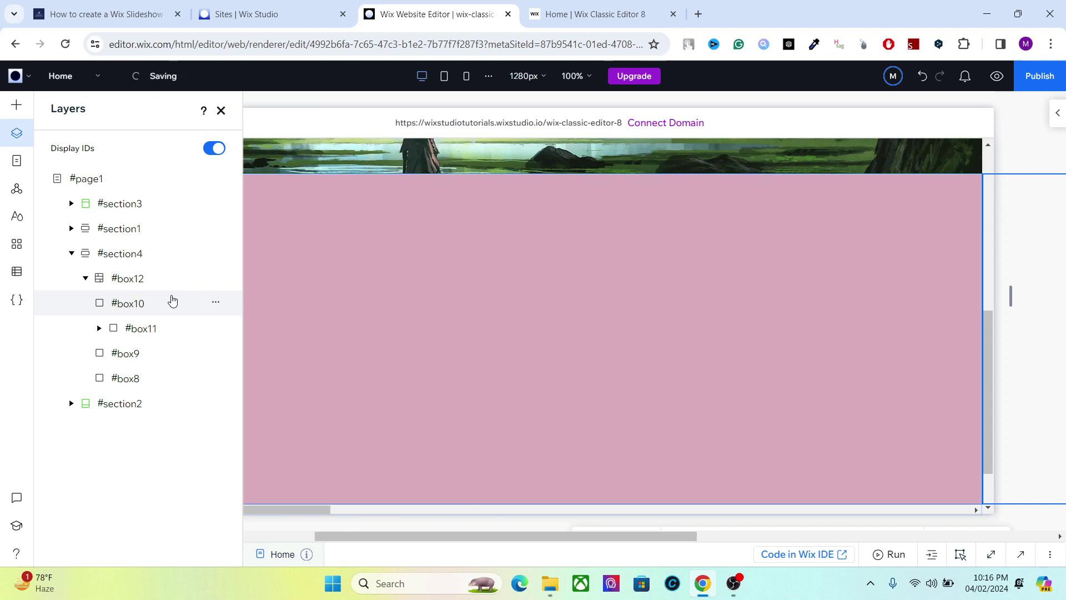
drag(428, 537, 337, 537)
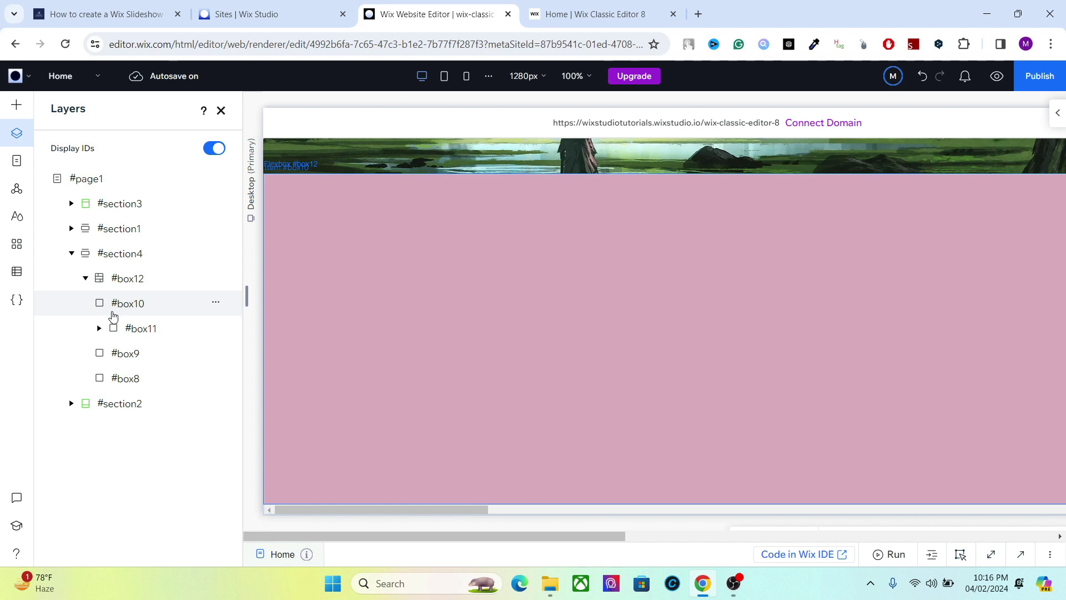
mouse_move(126, 305)
mouse_down()
mouse_move(124, 337)
mouse_move(136, 289)
mouse_move(113, 300)
mouse_up()
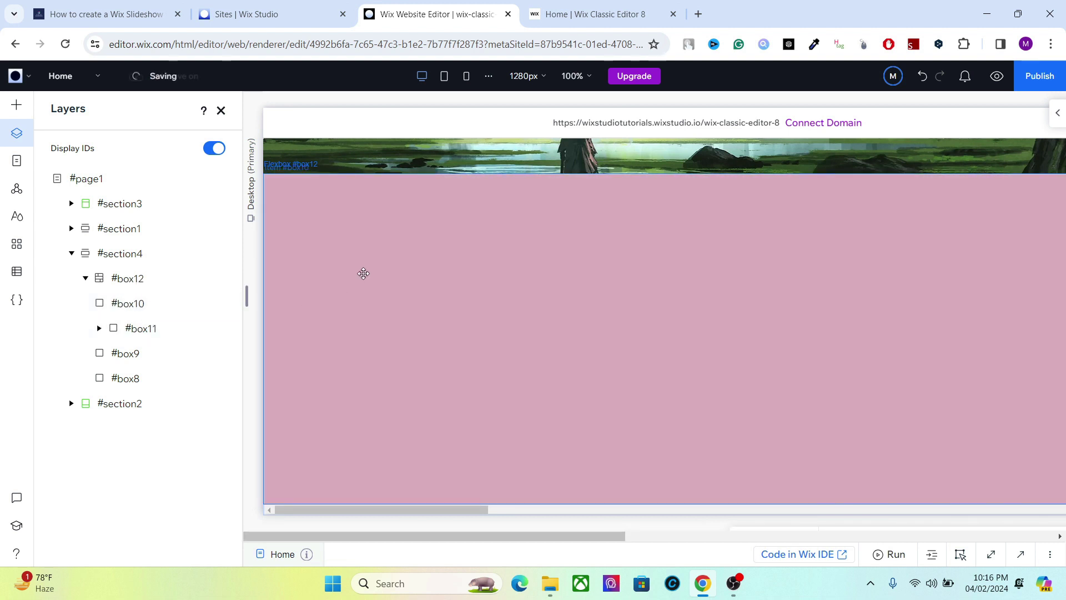
Fill the #box10 slide with a stretched image, using the dark robot picture from the Fantasy results in Media from Wix.
click(17, 109)
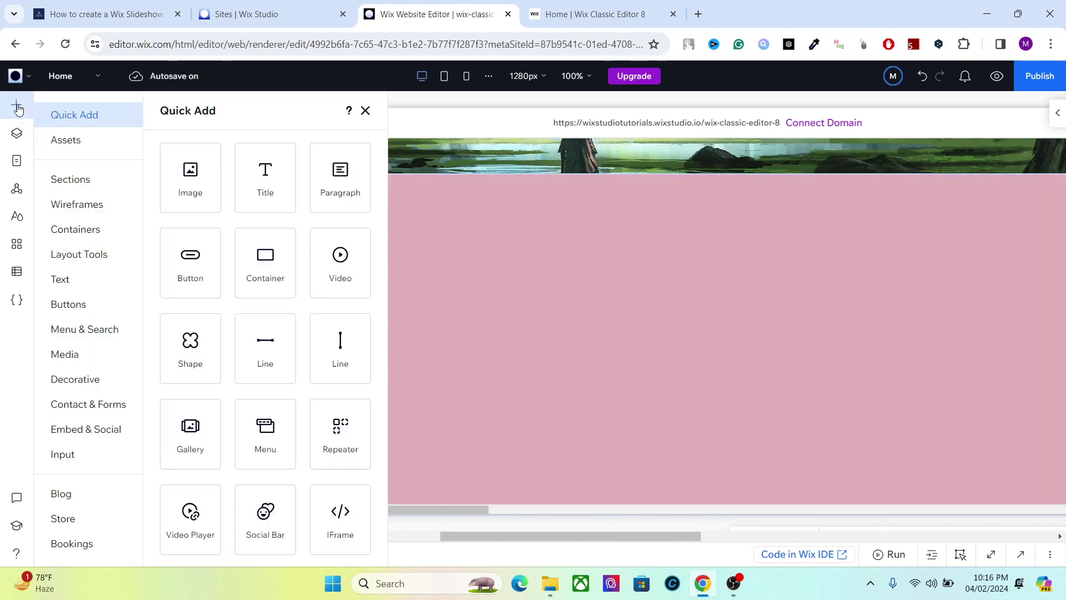
drag(221, 167, 536, 299)
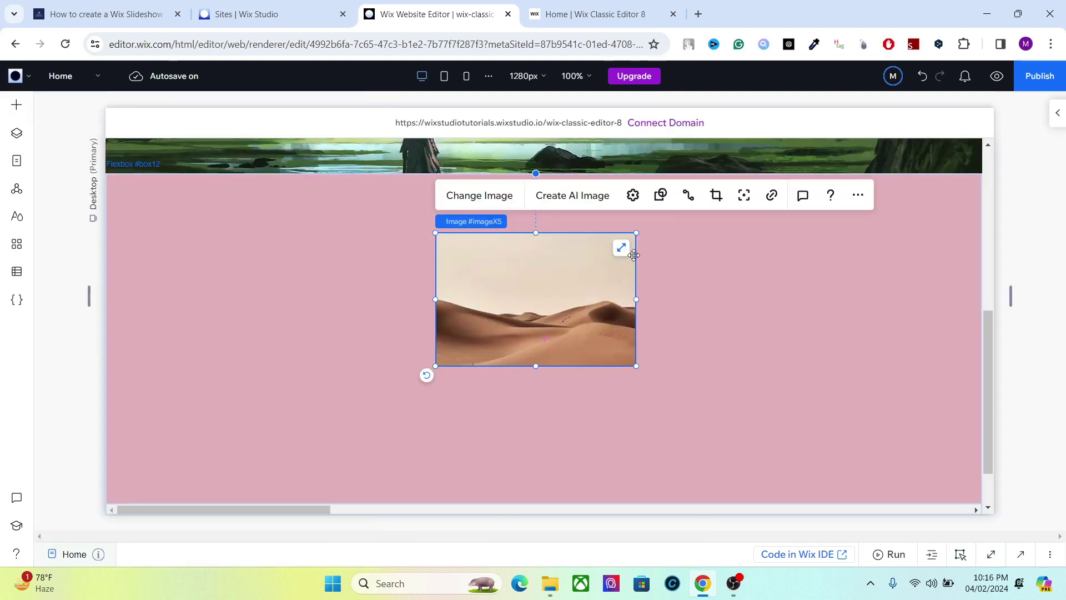
click(498, 199)
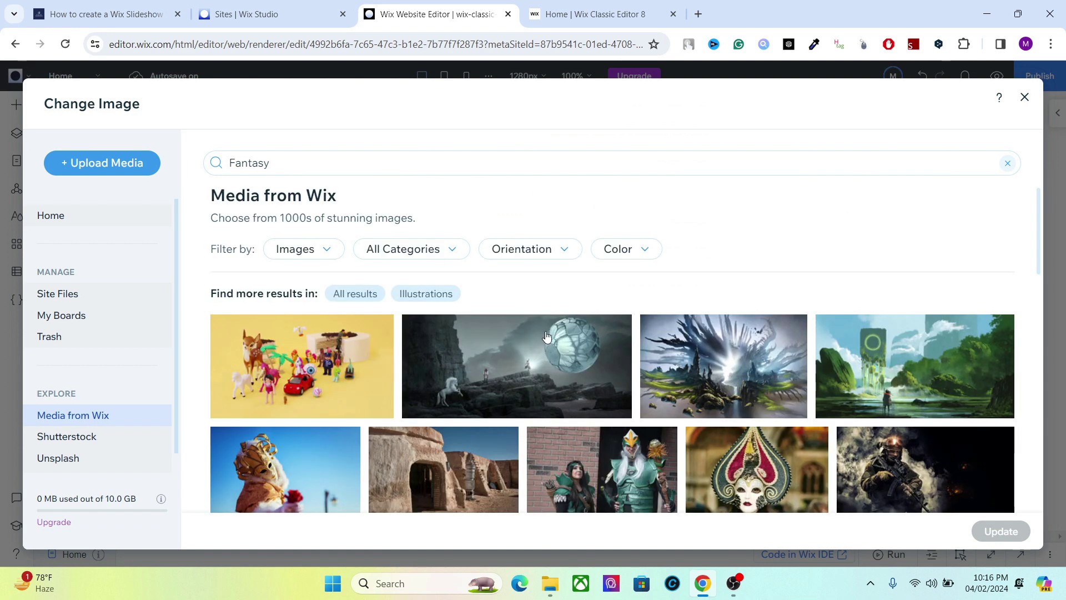
drag(1038, 261, 1030, 332)
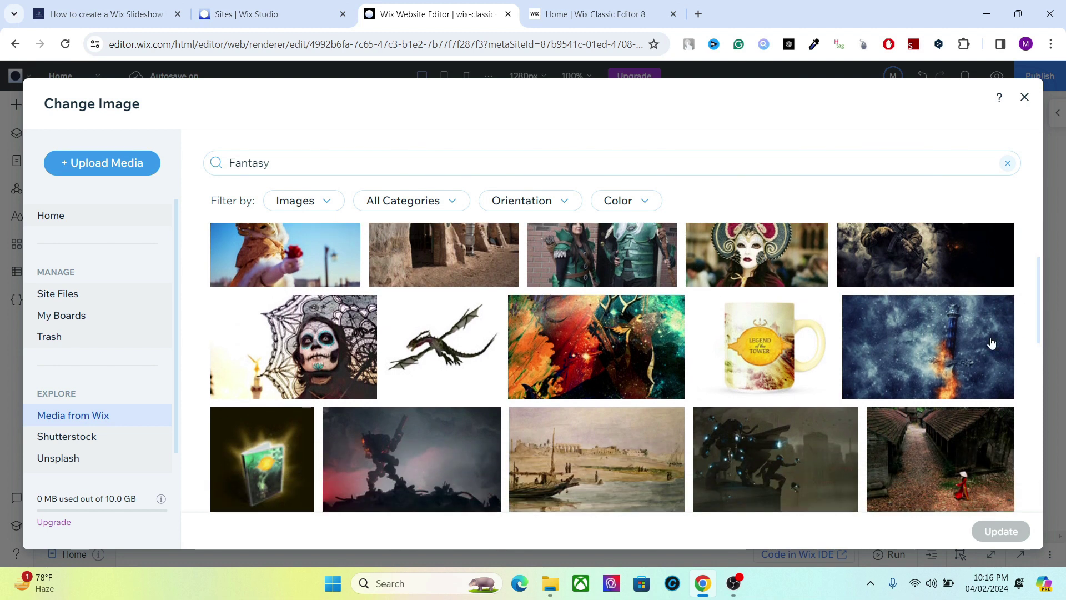
click(405, 491)
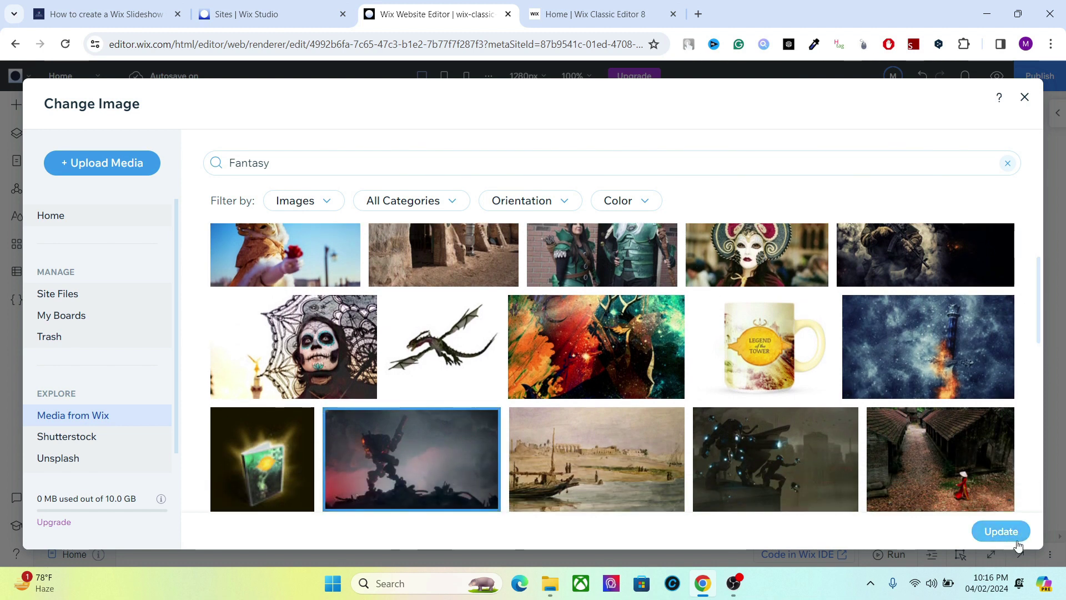
click(1000, 531)
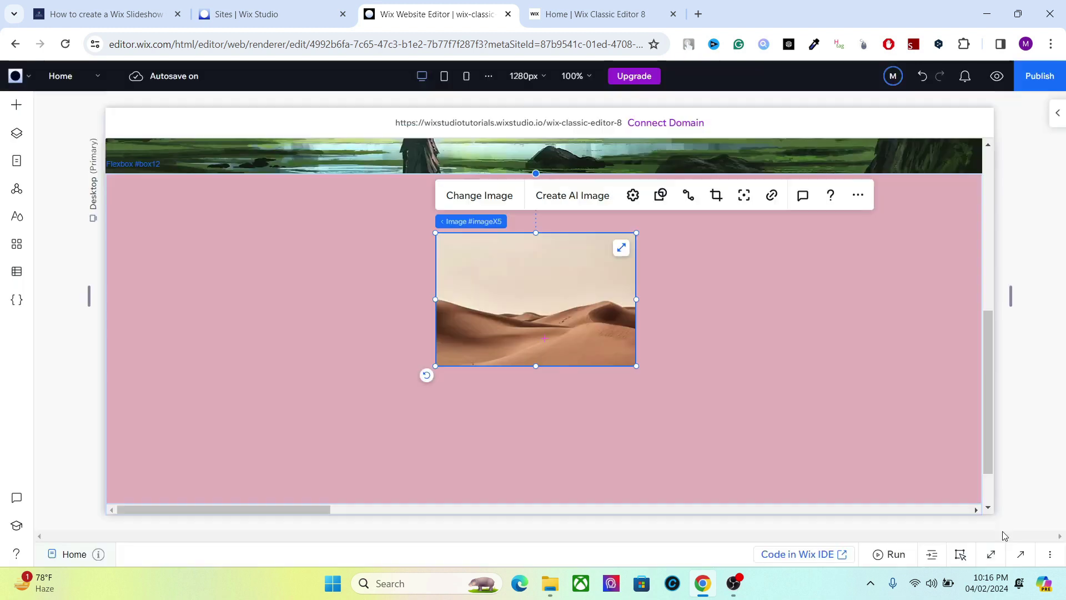
click(622, 251)
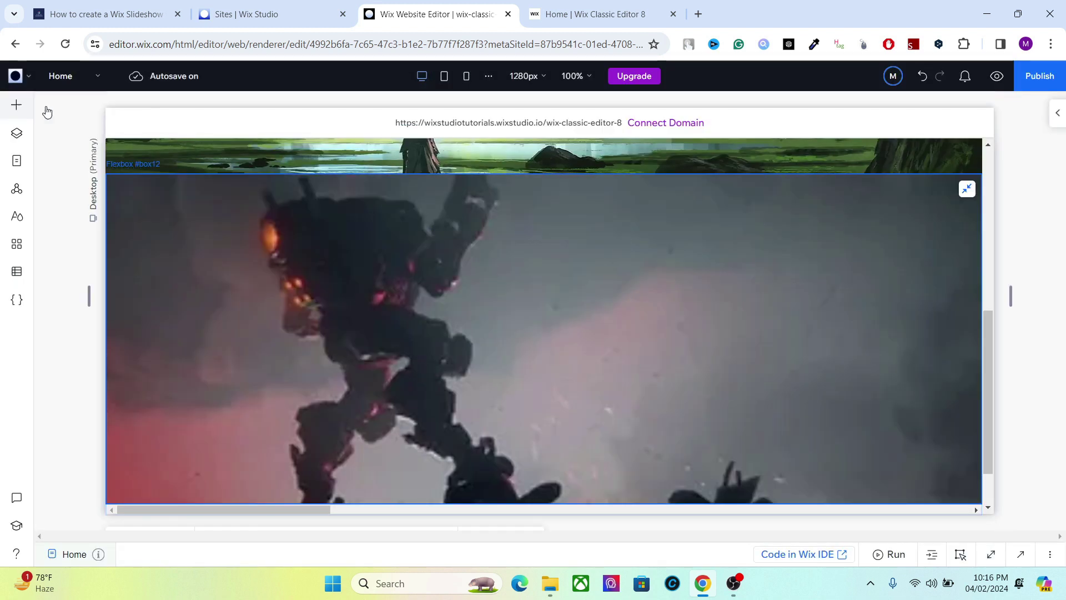
Move #box9 above #box10 in the flexbox's layers so it becomes the first slide.
click(20, 162)
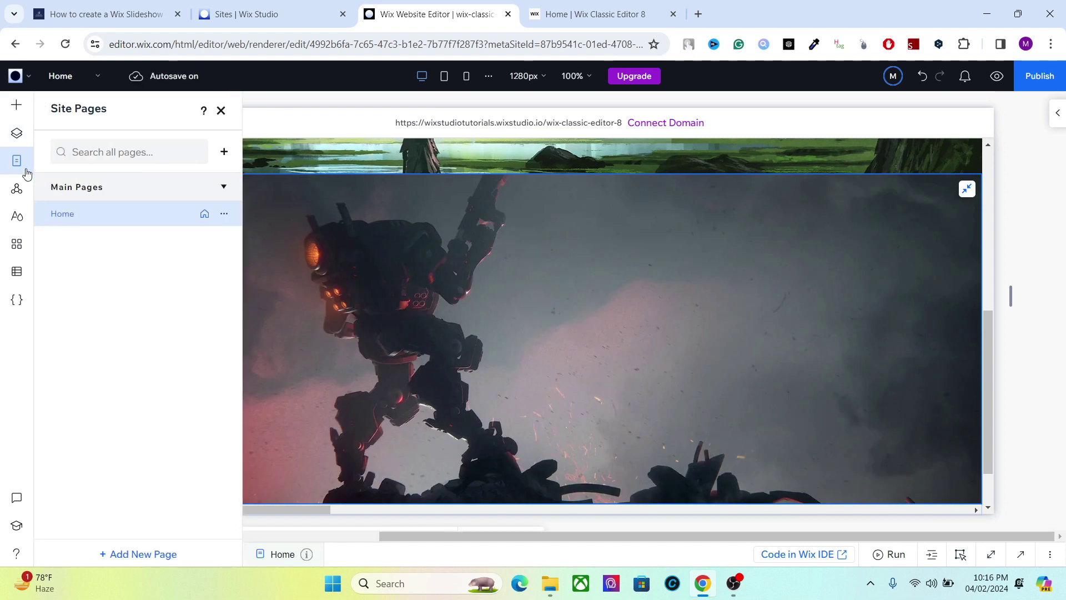
click(17, 133)
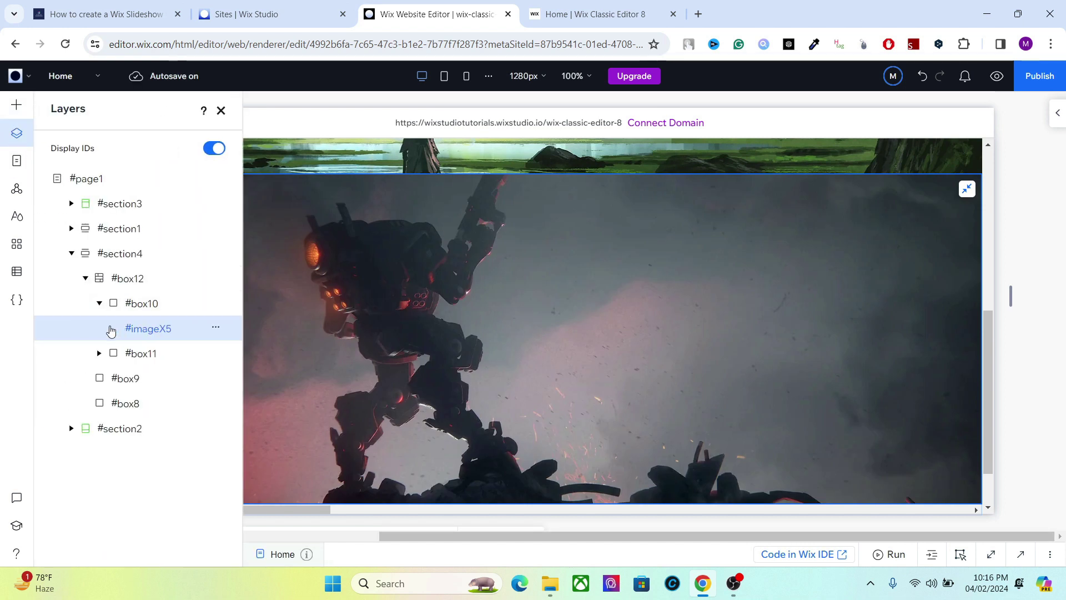
click(100, 305)
drag(119, 361, 118, 305)
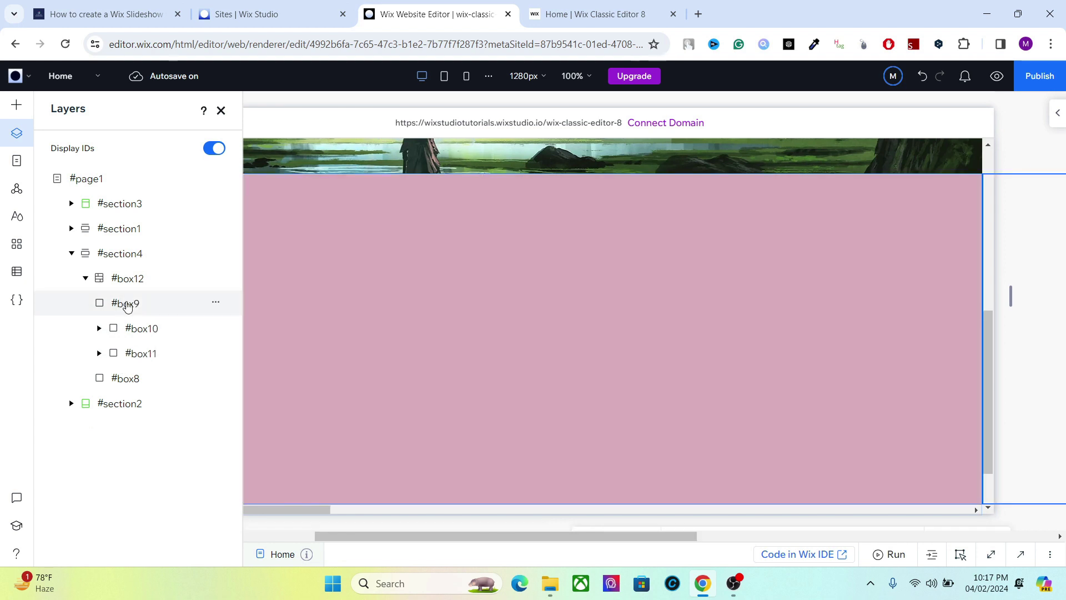
Fill the #box9 slide with a stretched image, using the Robot Wars picture from the Fantasy results in Media from Wix.
click(16, 104)
drag(190, 178, 558, 308)
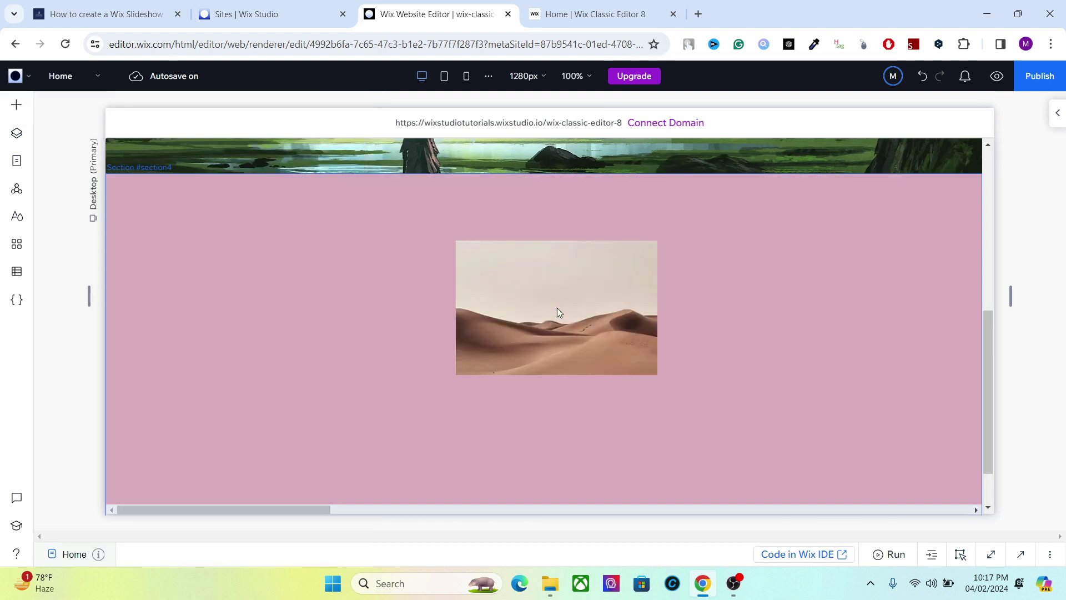
click(516, 205)
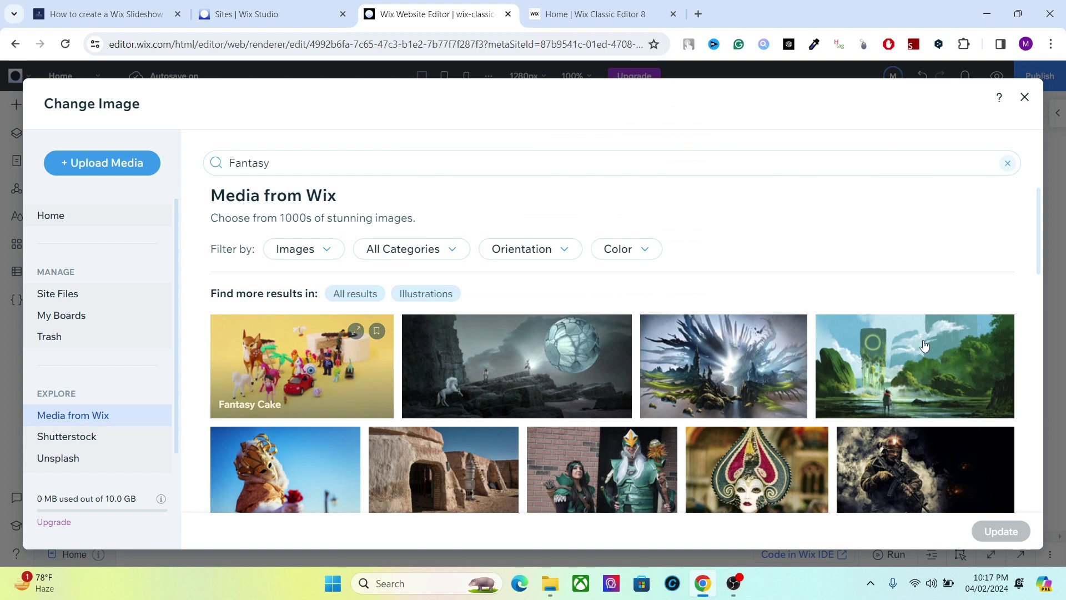
drag(1034, 257, 1016, 368)
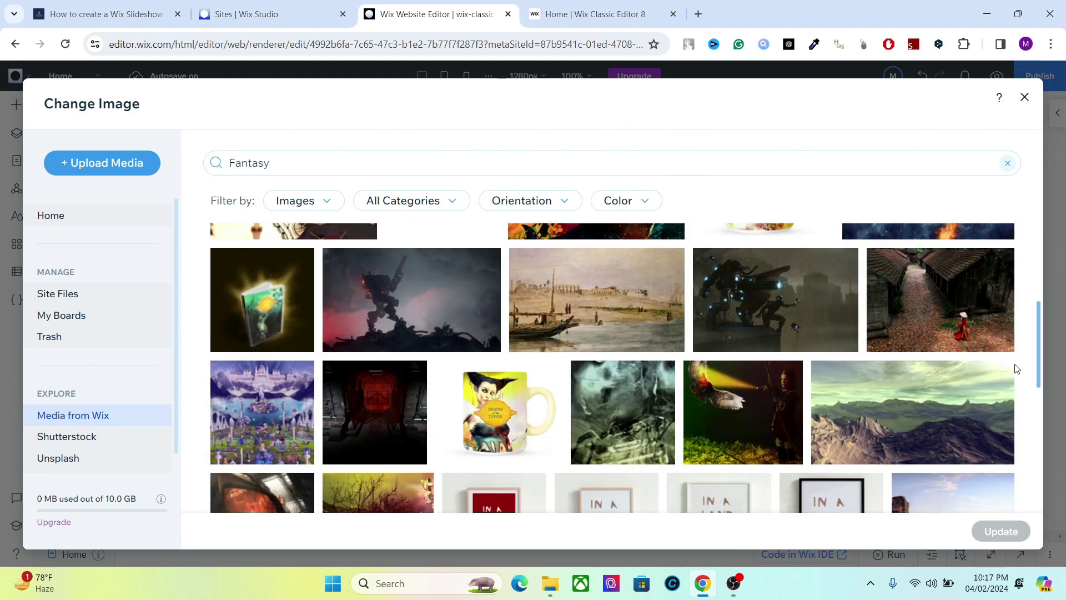
click(797, 316)
click(984, 538)
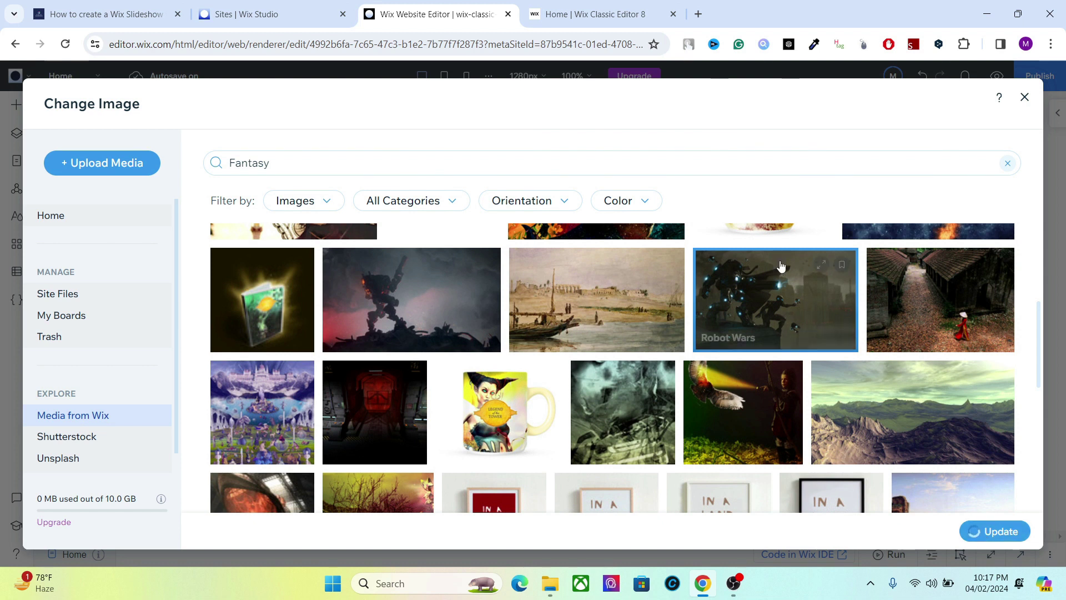
click(642, 256)
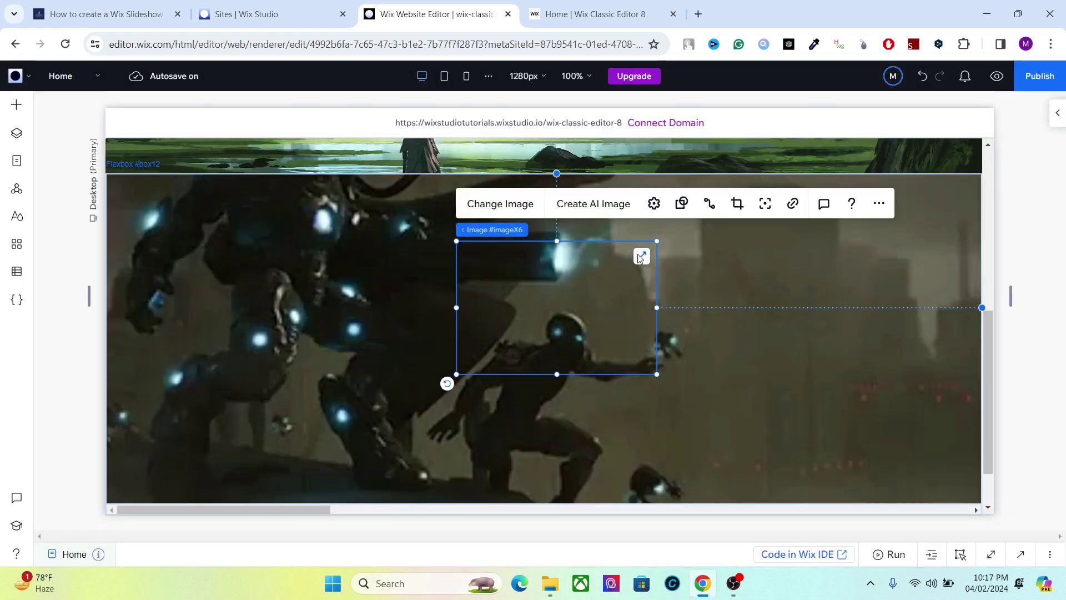
Move #box8 above #box9 in the flexbox's layers so it becomes the first slide.
click(16, 133)
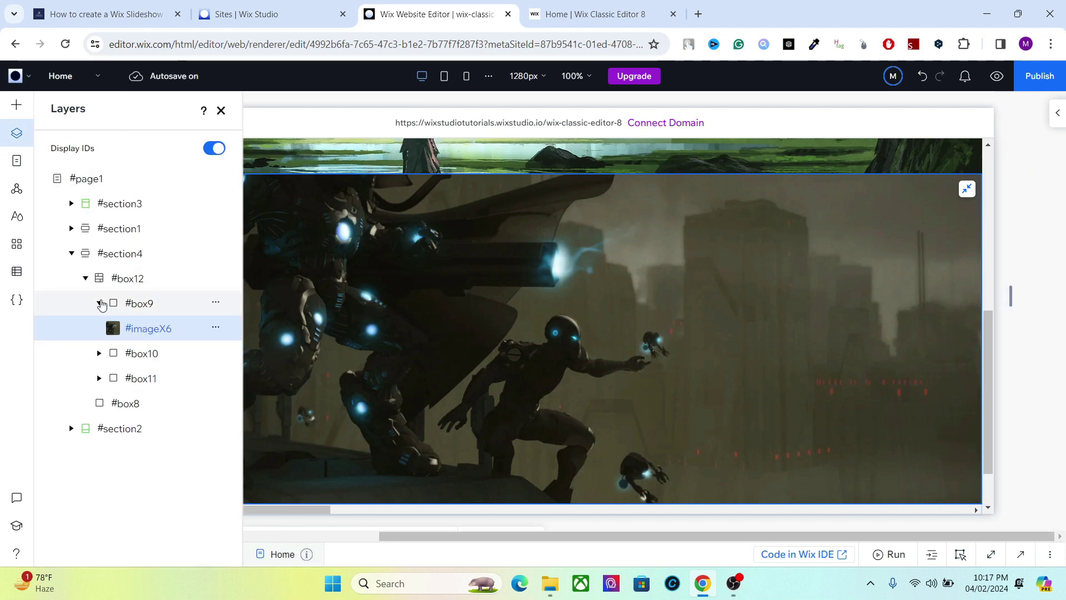
click(100, 302)
drag(111, 373, 114, 307)
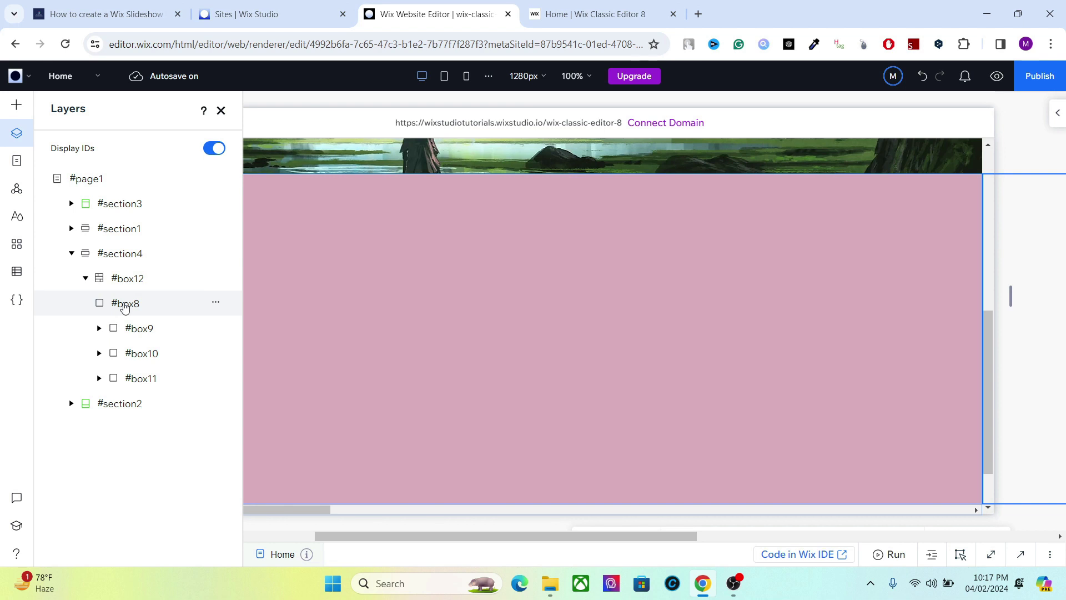
Fill the #box8 slide with a stretched image, using the Space Army picture from the Fantasy results in Media from Wix.
click(17, 111)
click(537, 317)
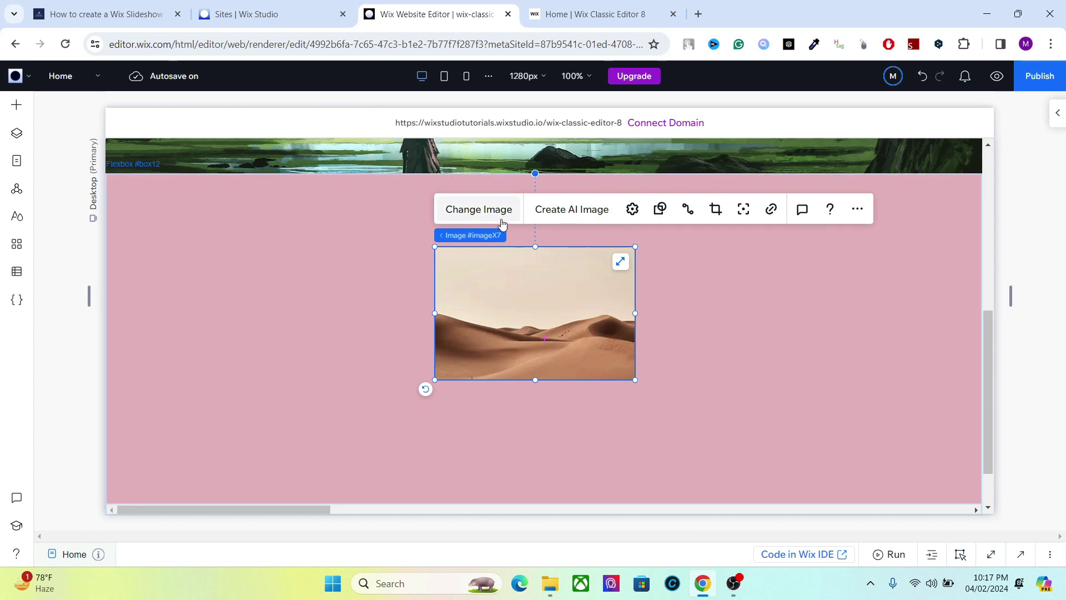
click(478, 209)
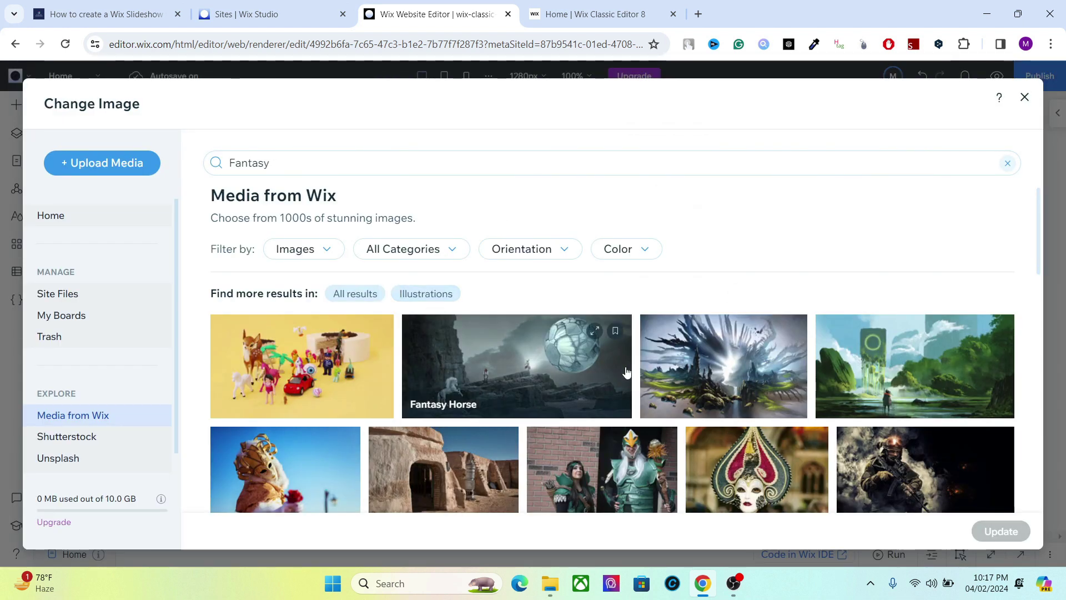
drag(1037, 242, 990, 456)
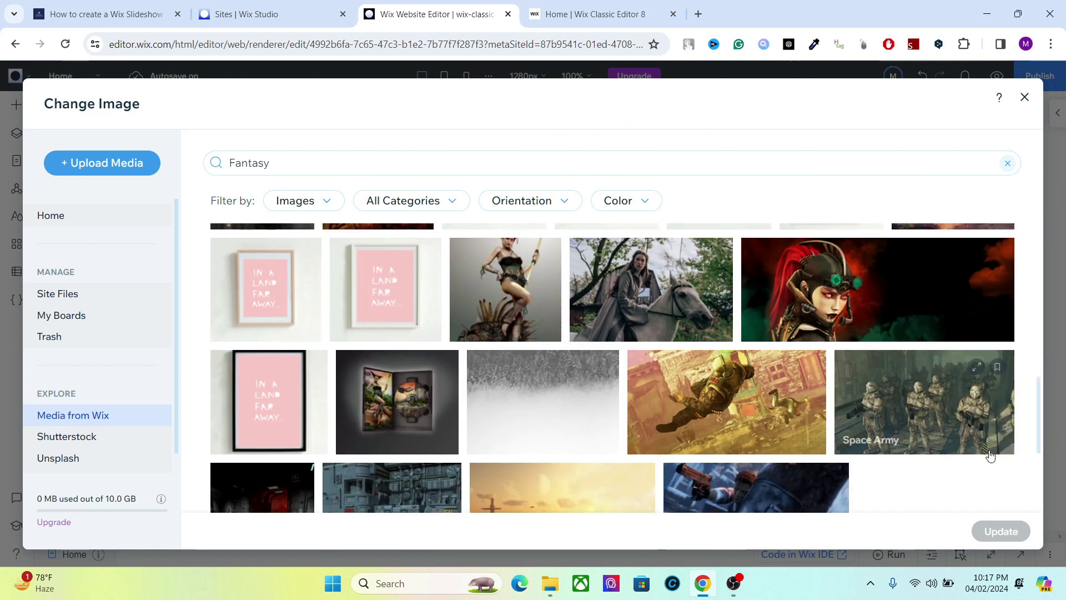
click(893, 303)
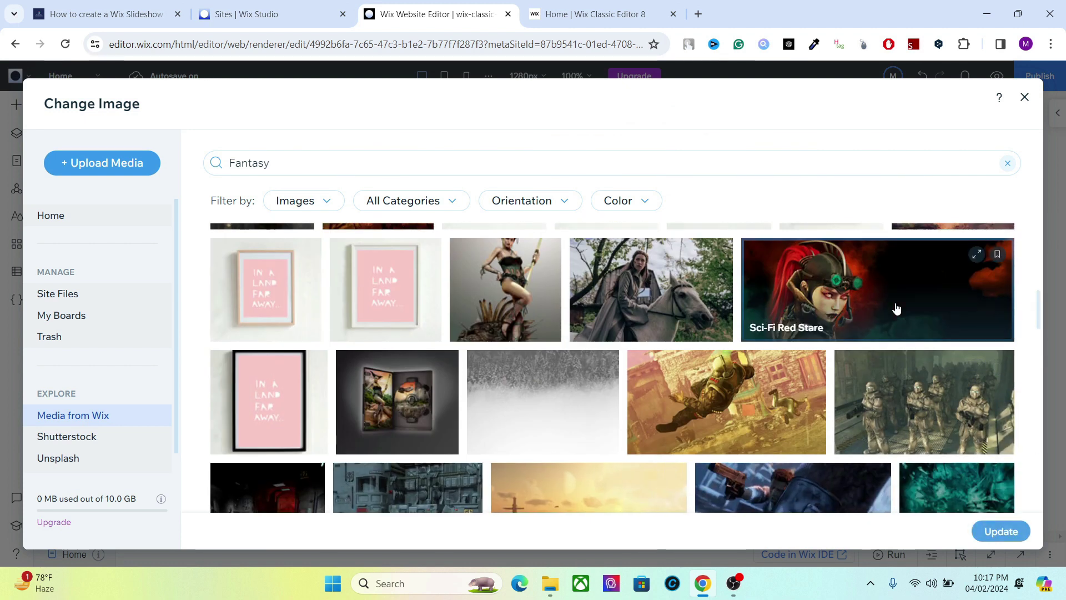
click(963, 452)
click(1001, 536)
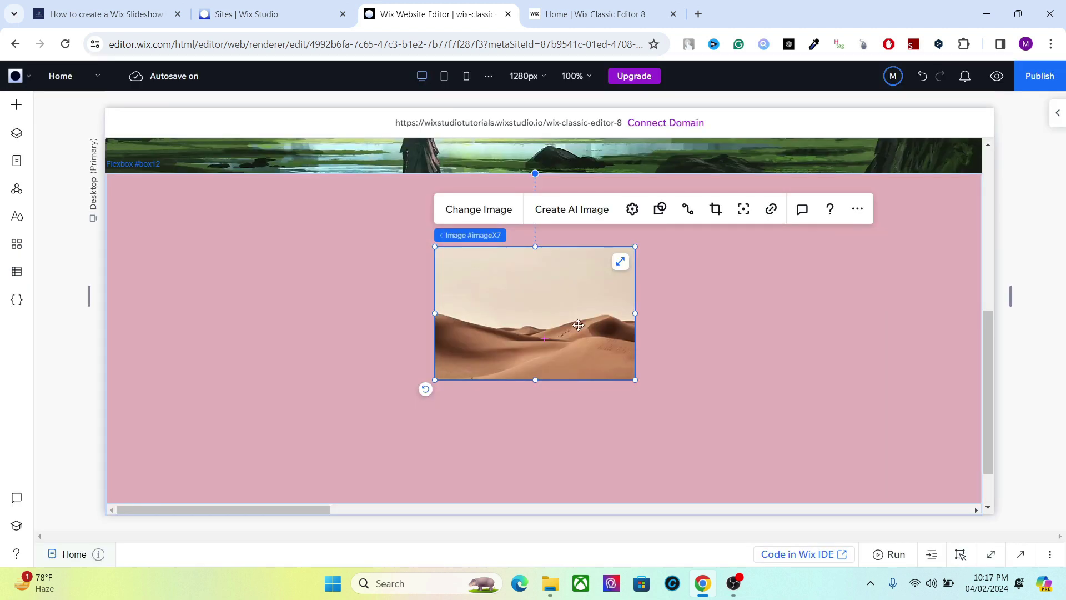
click(618, 261)
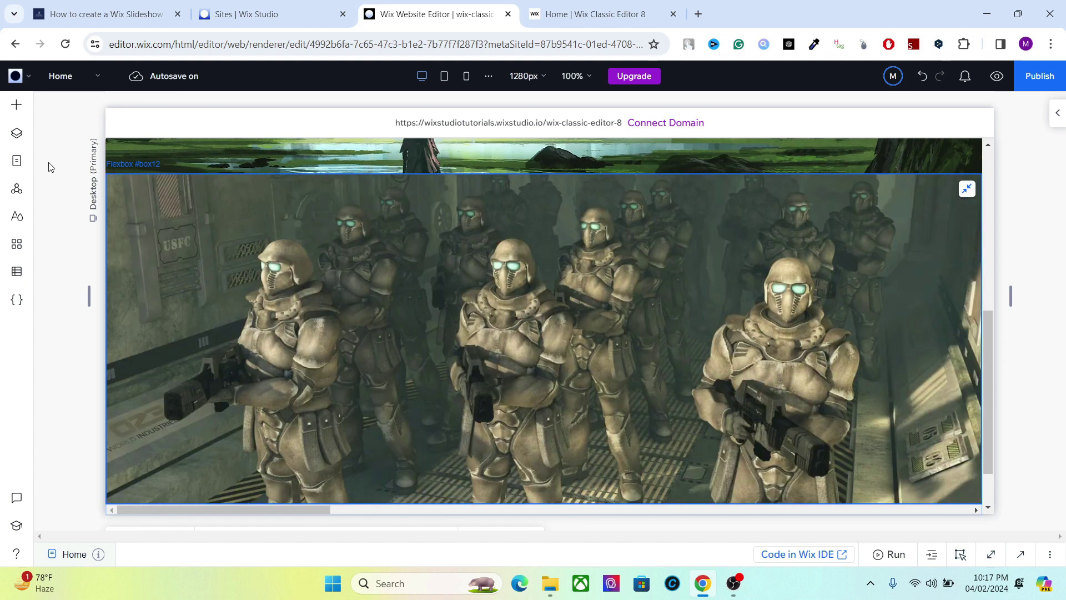
Select the #box12 flexbox that holds the slides and show its design properties.
click(17, 133)
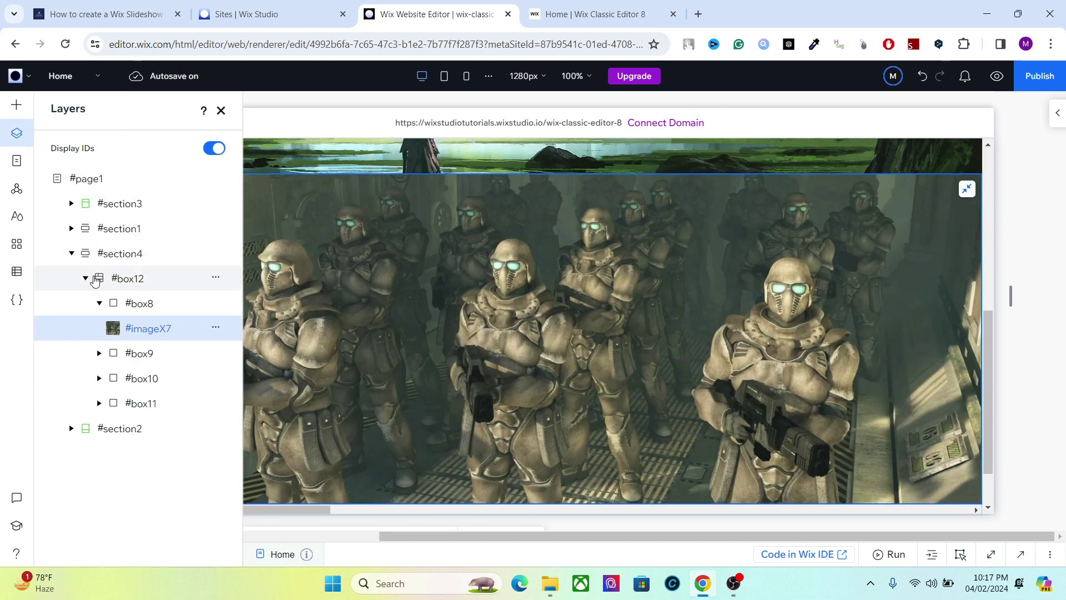
click(113, 279)
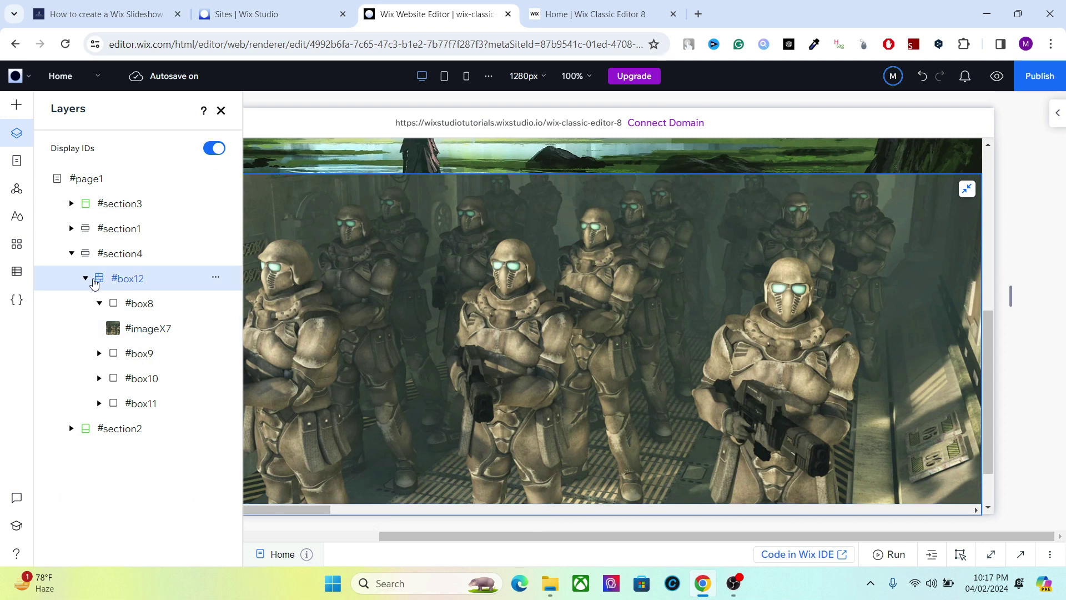
click(220, 110)
drag(988, 385, 1064, 136)
click(1057, 113)
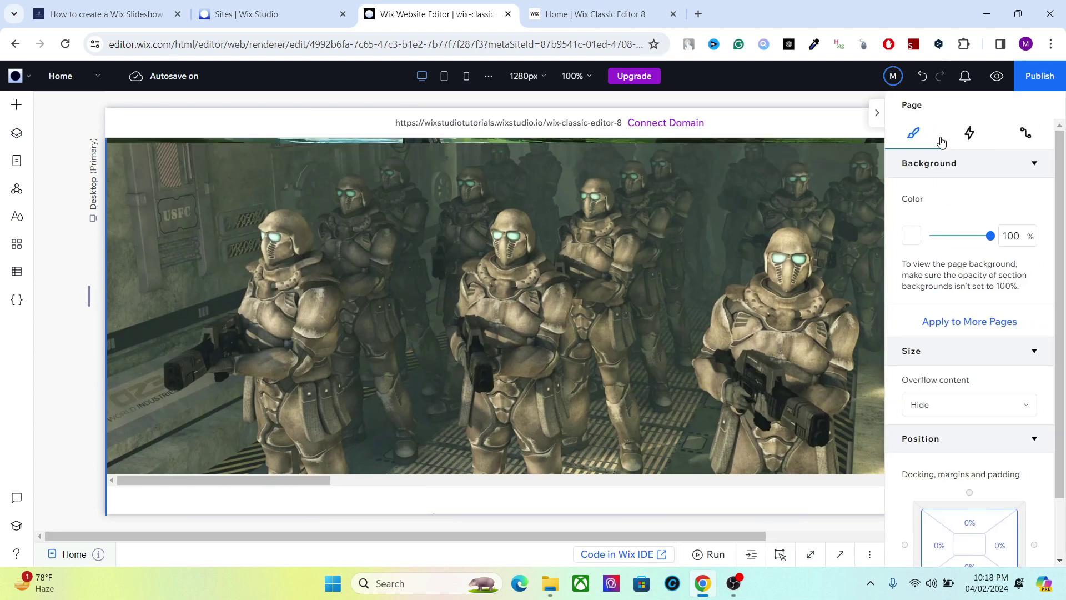
click(472, 205)
click(468, 220)
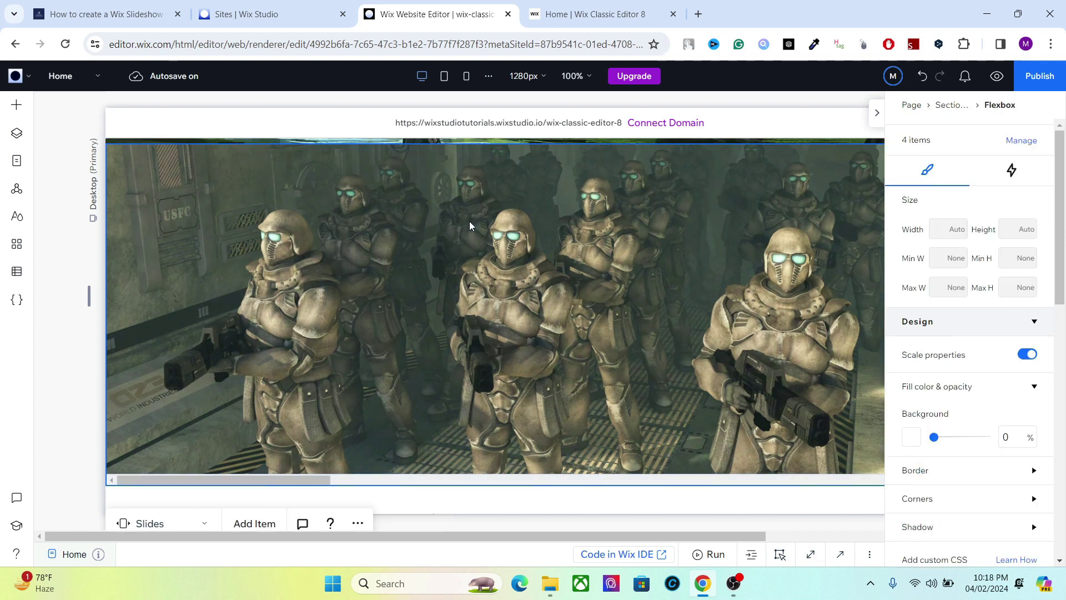
Add an extra item to the slides flexbox, check it in the layers, and remove it again.
click(246, 524)
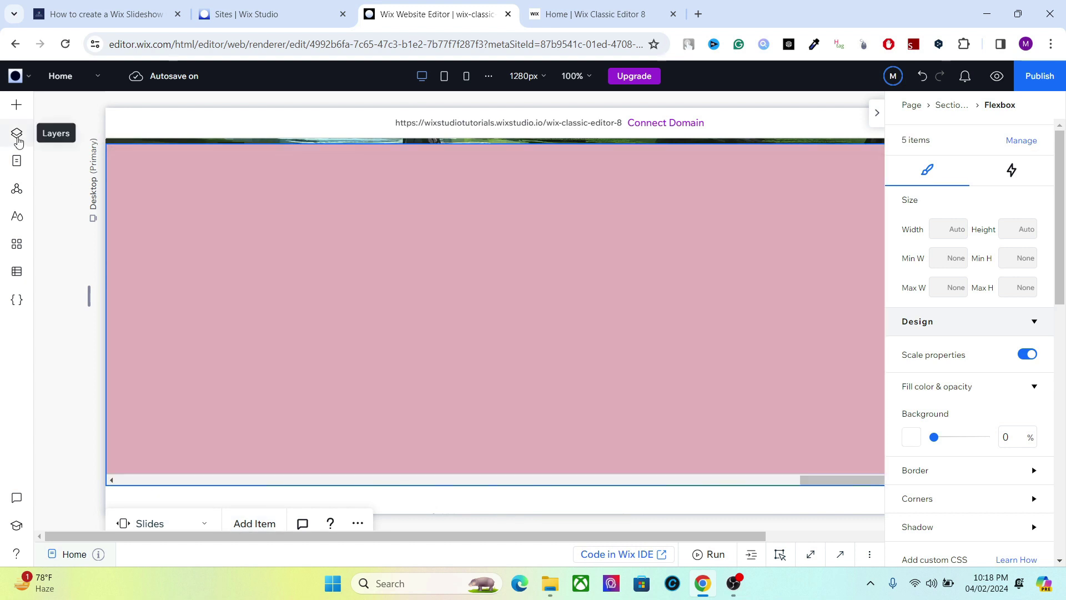
click(16, 133)
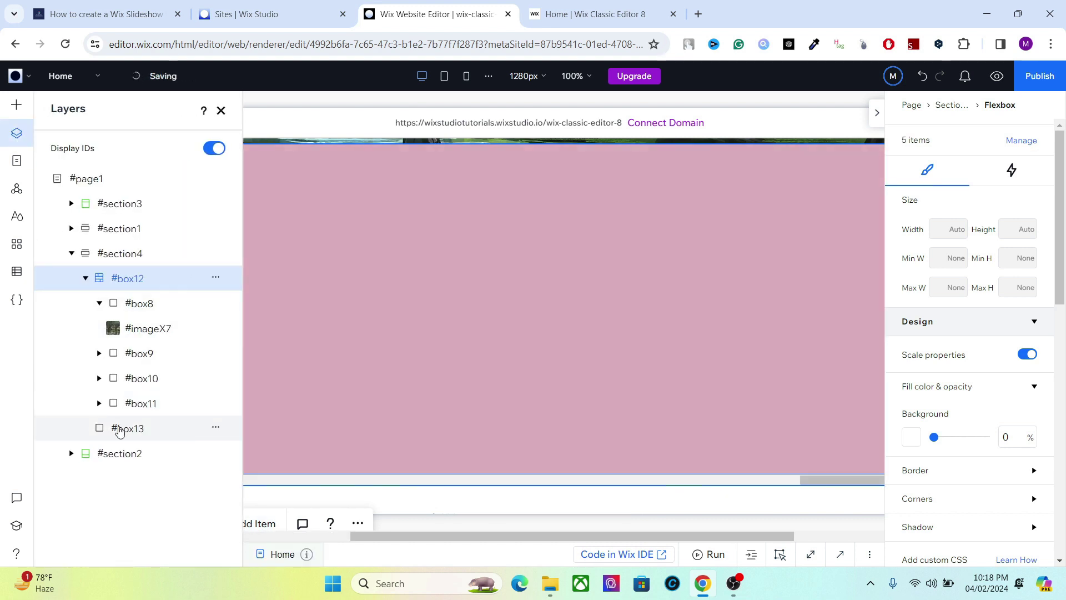
click(215, 427)
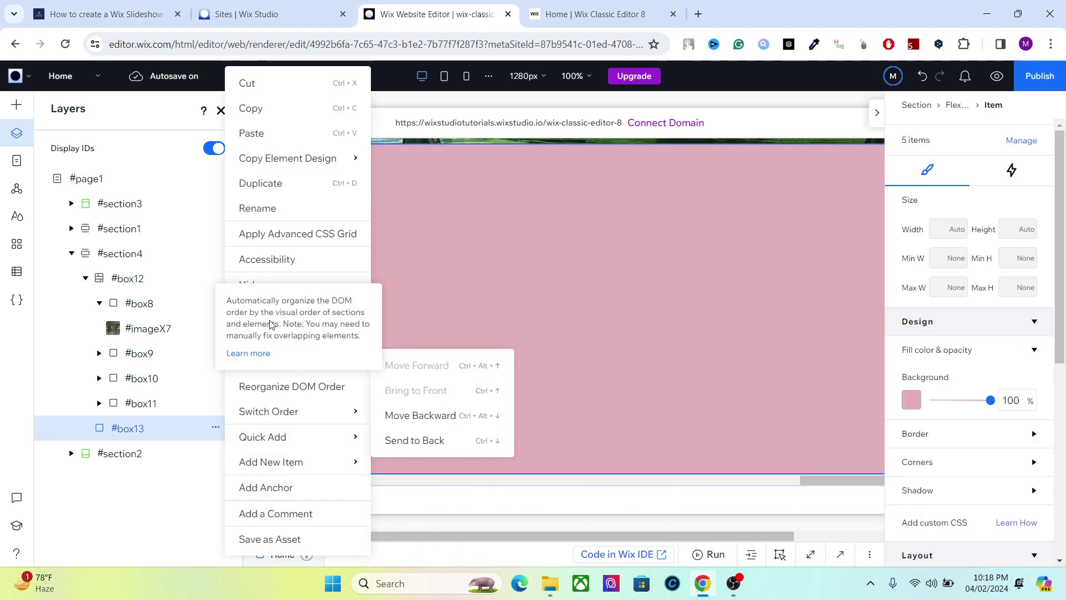
click(321, 311)
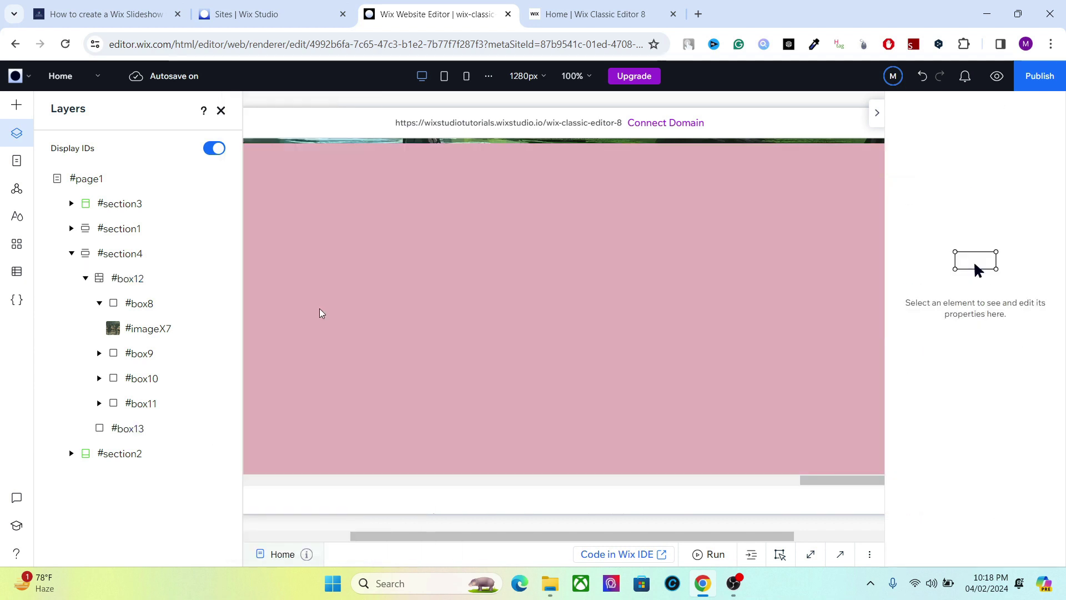
click(221, 110)
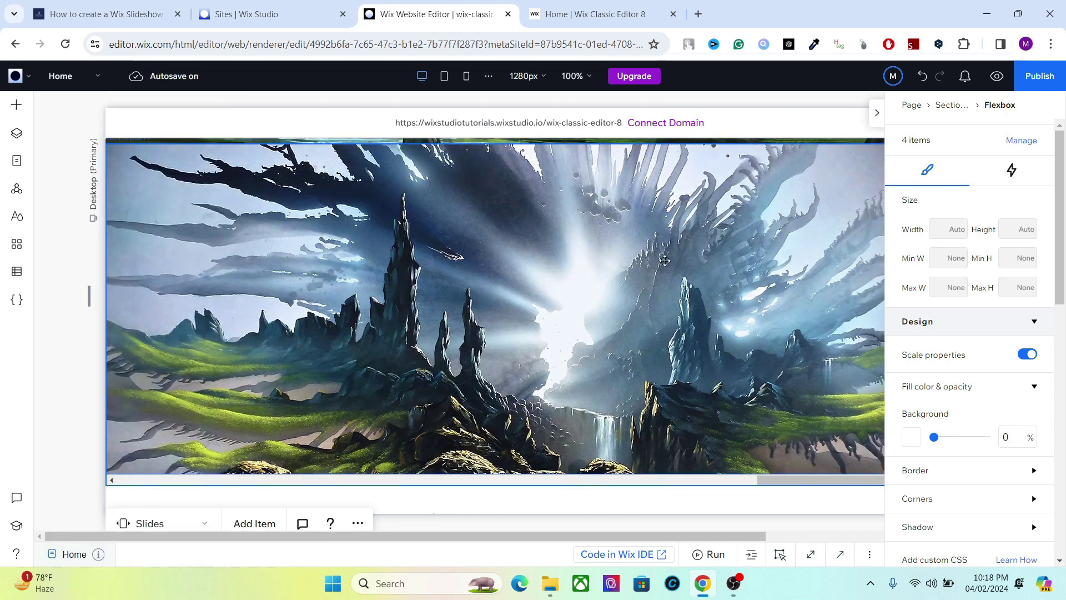
Hide the scrollbar of the slides flexbox and add arrows as its navigation.
drag(1062, 287, 1050, 335)
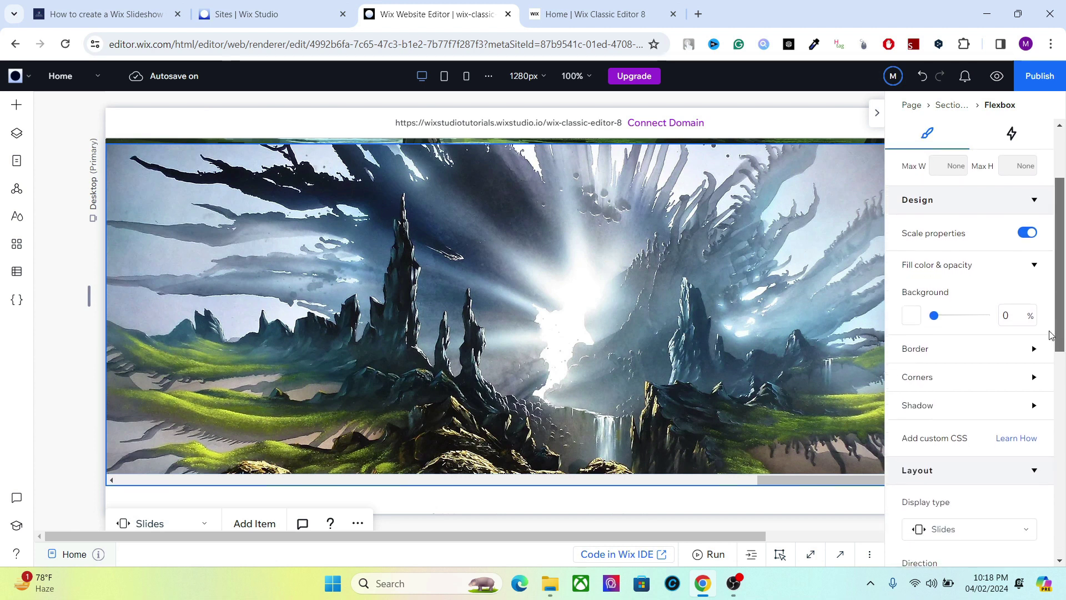
scroll(1044, 355, down, 4)
scroll(1017, 410, down, 3)
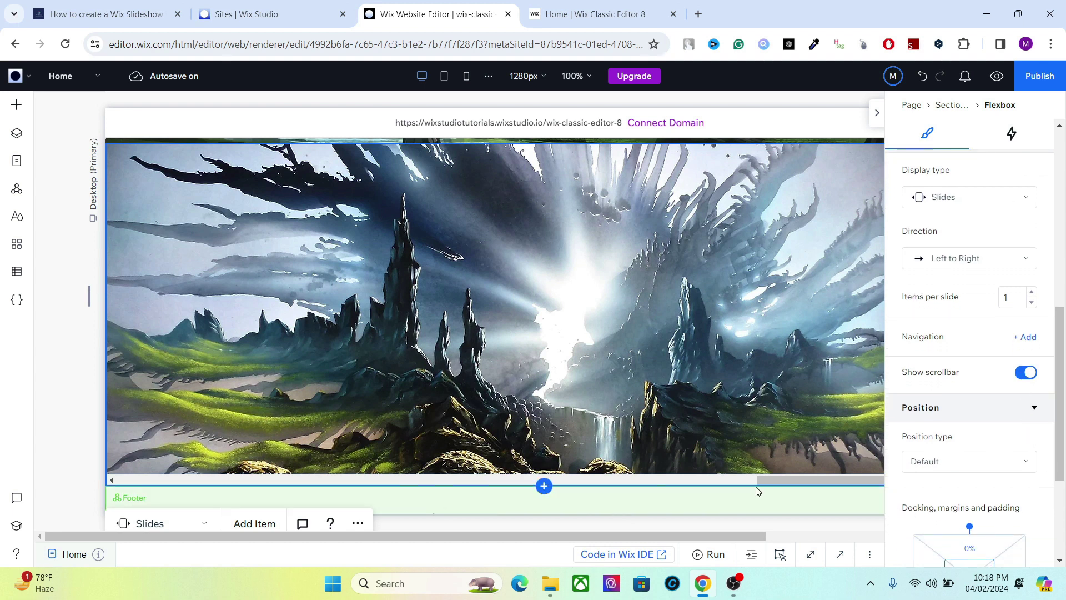
click(1024, 373)
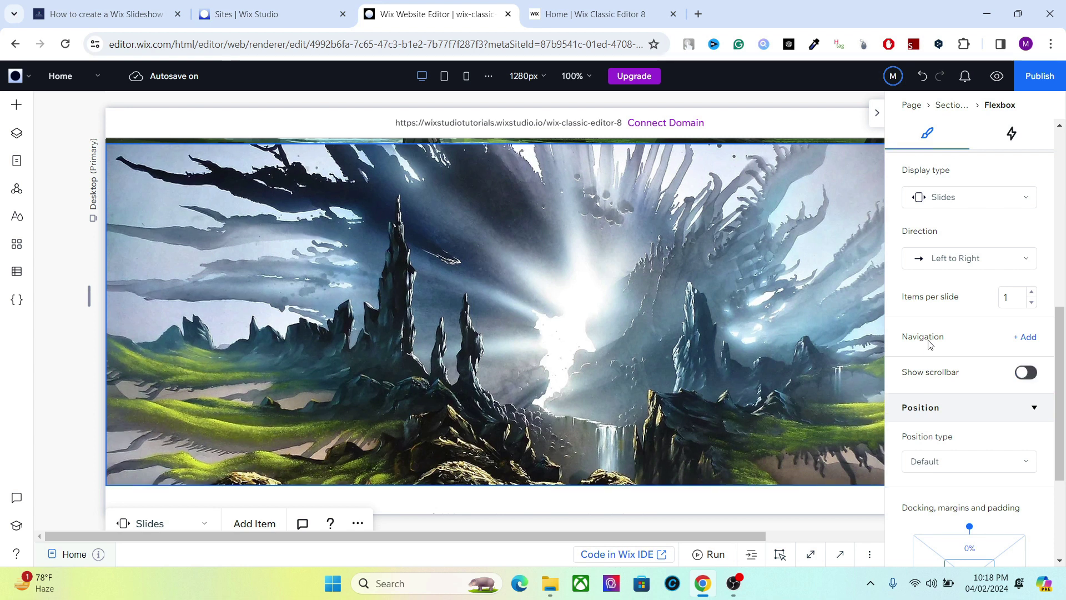
click(1026, 338)
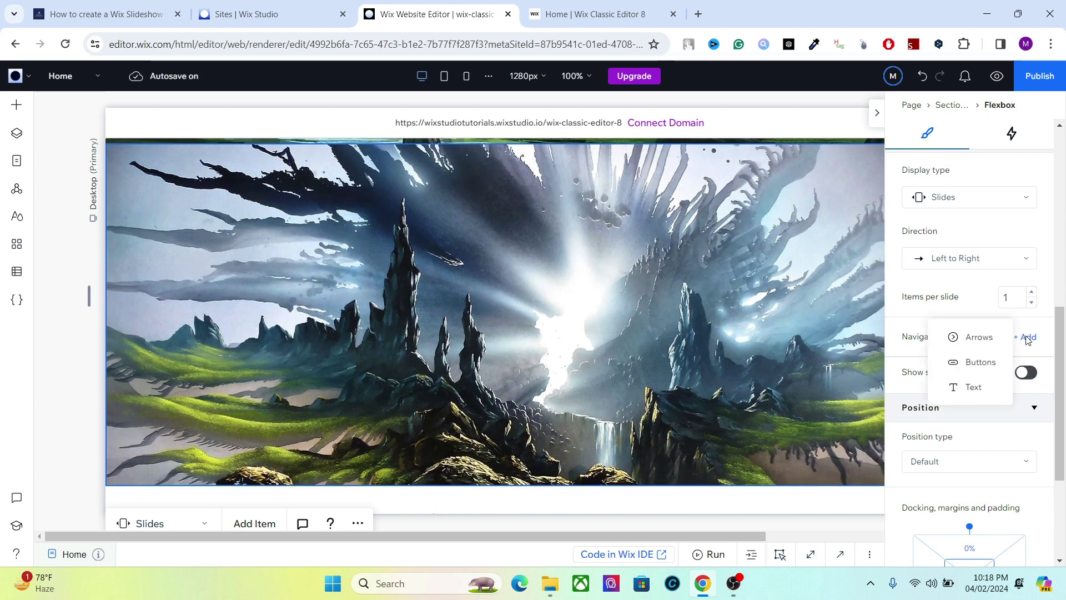
click(962, 339)
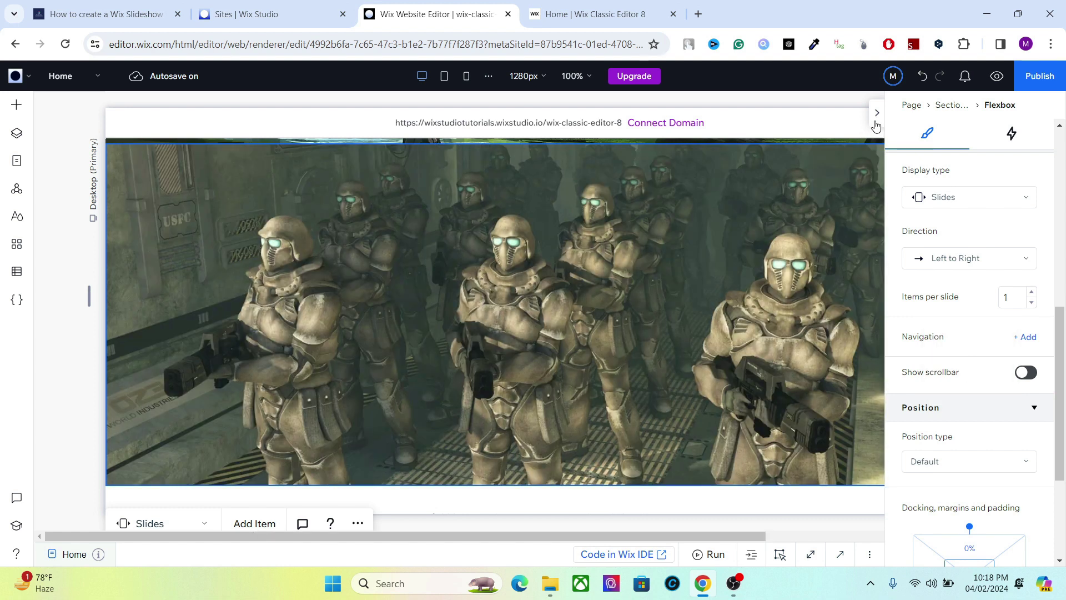
click(876, 114)
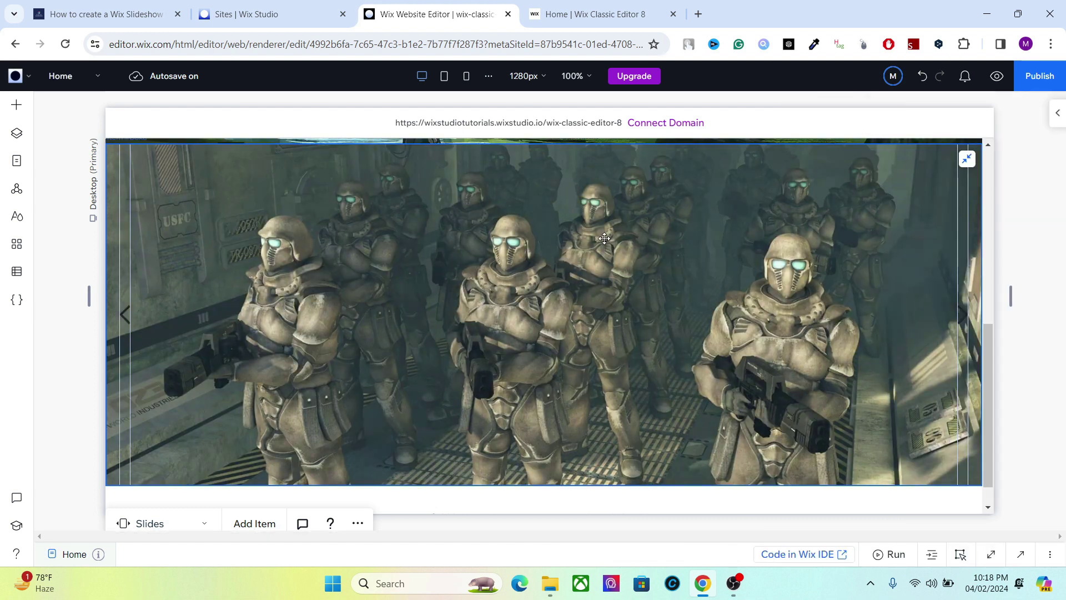
Set the fill color of both slide navigation arrows to white (#FFFFFF).
click(963, 312)
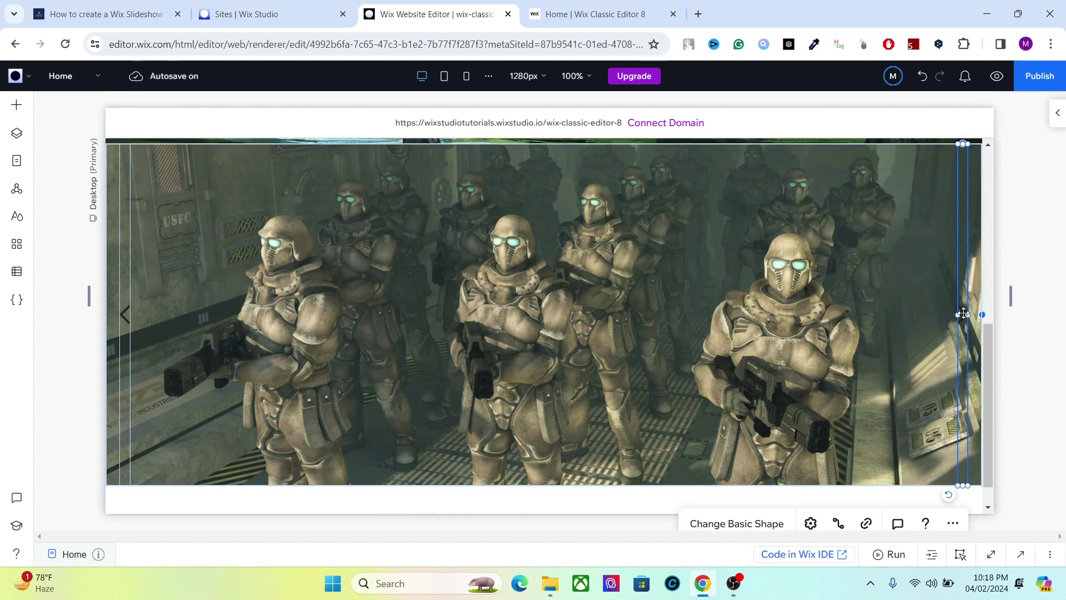
click(1057, 114)
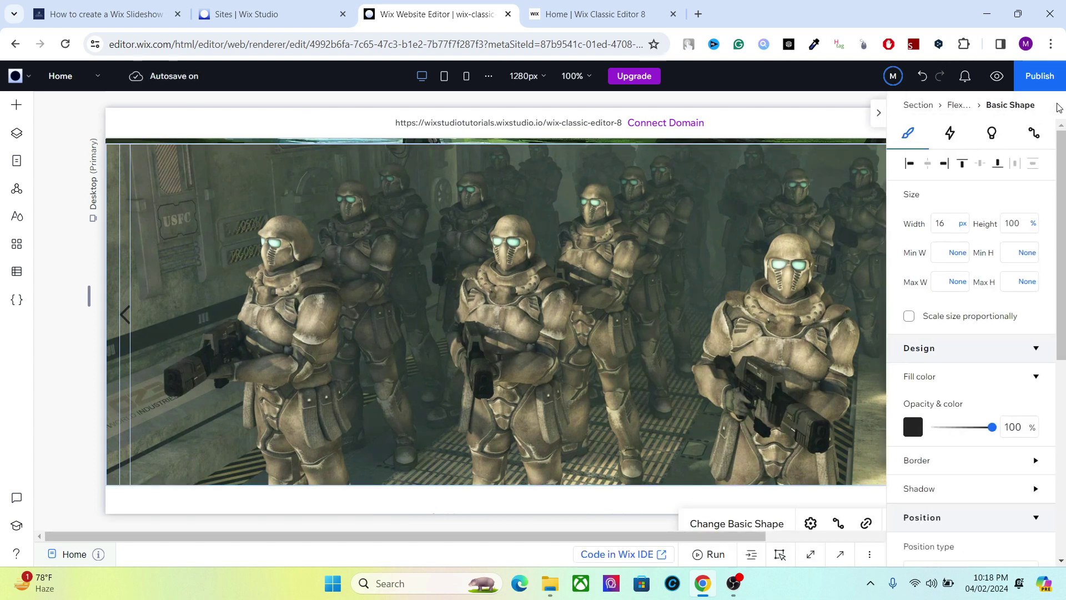
click(911, 427)
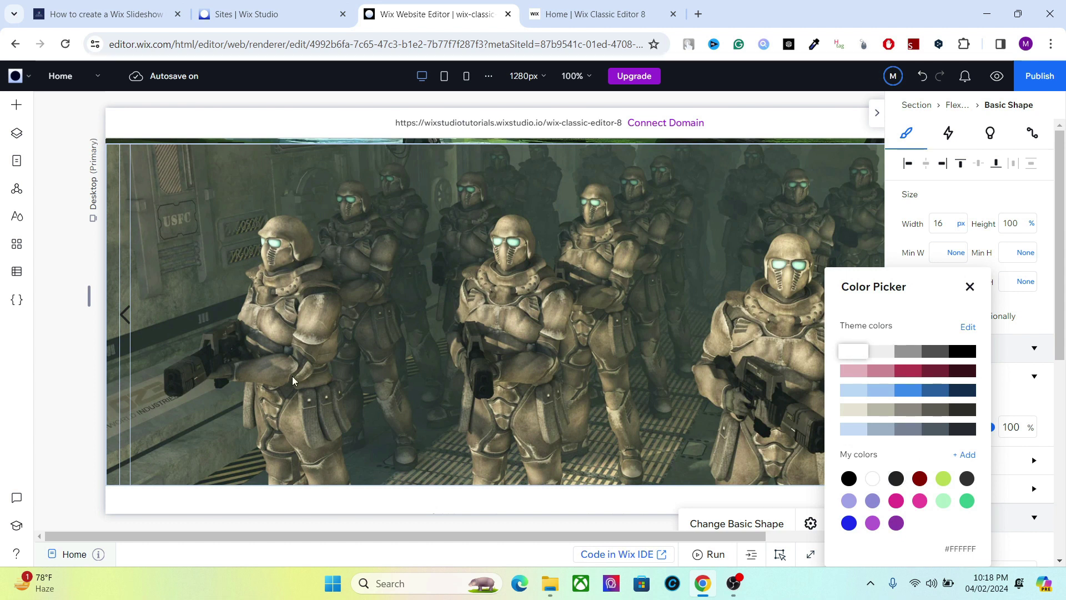
click(123, 311)
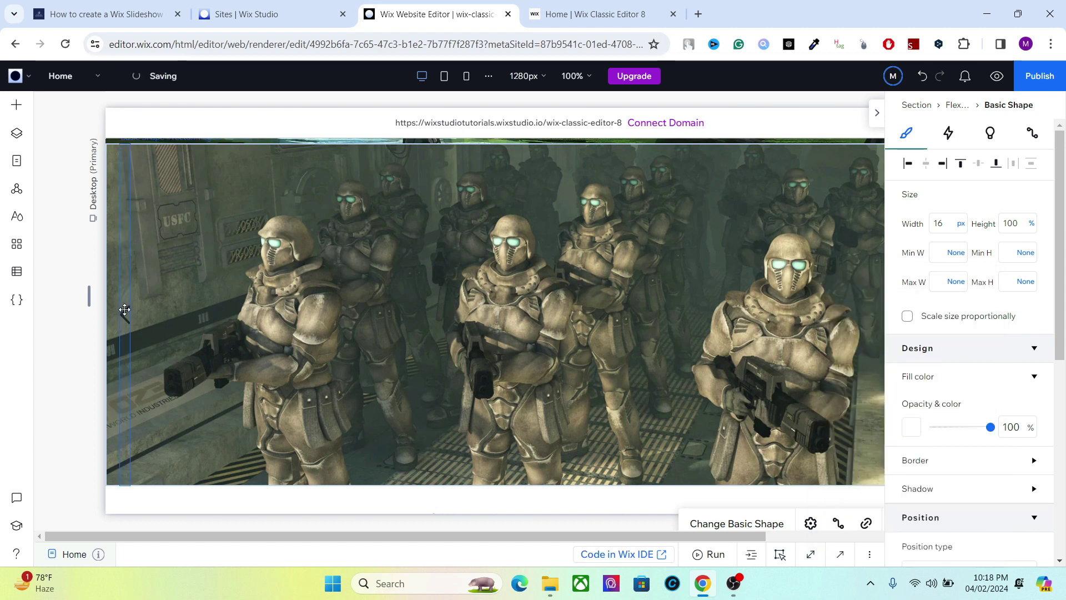
click(124, 312)
click(910, 427)
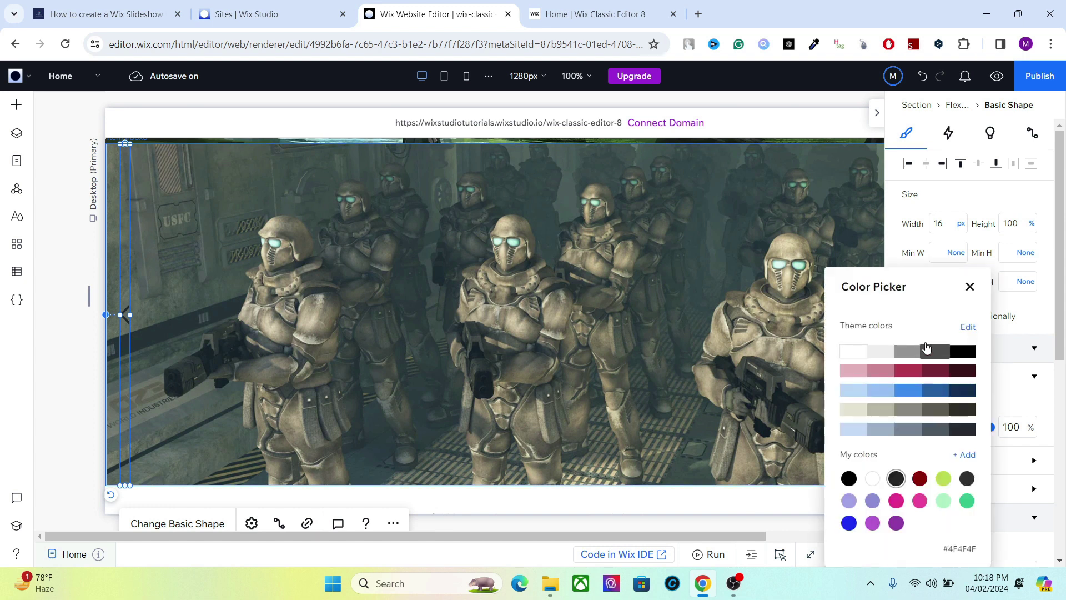
click(969, 287)
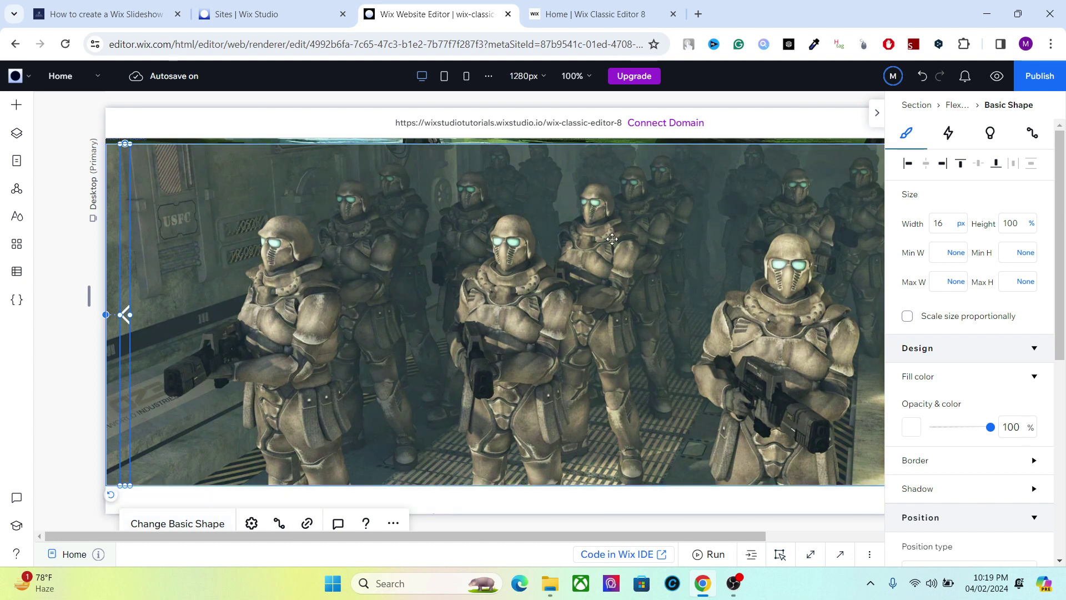
click(702, 210)
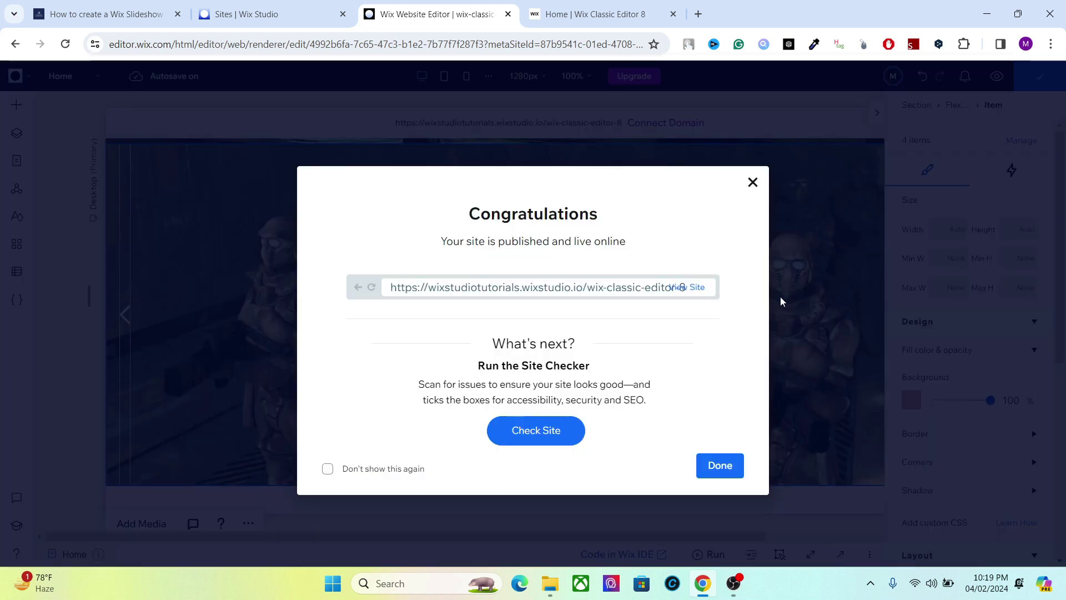
Open the published site, close its outdated copy, and go to the flexbox slides below the first slideshow.
click(694, 287)
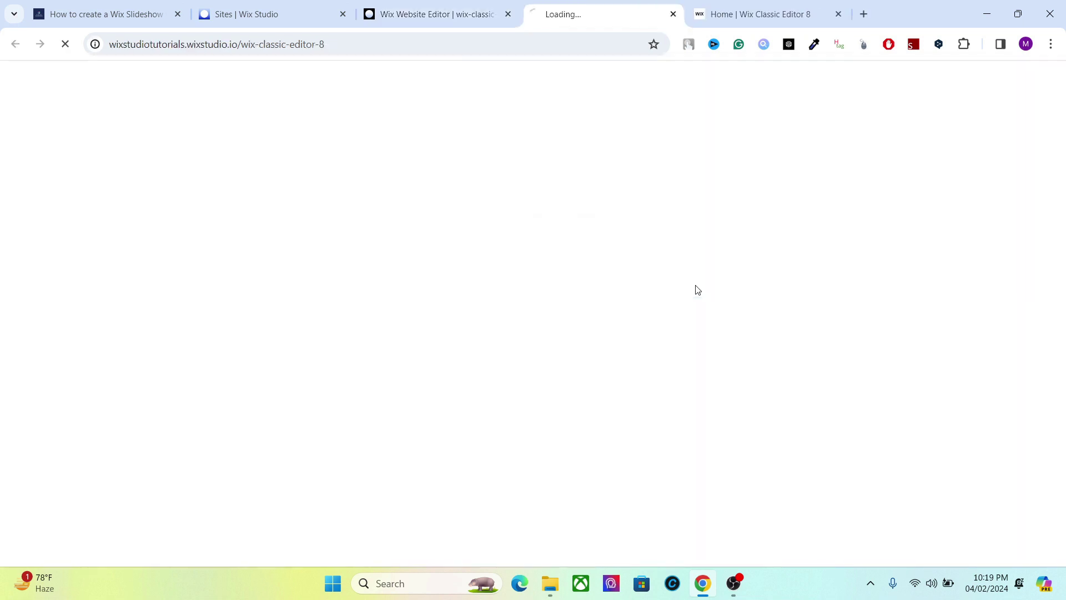
click(838, 14)
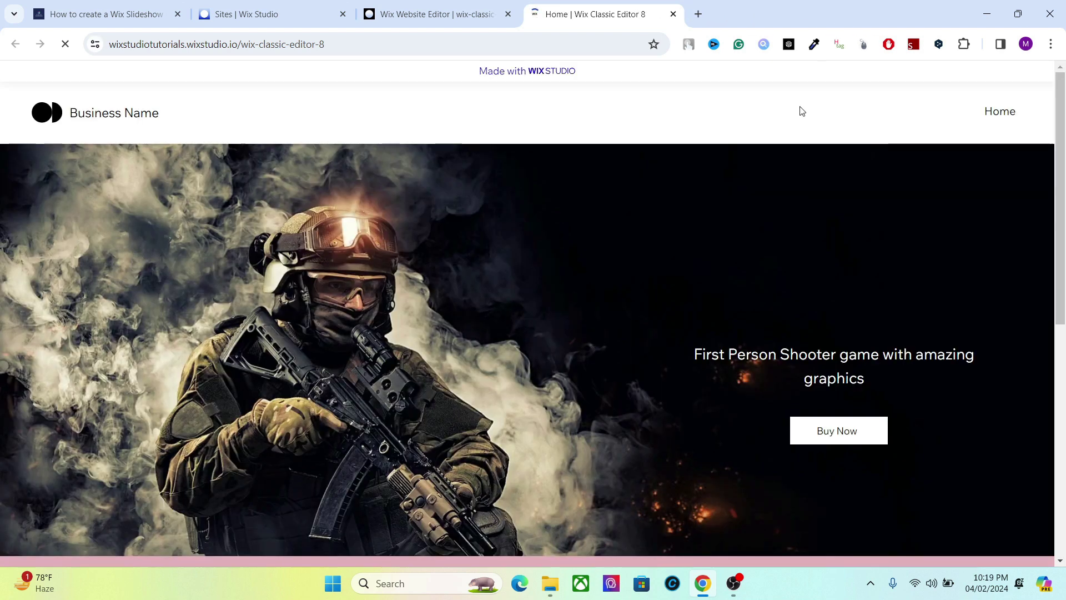
scroll(1060, 285, down, 4)
scroll(1060, 284, down, 4)
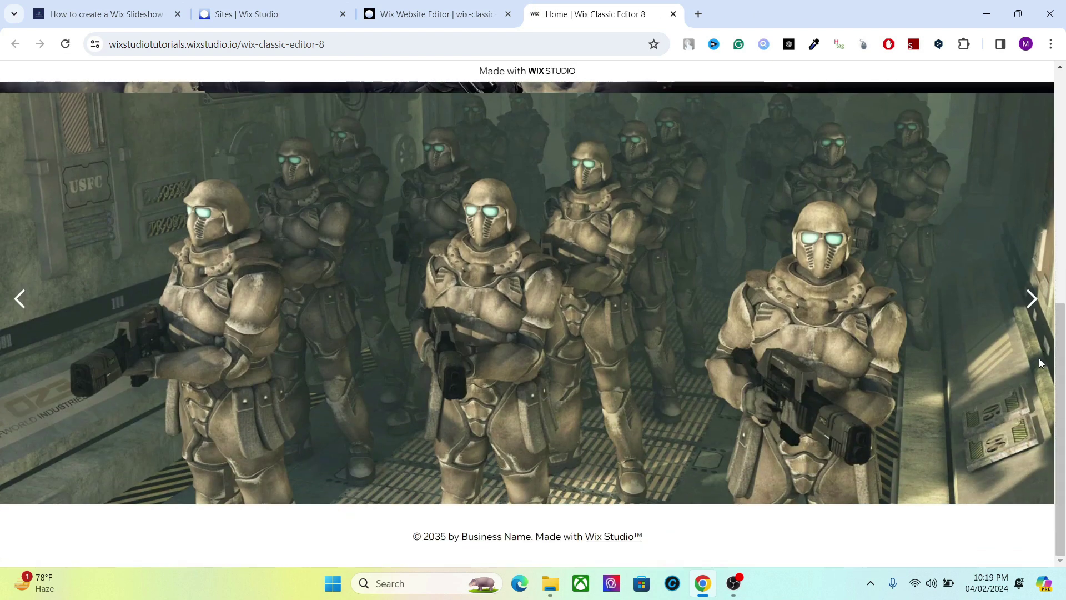
Test the flexbox slides on the live site by moving forward and back through the images with the arrows.
click(1036, 303)
click(1036, 304)
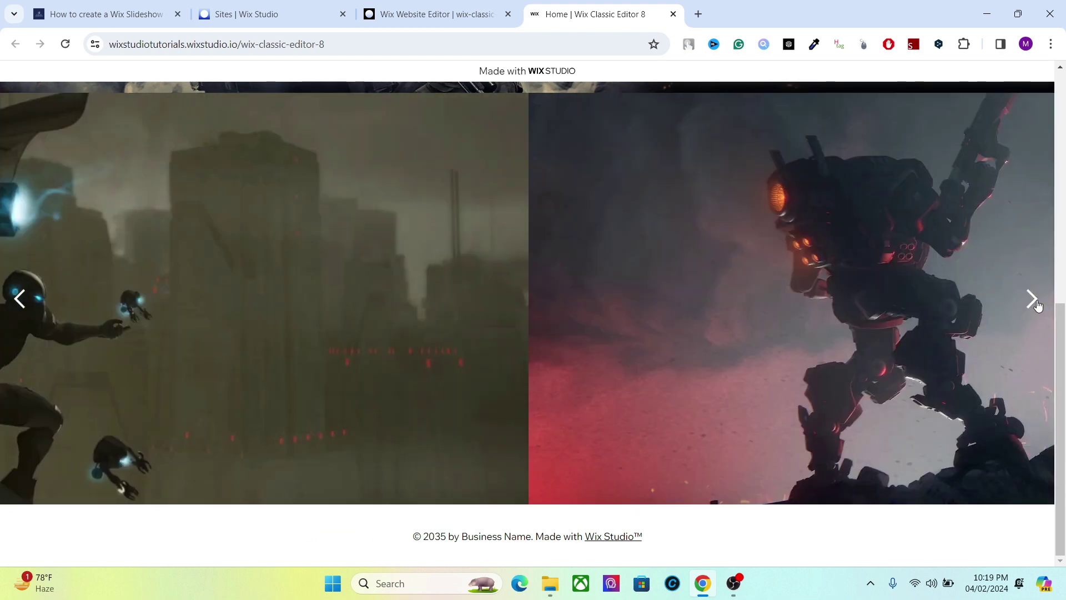
click(1036, 304)
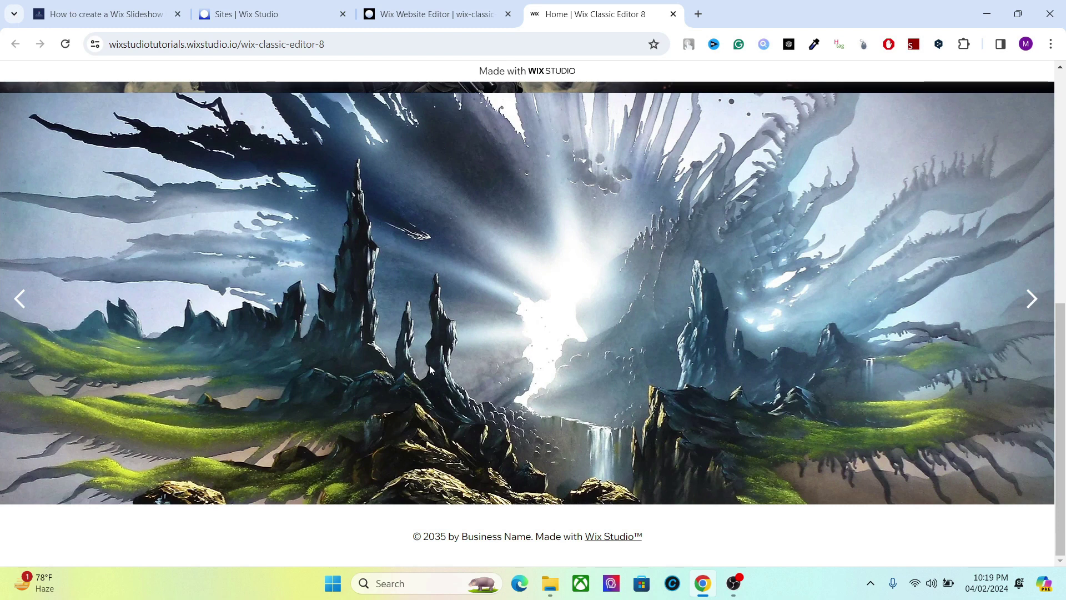
click(20, 302)
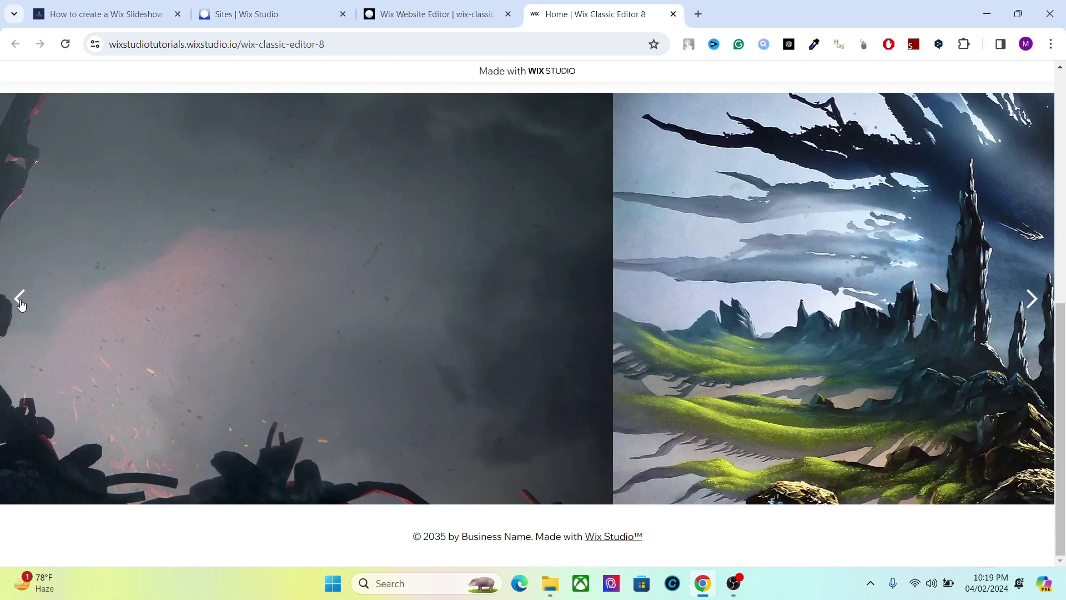
click(21, 302)
click(21, 302)
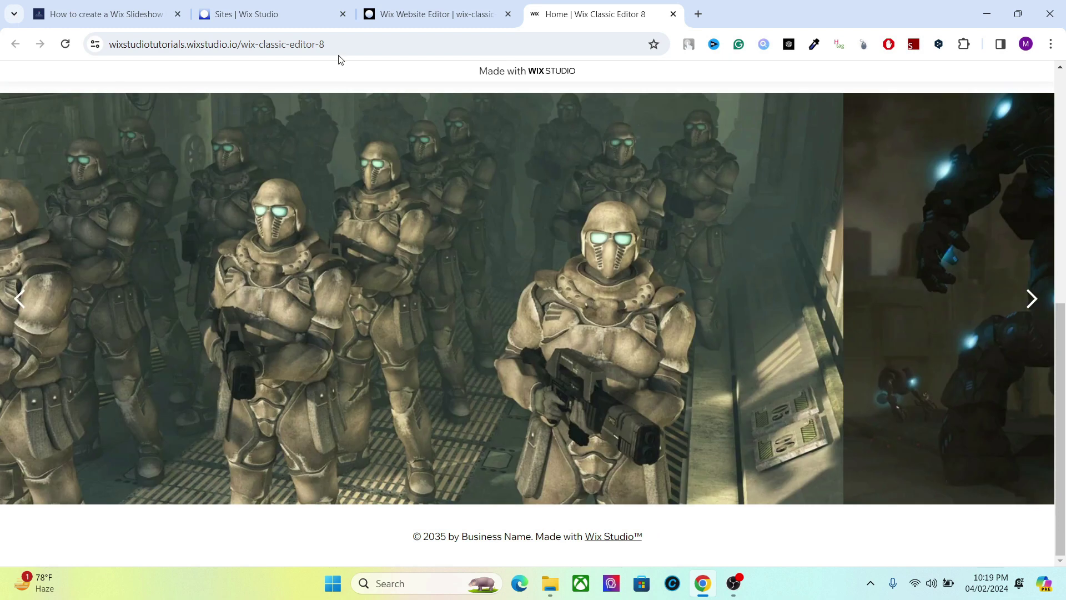
click(21, 302)
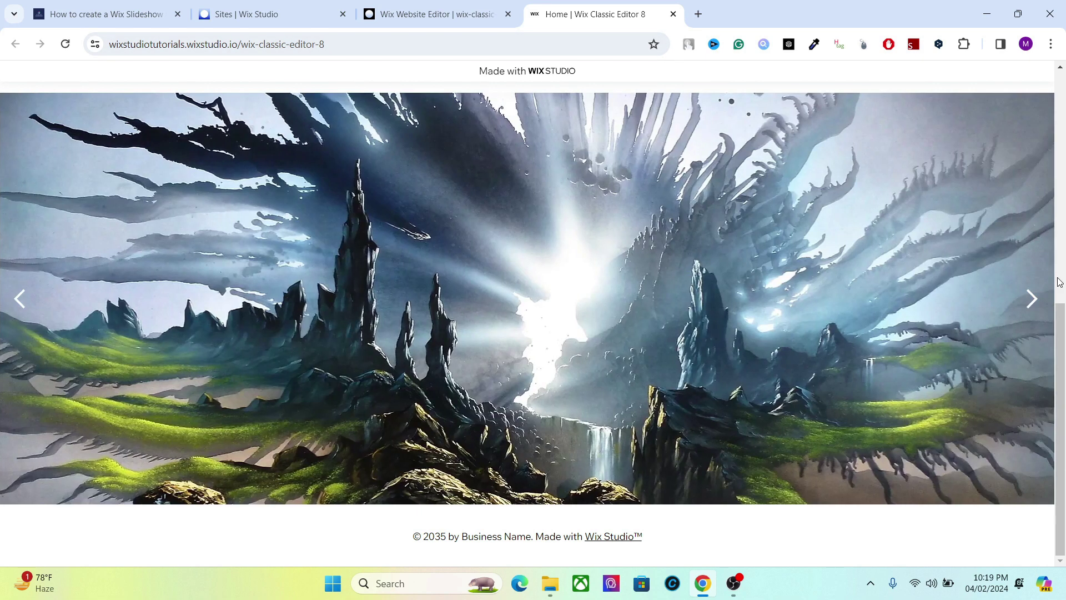
Review the multi-state box slideshow on the live page and return to the flexbox slides.
click(1059, 281)
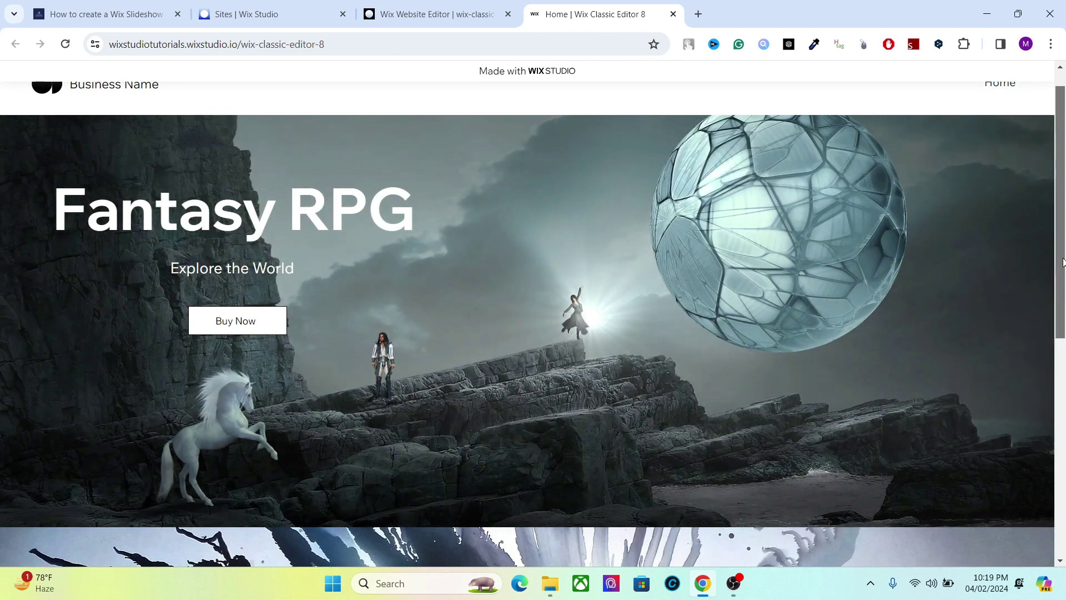
drag(1063, 262, 734, 292)
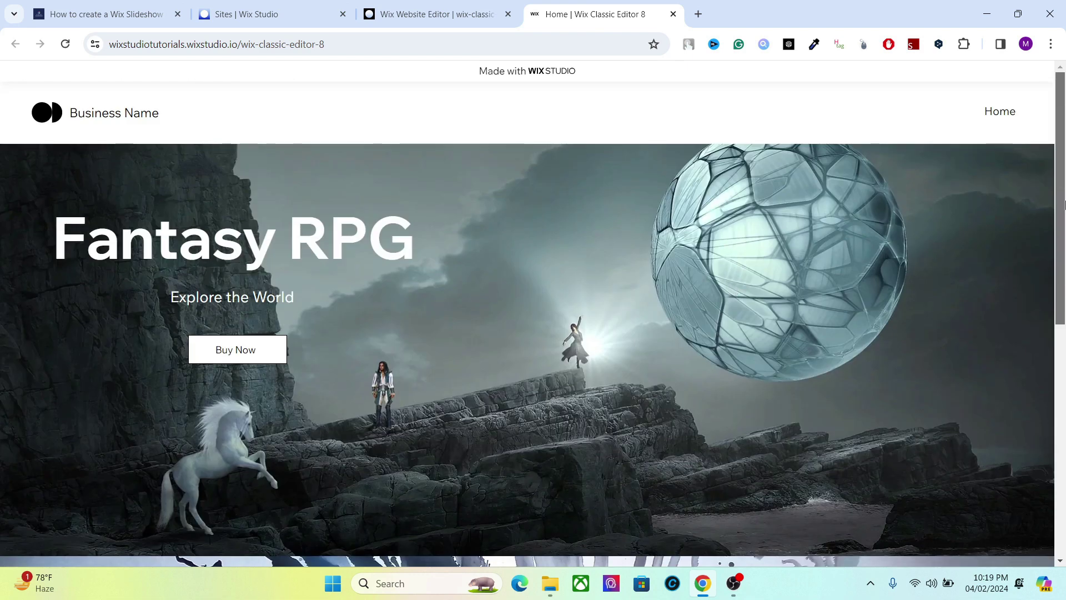
scroll(616, 302, down, 10)
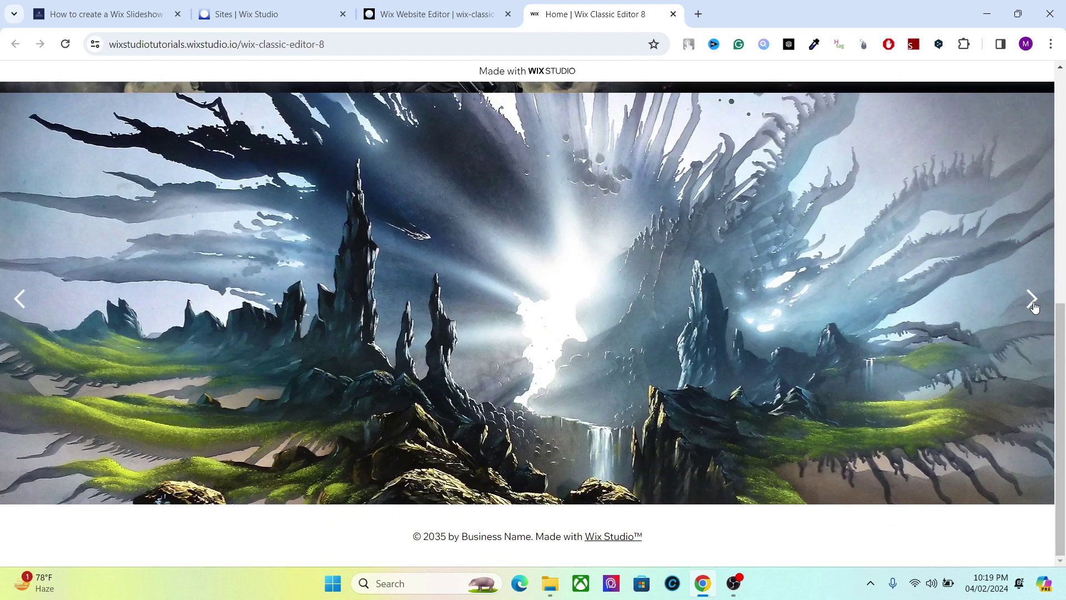
Return to the site editor, dismiss the publish message, and add a blank section below the flexbox slides.
click(469, 20)
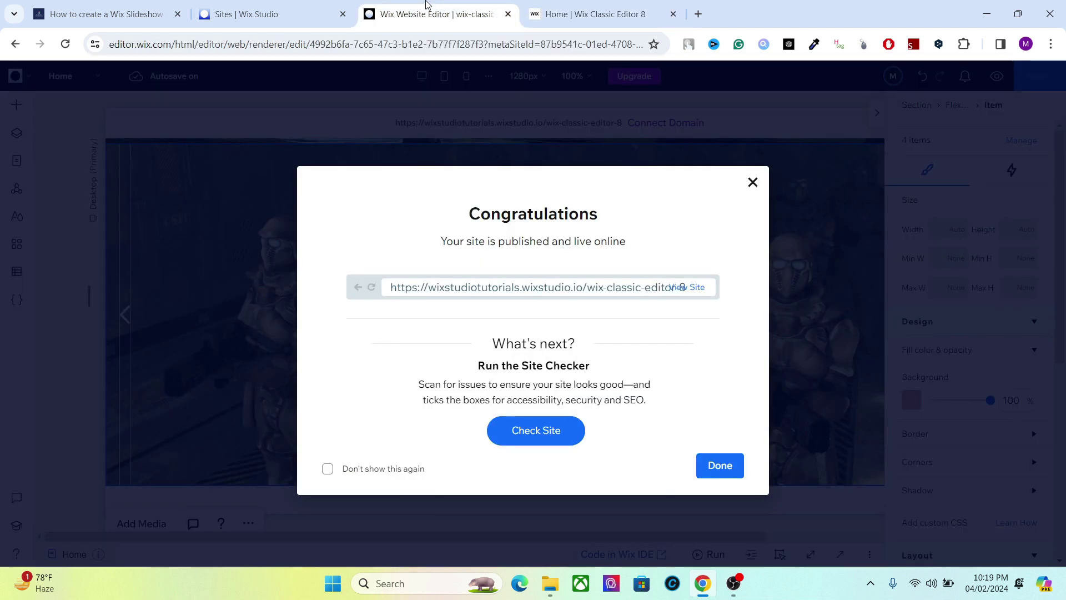
click(805, 161)
click(877, 113)
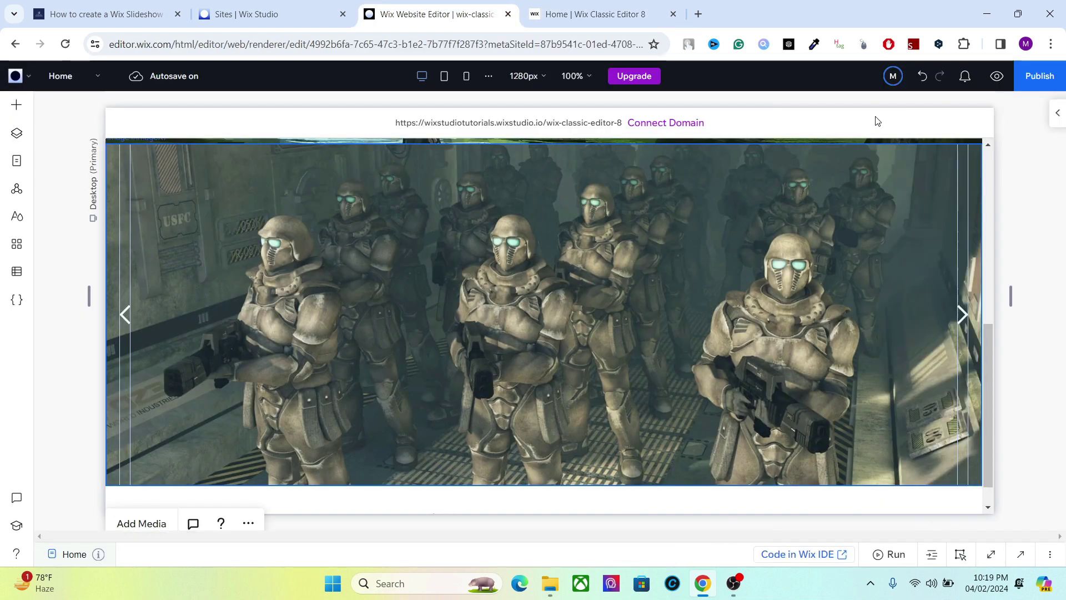
click(544, 487)
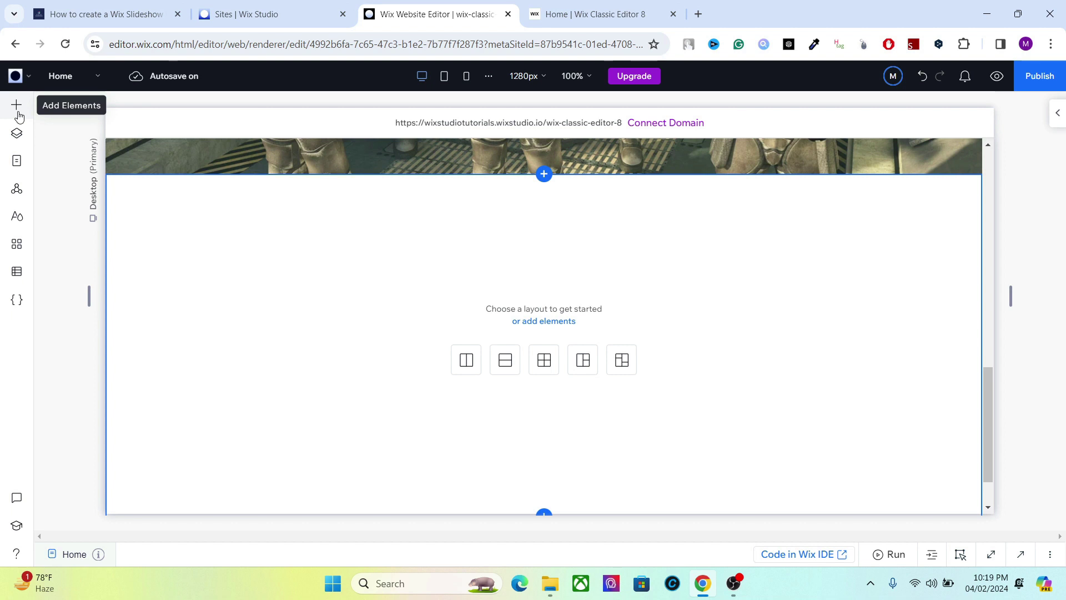
Add the Featured Products slideshow repeater to the blank section and shift its content stack slightly to the left.
click(17, 106)
click(103, 258)
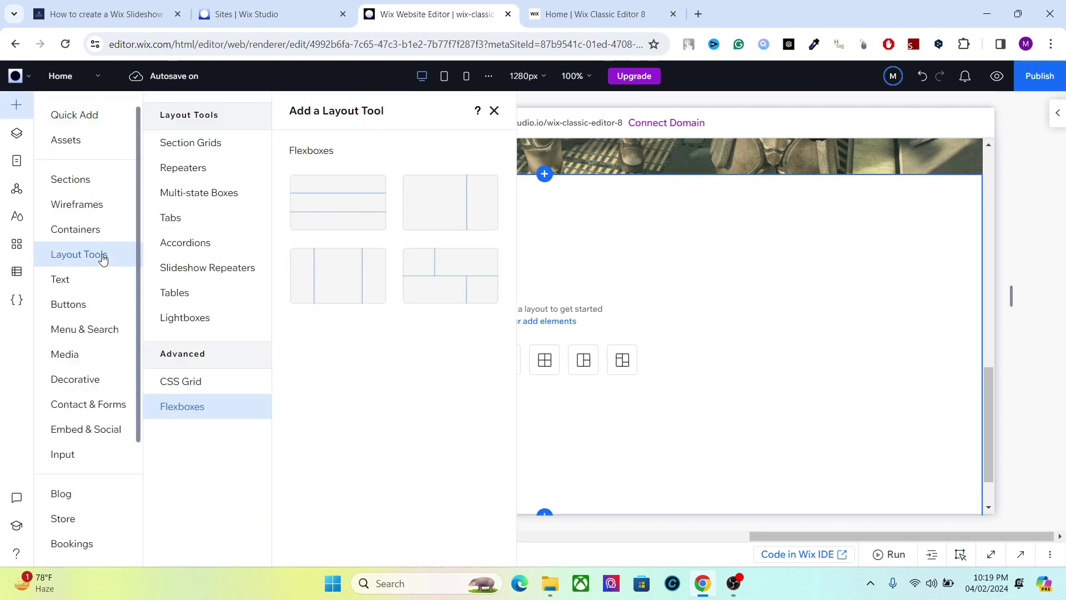
click(232, 275)
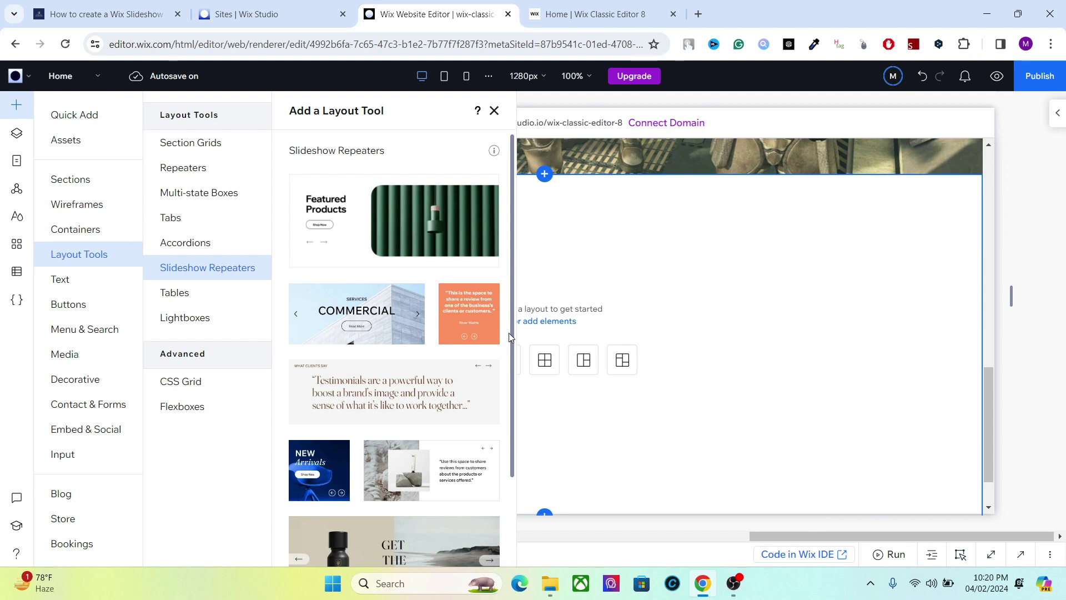
drag(422, 244, 483, 275)
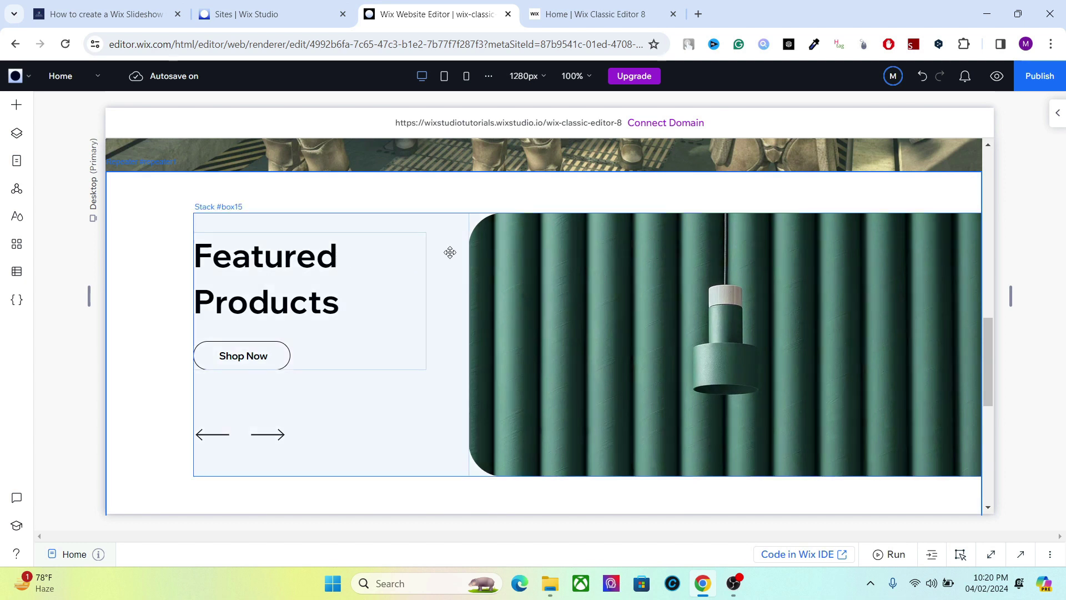
drag(435, 219, 391, 221)
Inspect the image, text stack, Shop Now button and outer stack of the Featured Products slide.
click(564, 295)
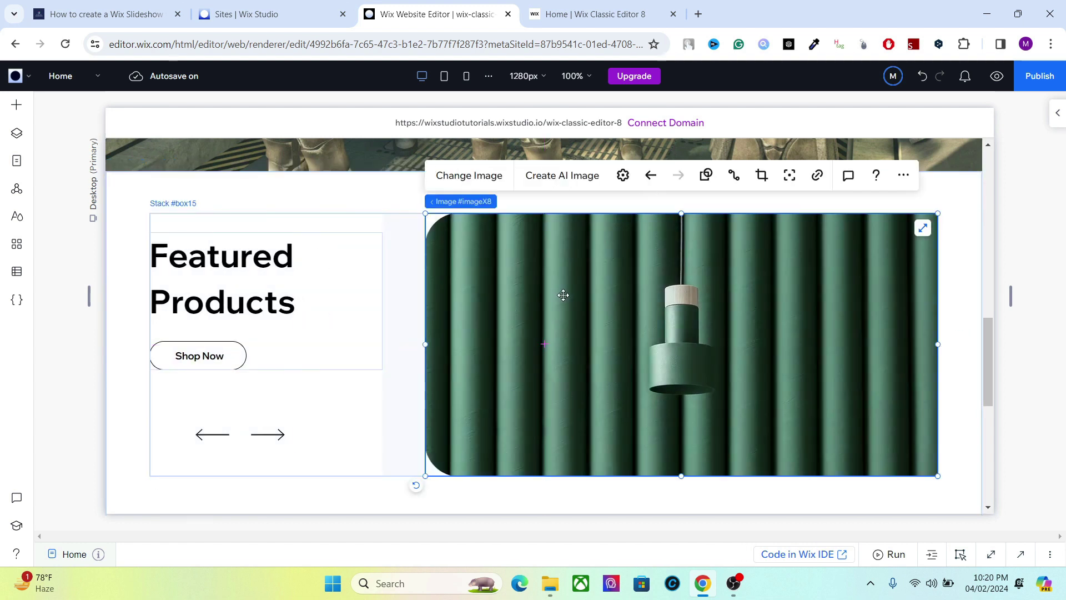
click(262, 288)
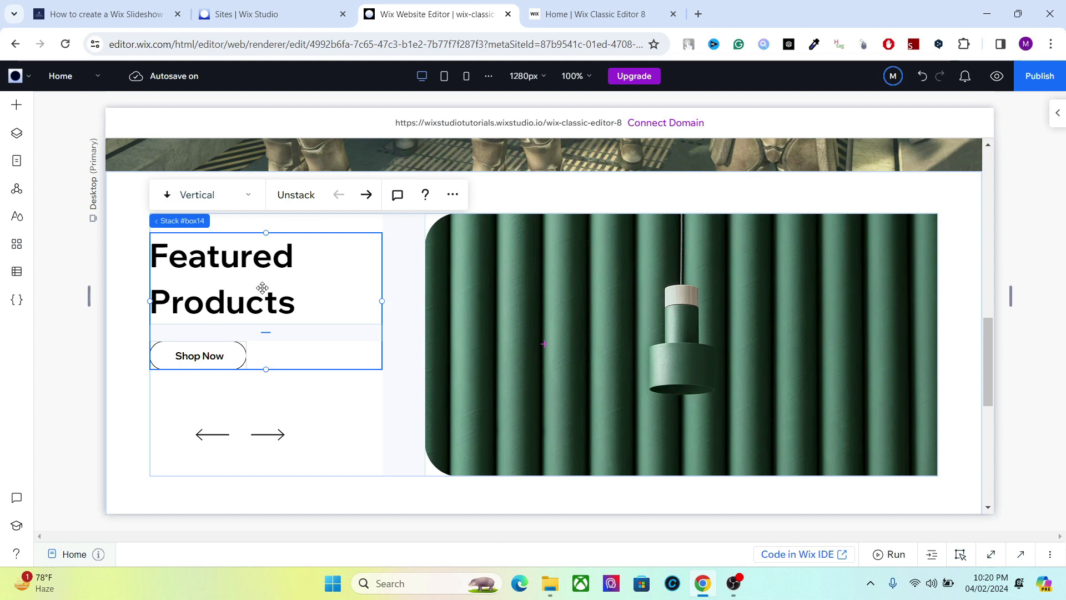
click(209, 348)
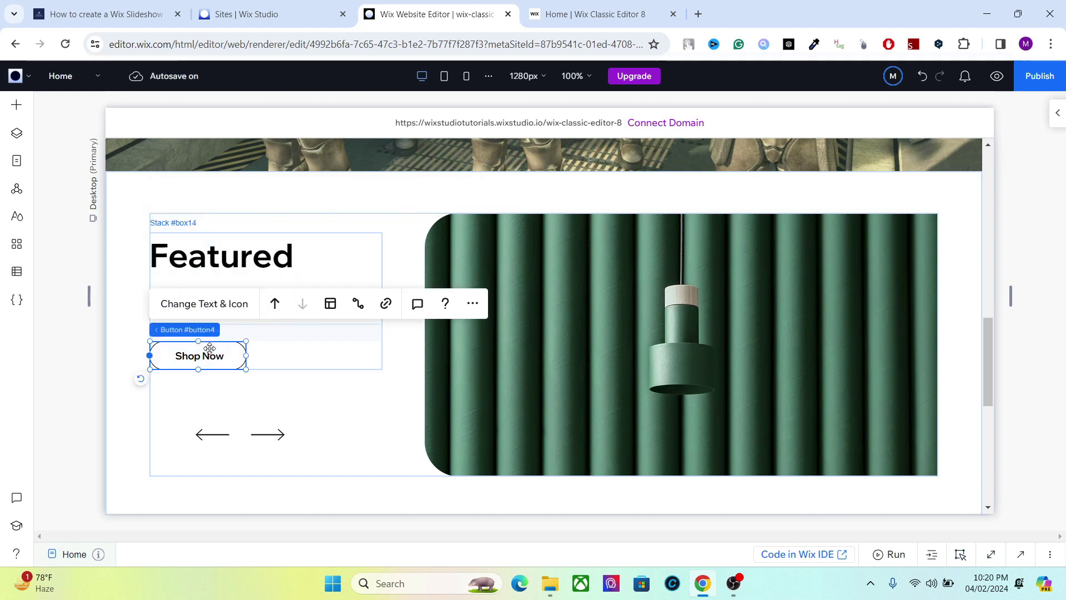
click(583, 299)
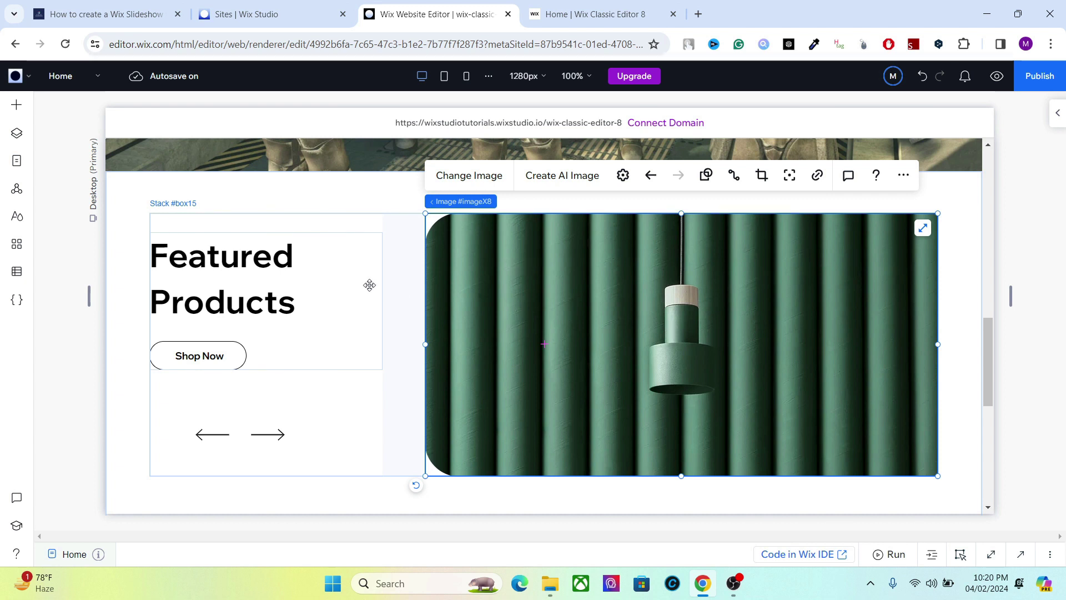
click(255, 205)
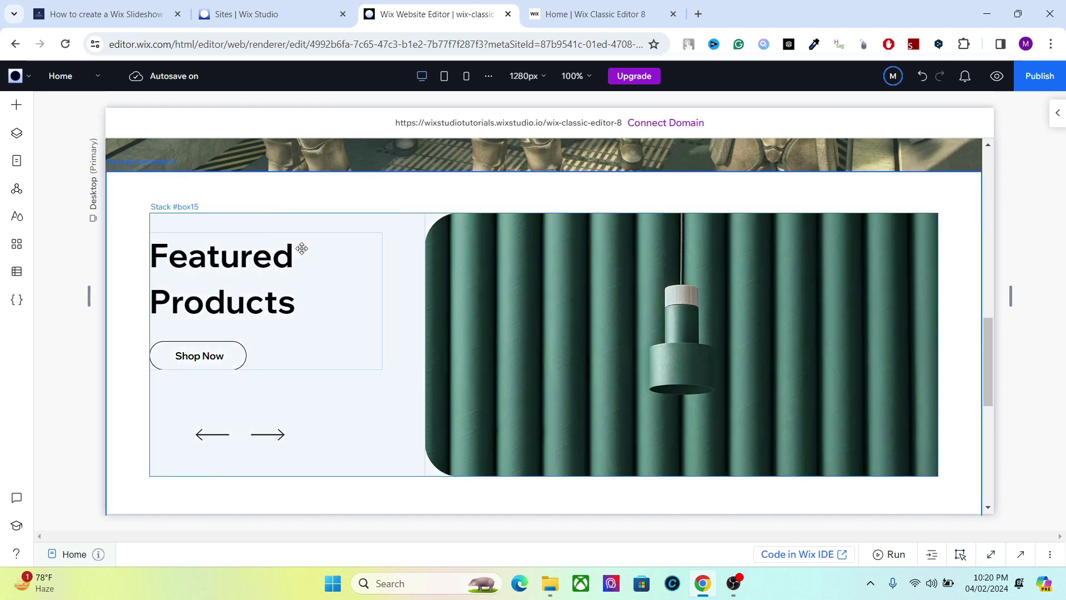
click(302, 249)
Examine the slideshow repeater's structure in the layers, collapsing #section4 and selecting #slideshow1.
click(16, 133)
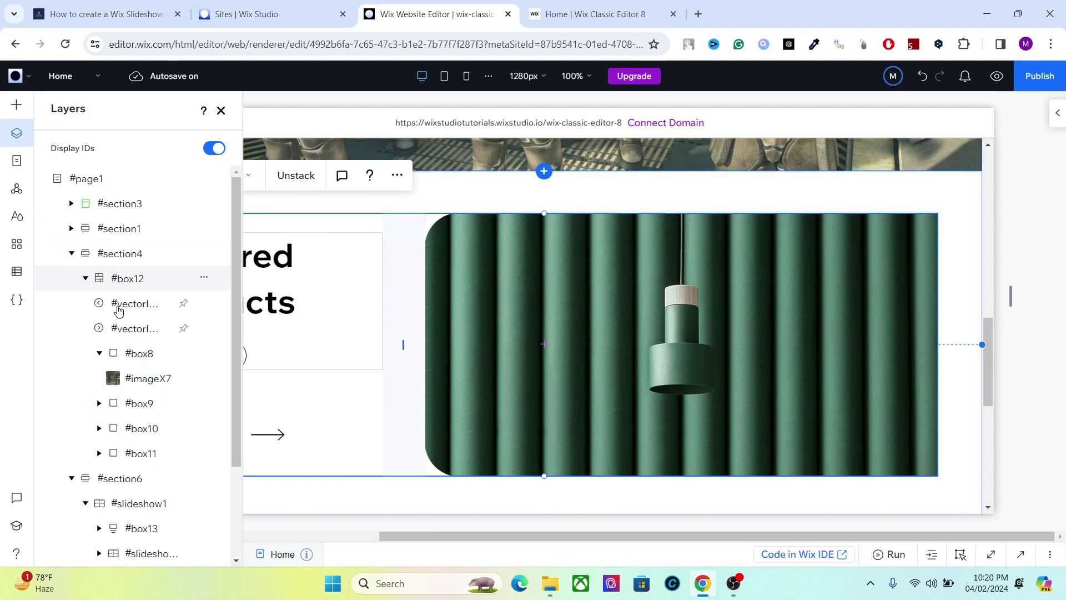
click(71, 253)
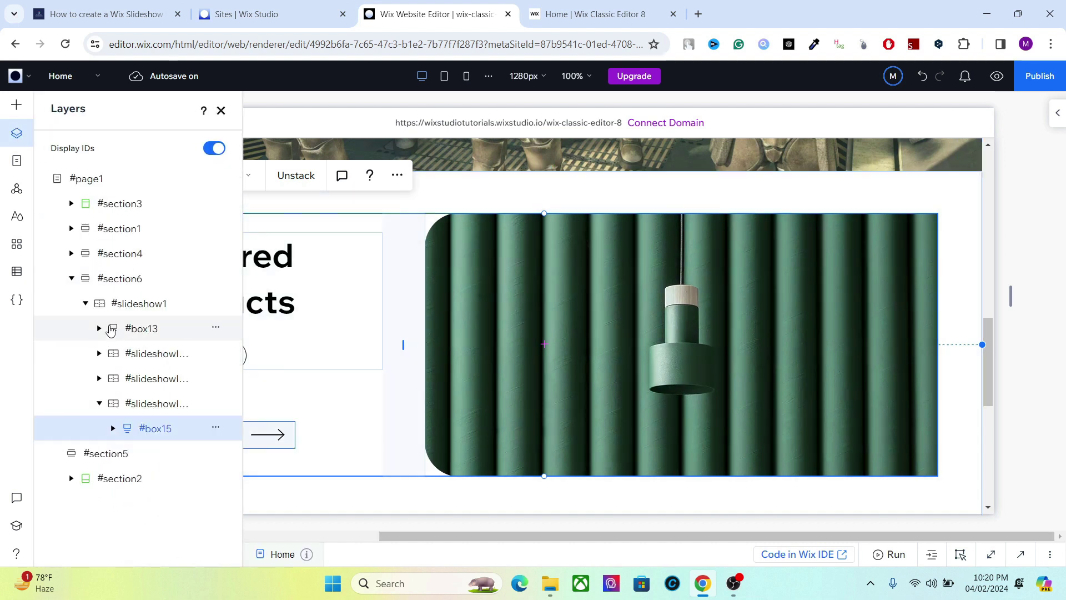
click(116, 313)
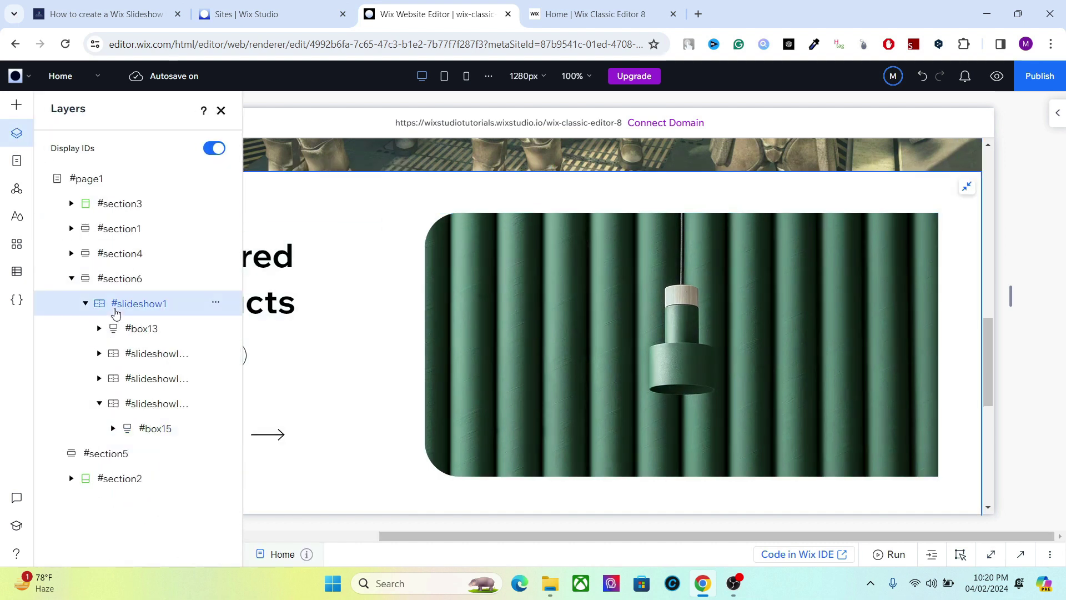
click(221, 110)
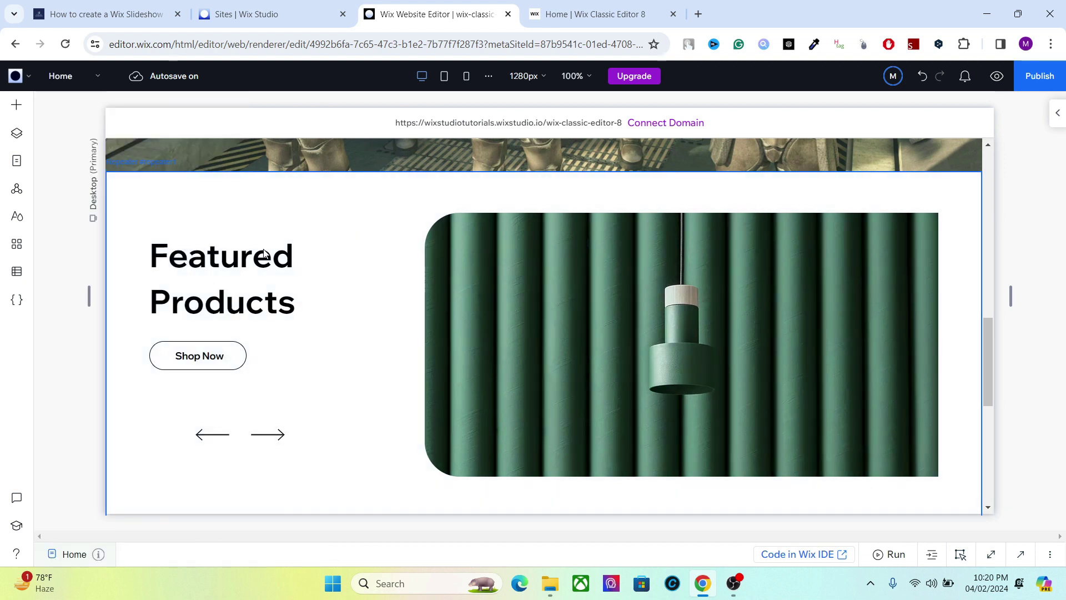
Check the slide's content stack, image and Featured Products heading individually, and select the whole slideshow repeater.
click(263, 254)
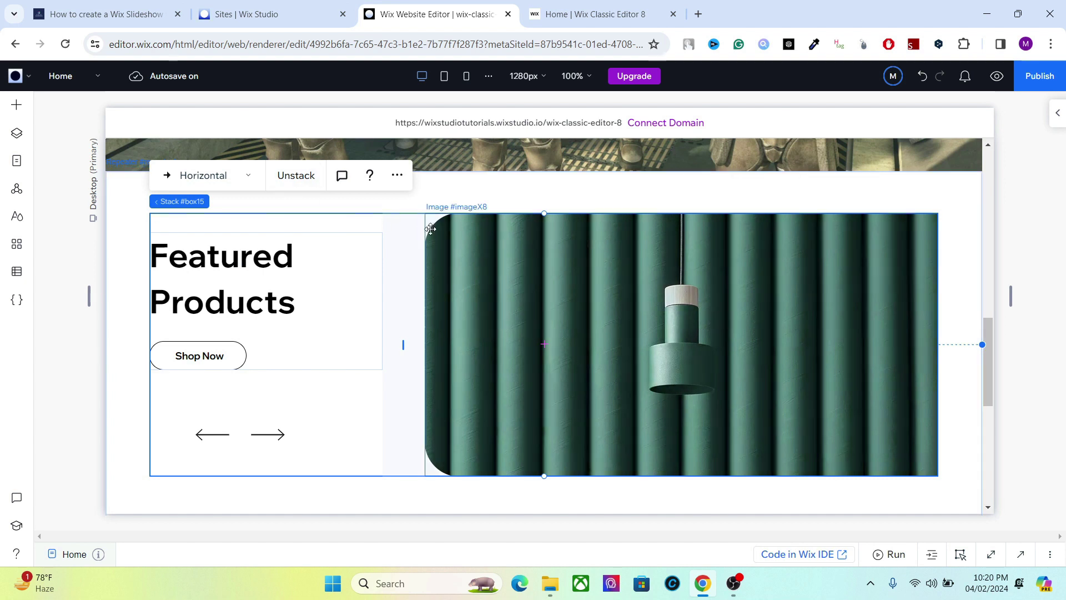
click(531, 248)
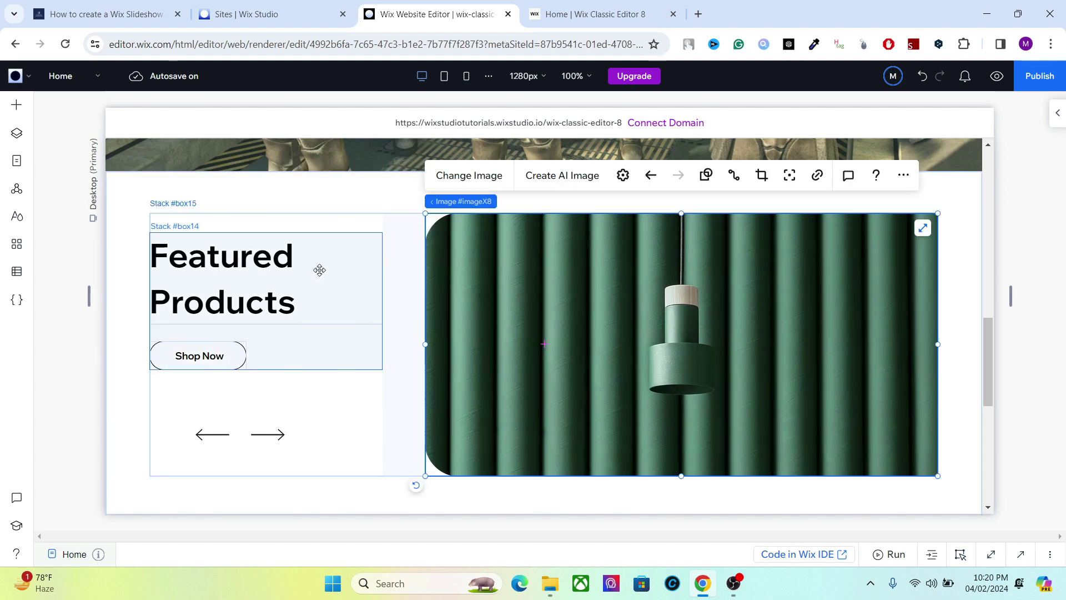
click(307, 285)
click(257, 281)
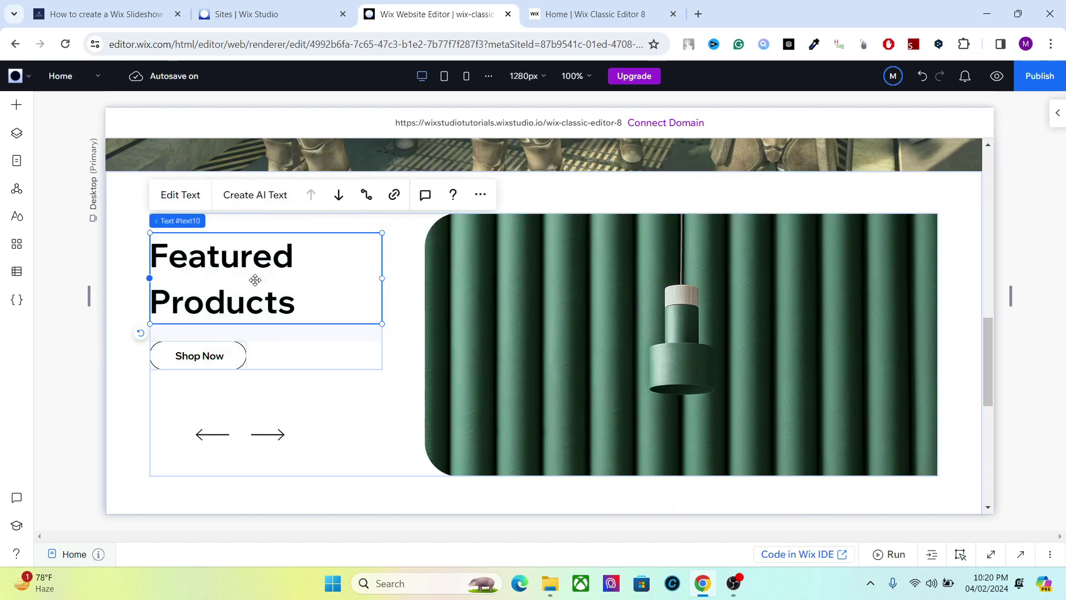
mouse_move(986, 385)
mouse_down()
mouse_move(990, 352)
mouse_move(990, 374)
mouse_up()
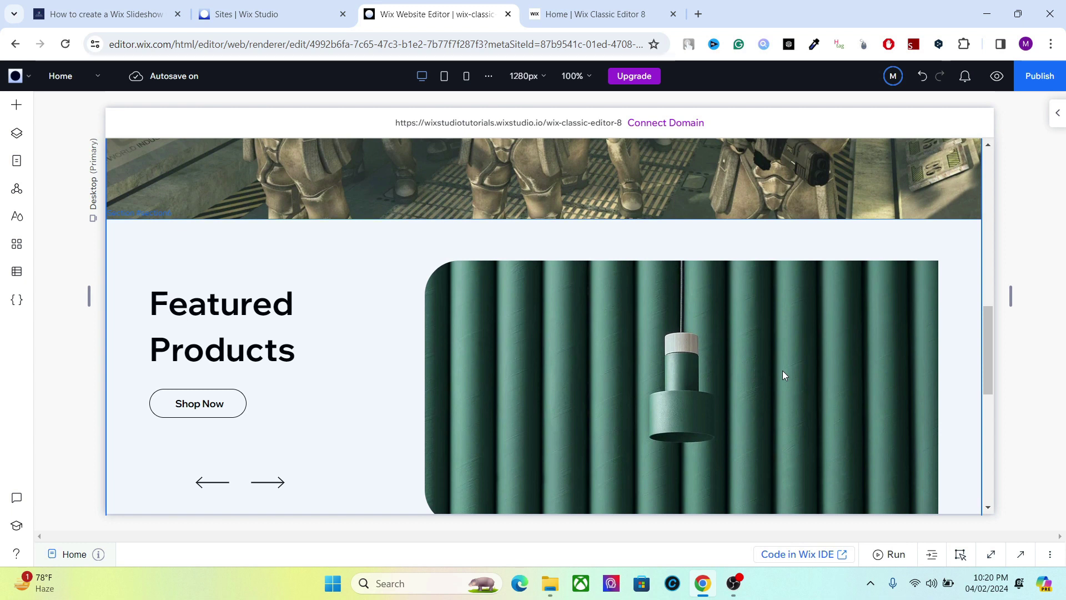
click(628, 340)
click(470, 314)
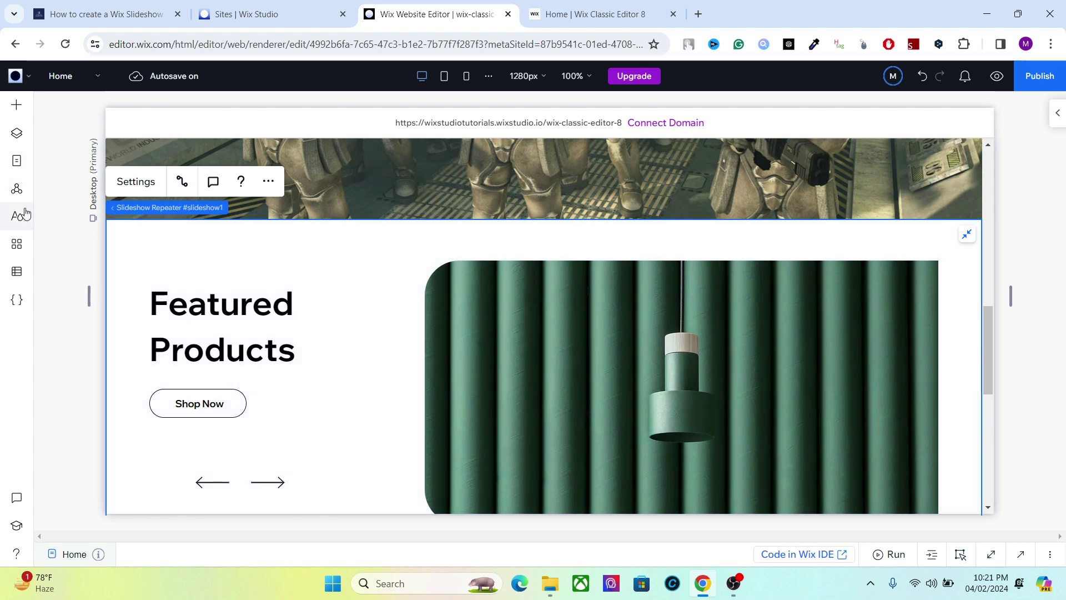
Search the App Market for "Slideshow", look through the matching apps, and return to the page.
click(16, 244)
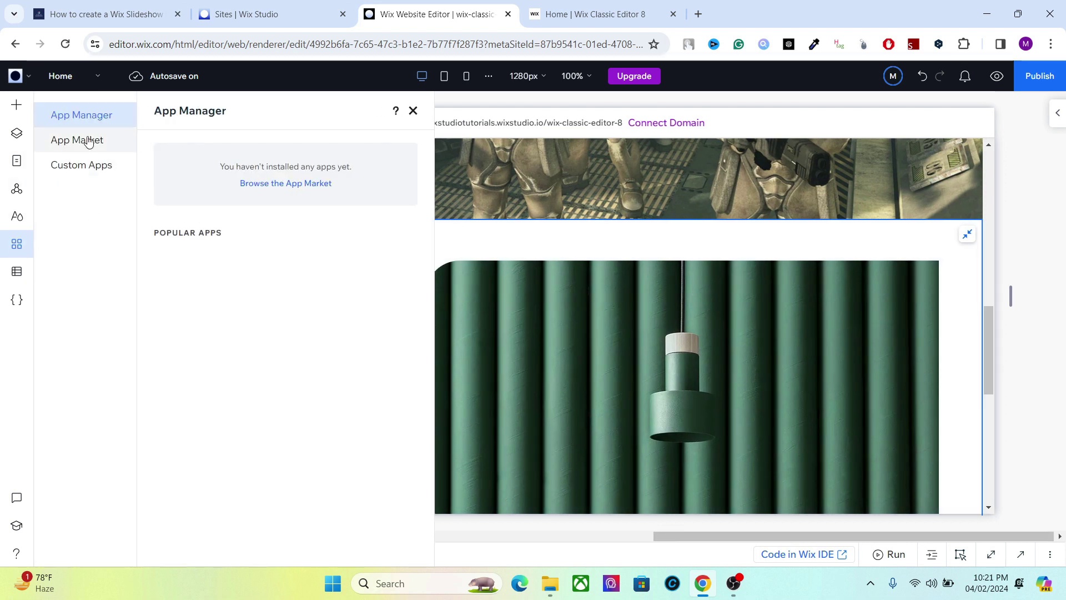
click(247, 183)
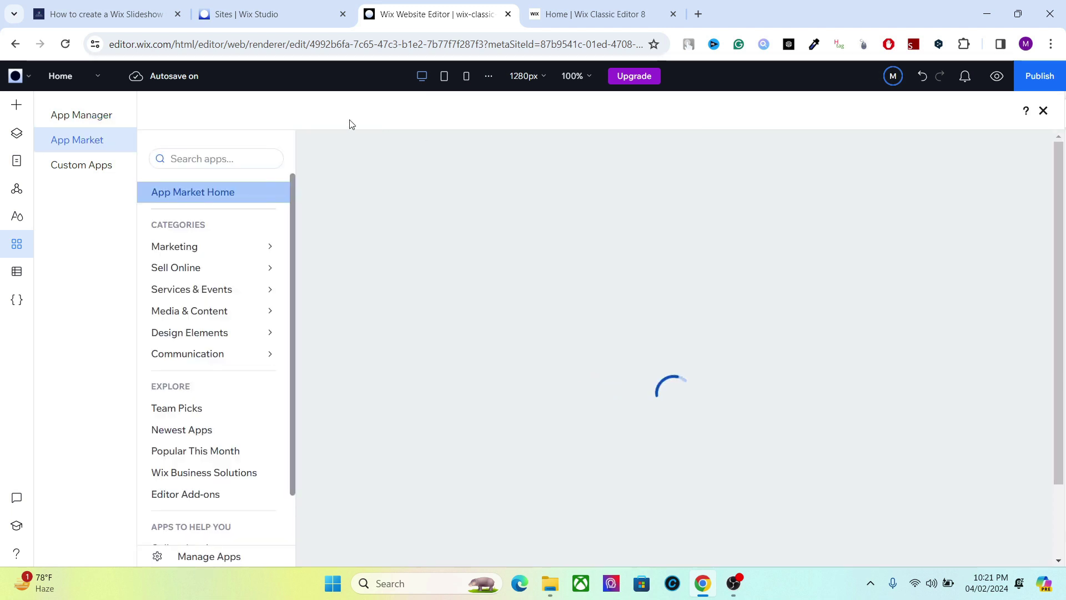
click(240, 160)
text(S)
text(lideshow)
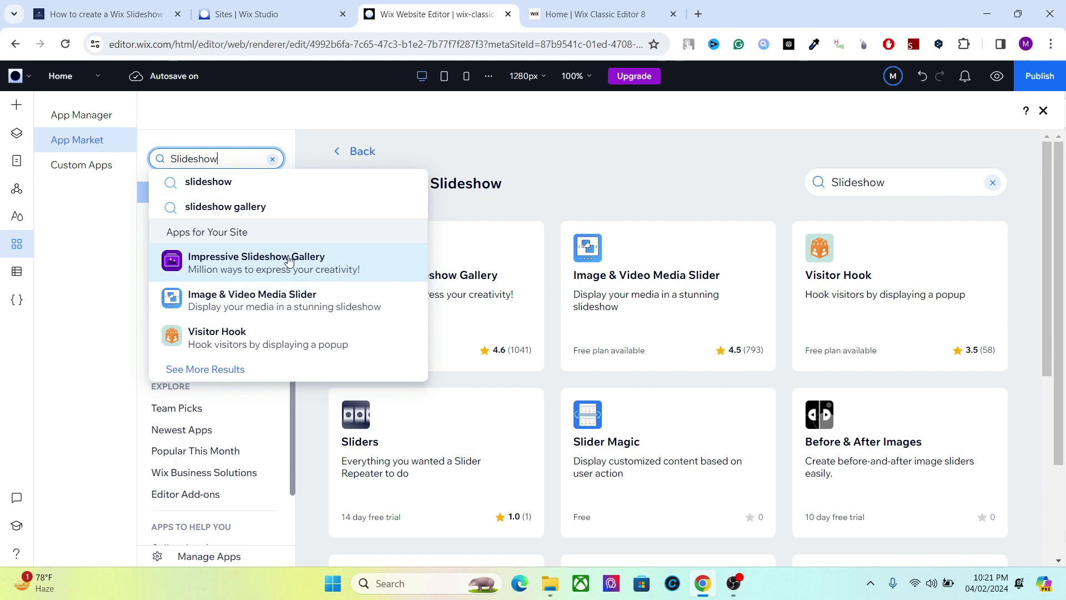
click(634, 168)
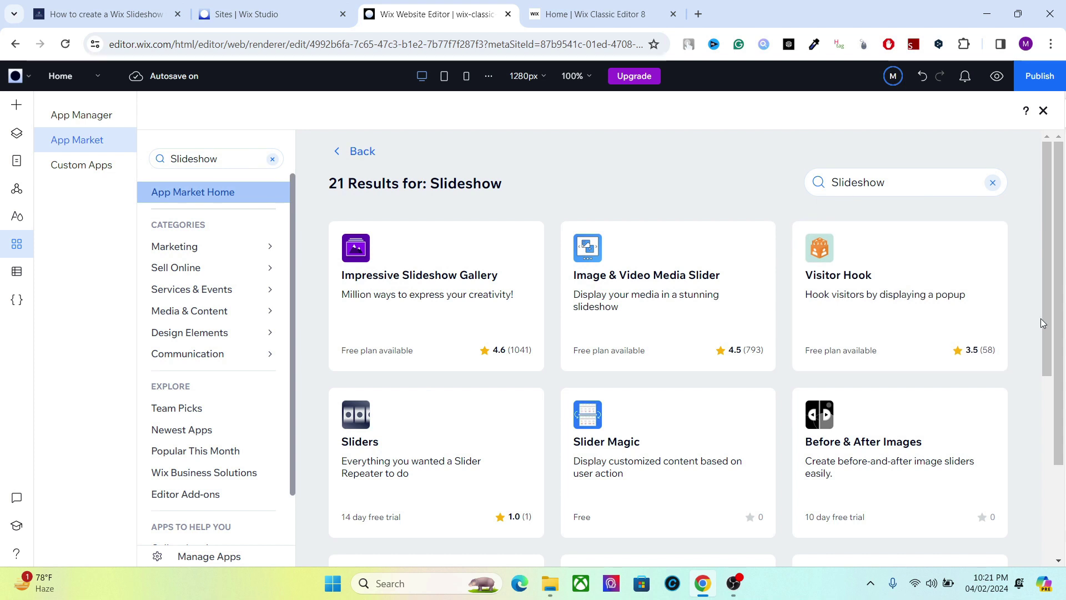
drag(1043, 323, 1036, 363)
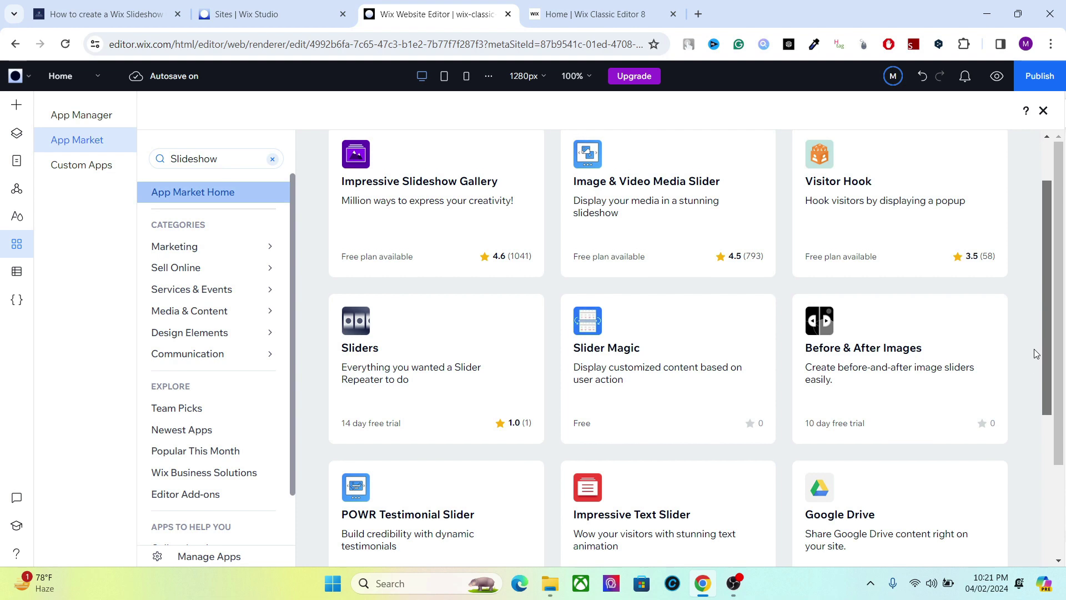
scroll(1032, 355, up, 2)
click(1043, 111)
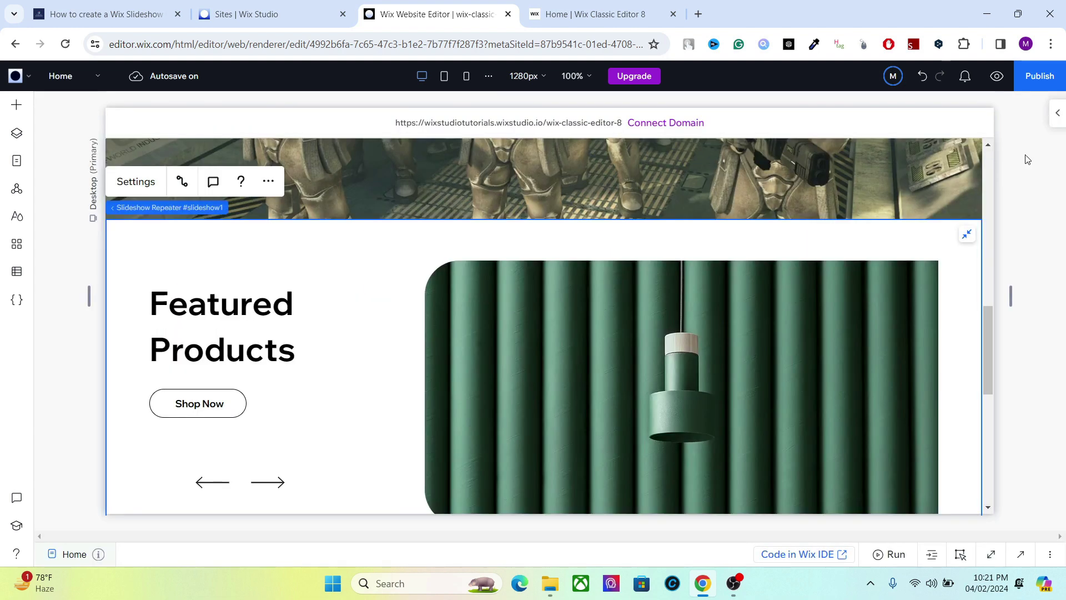
Select the #multiStateBox1 slideshow in the section below the page header.
drag(990, 301, 988, 198)
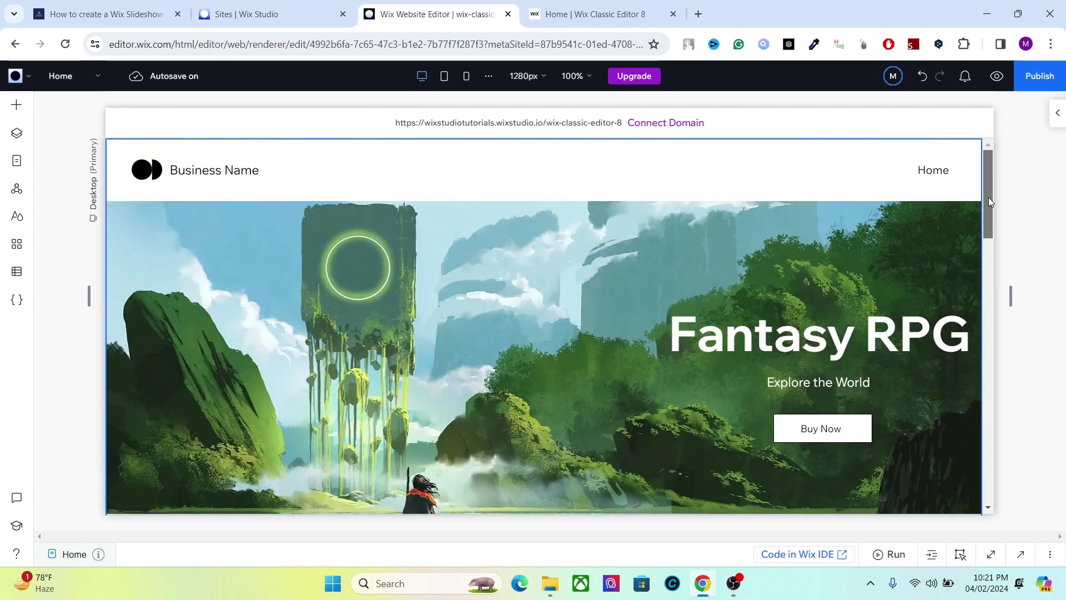
click(807, 251)
click(714, 257)
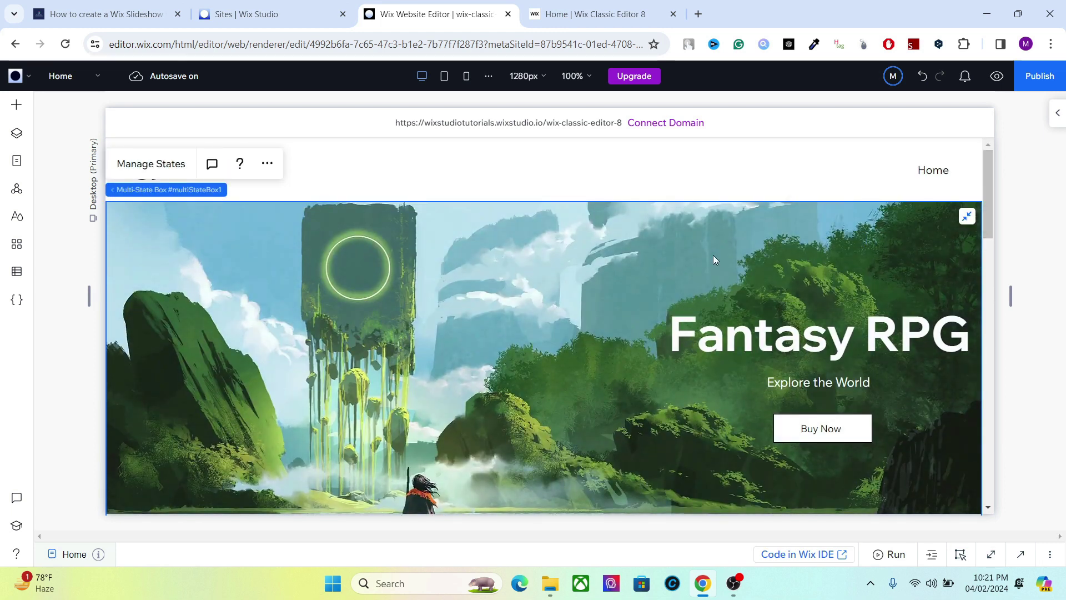